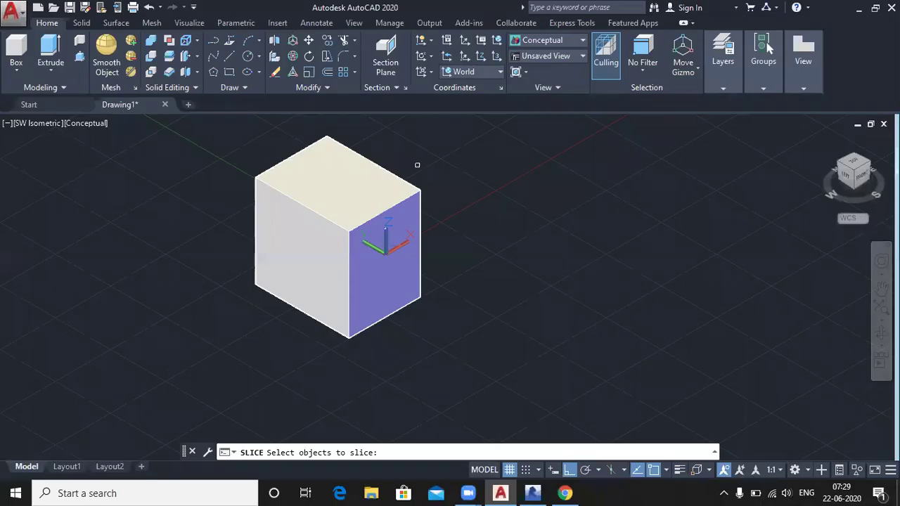
# Step: Slice the box vertically along the diagonal between opposite top corners, keeping only the rear half, and undo the slice
pyautogui.click(169, 60)
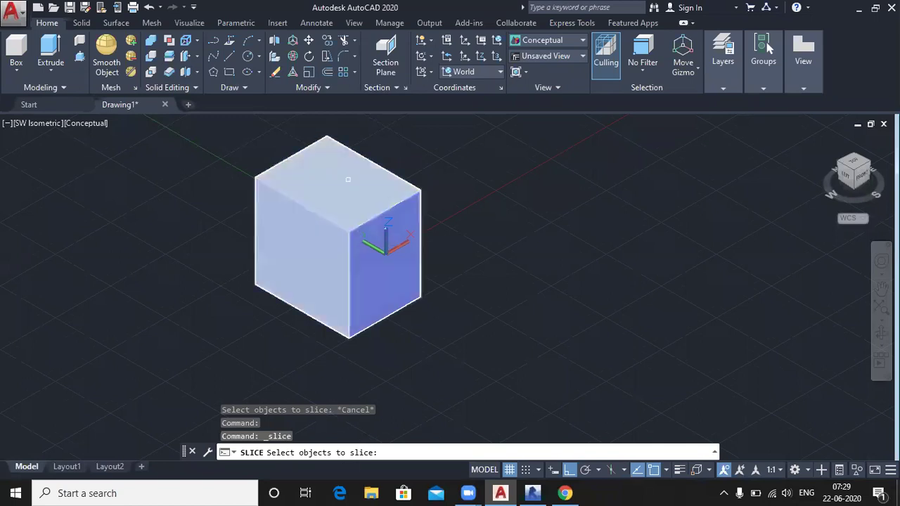
pyautogui.click(317, 217)
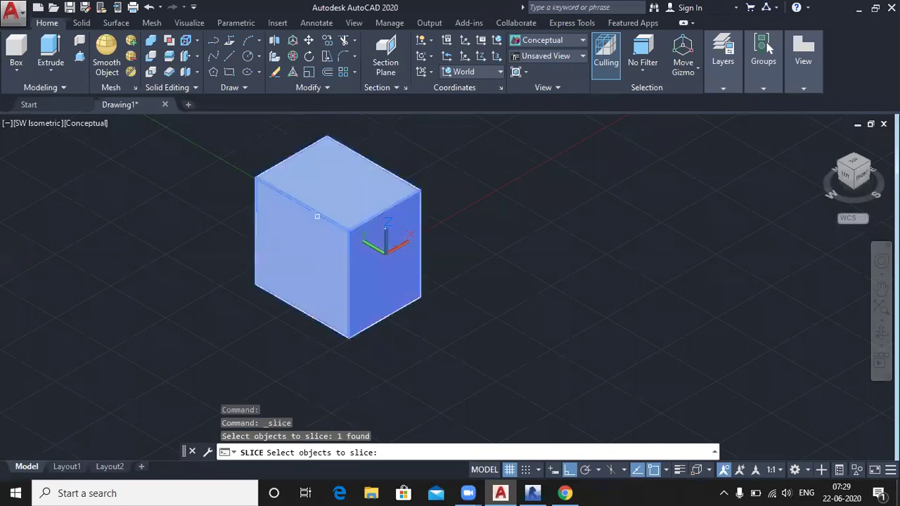
pyautogui.press('Return')
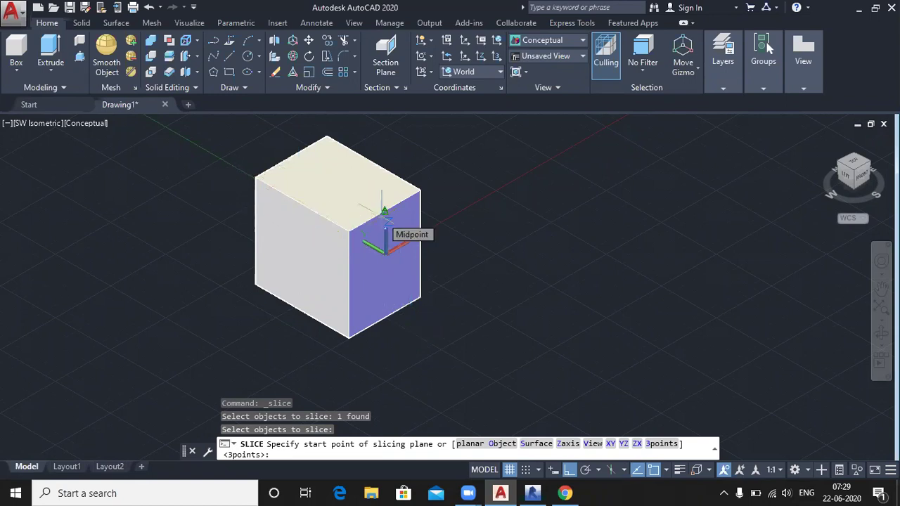
pyautogui.click(255, 177)
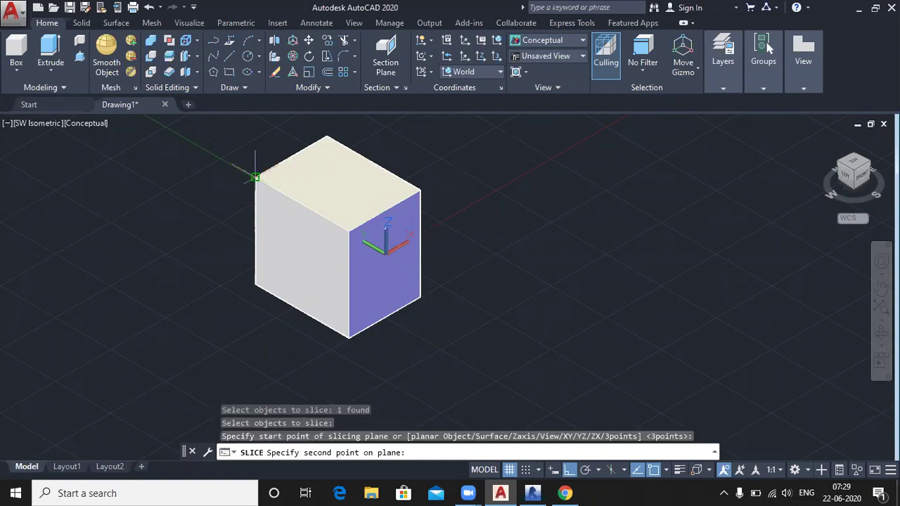
pyautogui.click(420, 190)
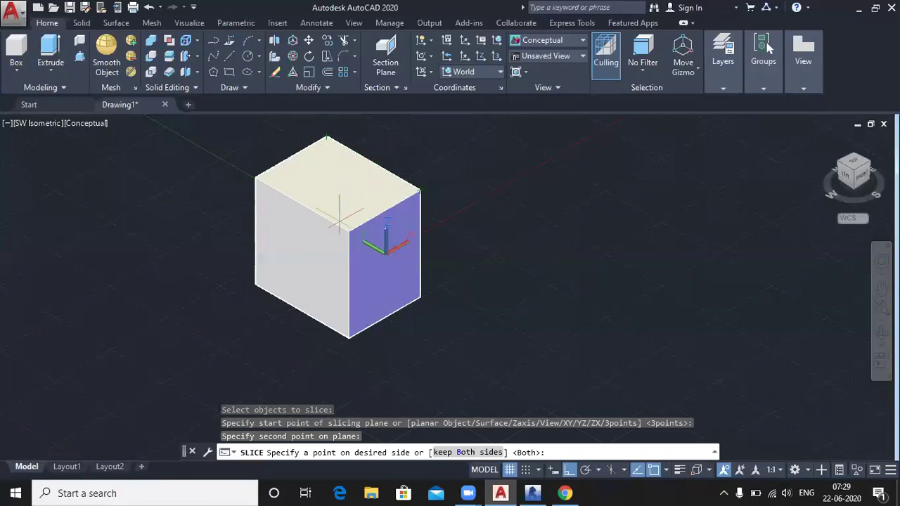
pyautogui.click(327, 135)
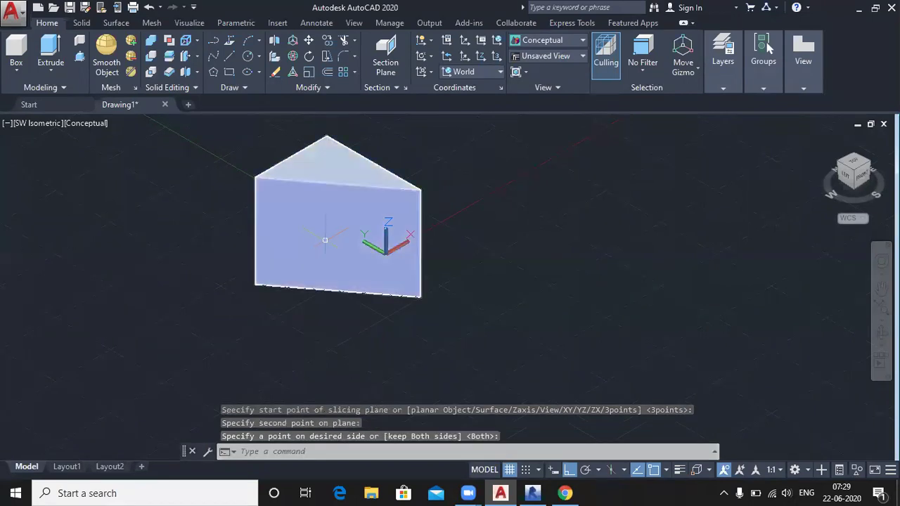
pyautogui.scroll(2, 324, 246)
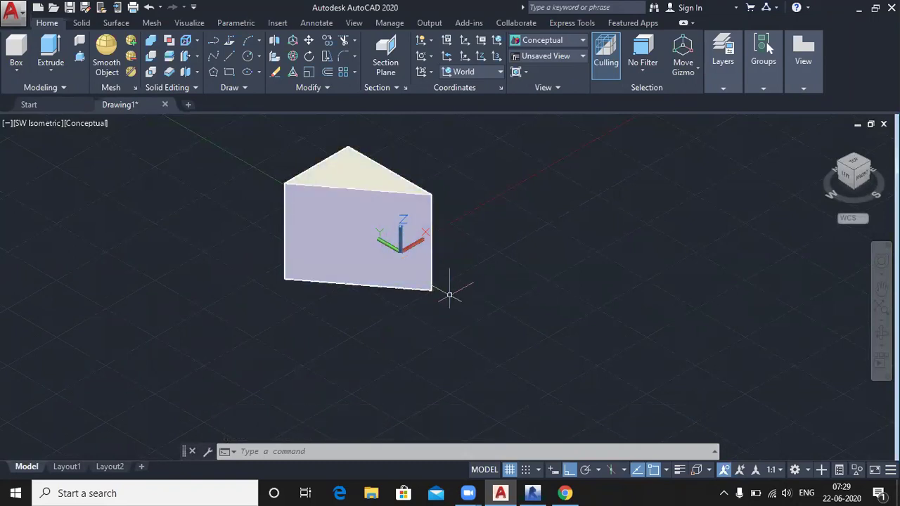
pyautogui.hotkey('ctrl', 'z')
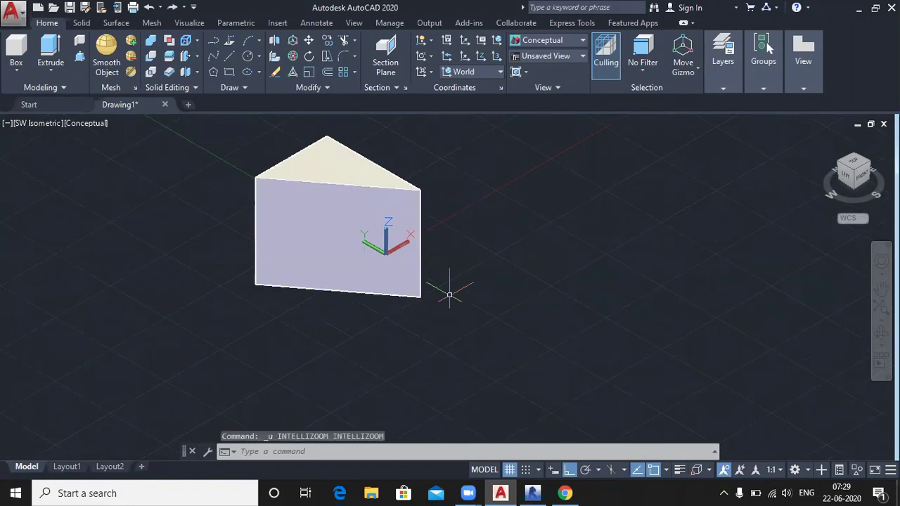
pyautogui.hotkey('ctrl', 'z')
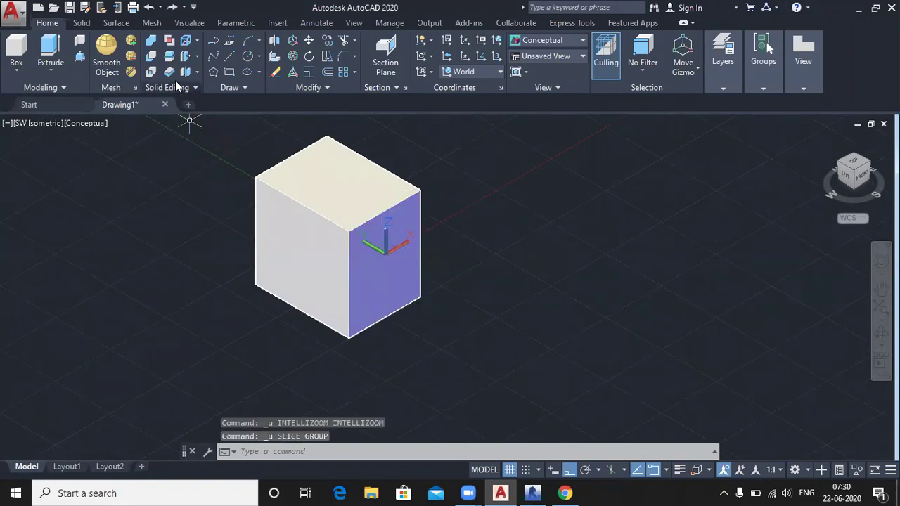
# Step: Slice the box in half through the midpoints of its two opposite long edges, keeping both sides
pyautogui.click(172, 55)
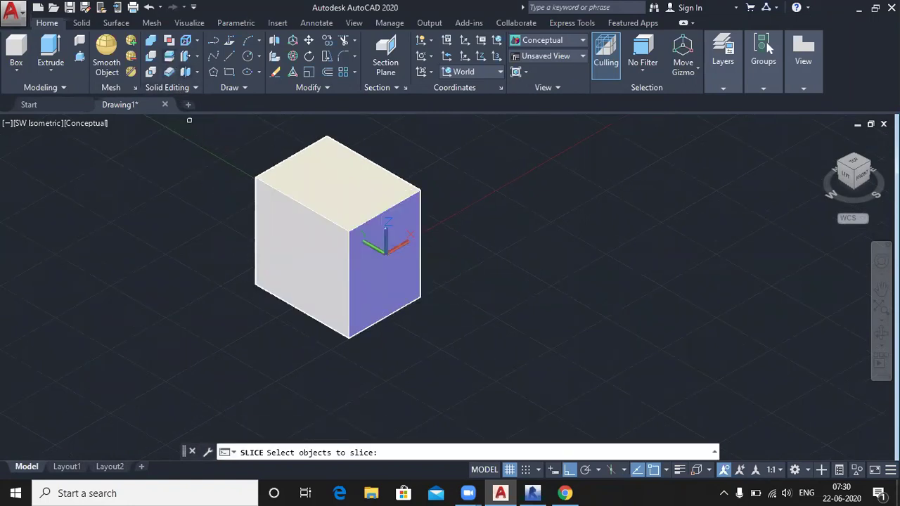
pyautogui.click(295, 179)
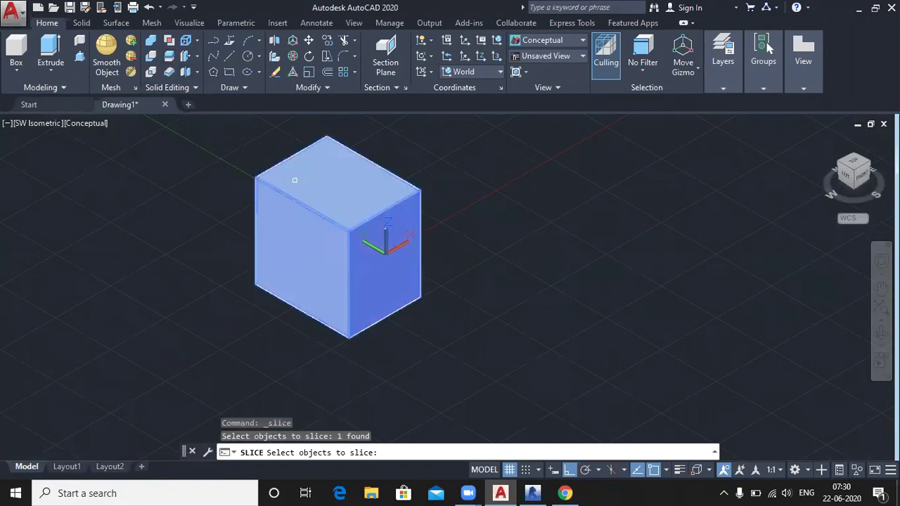
pyautogui.press('Return')
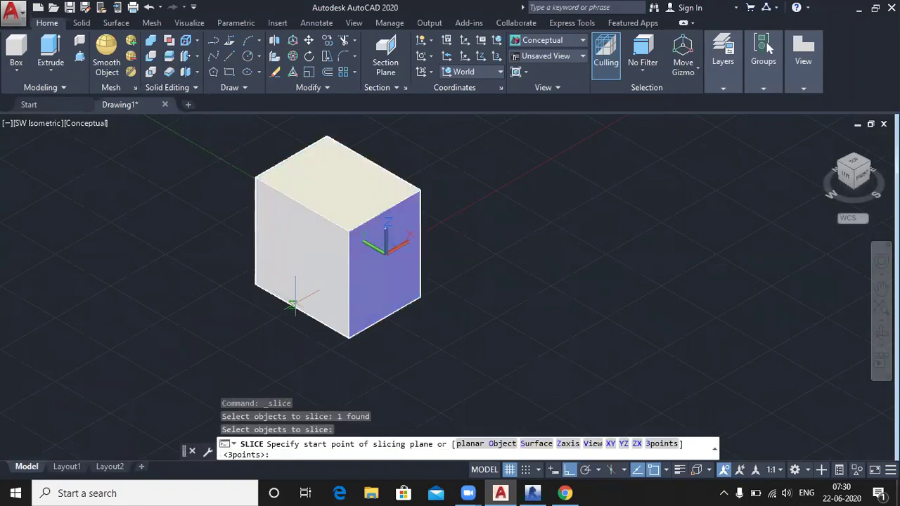
pyautogui.click(301, 310)
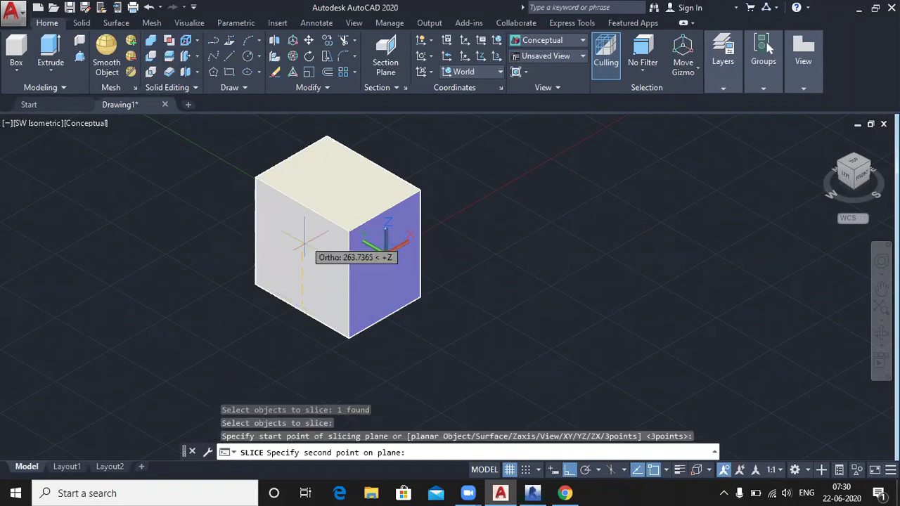
pyautogui.click(302, 205)
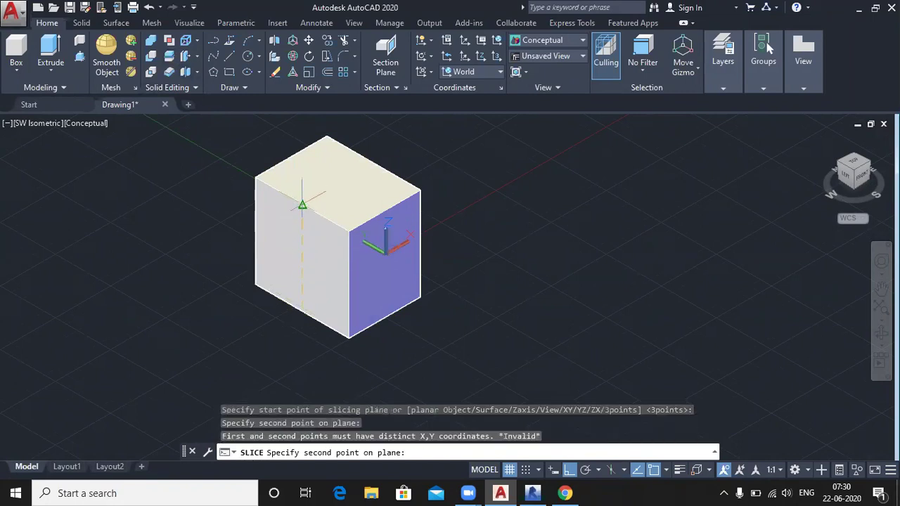
pyautogui.click(373, 163)
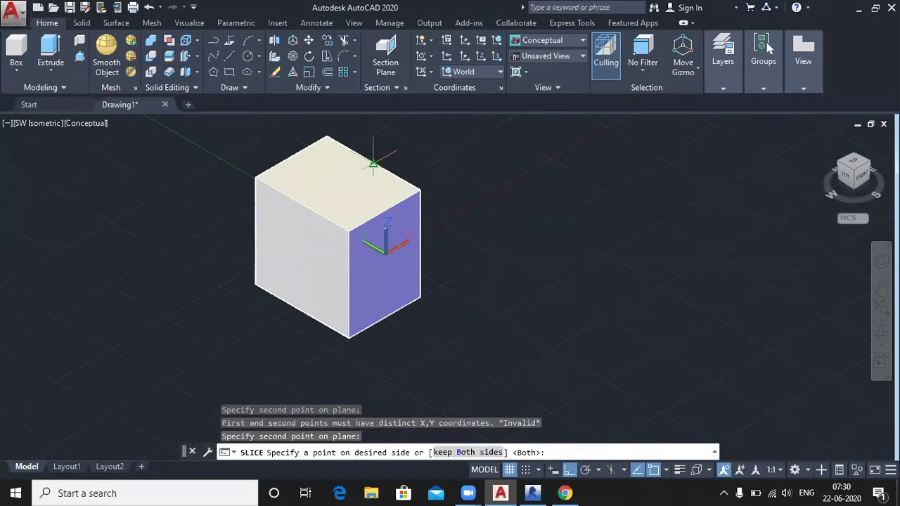
pyautogui.click(470, 454)
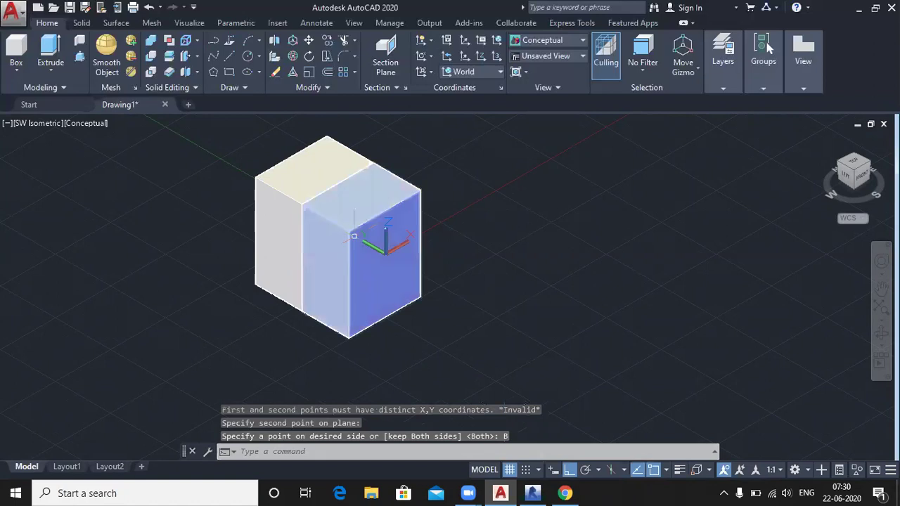
# Step: Inspect the two halves at the cut and move the rear half away from the front one along the Y axis
pyautogui.click(294, 181)
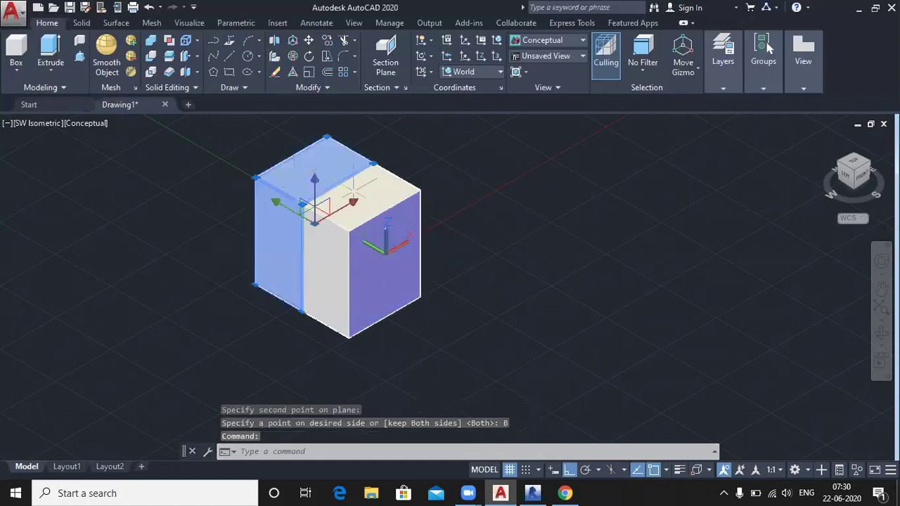
pyautogui.click(394, 224)
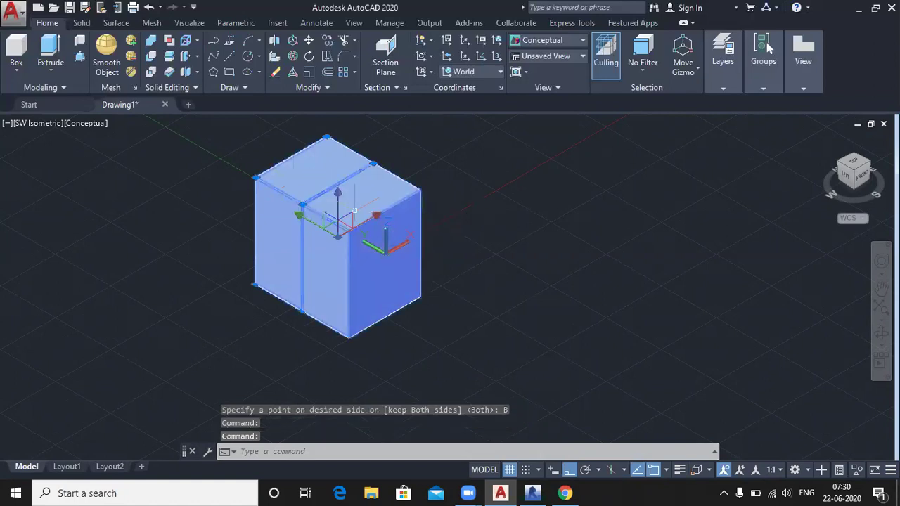
pyautogui.scroll(4, 299, 200)
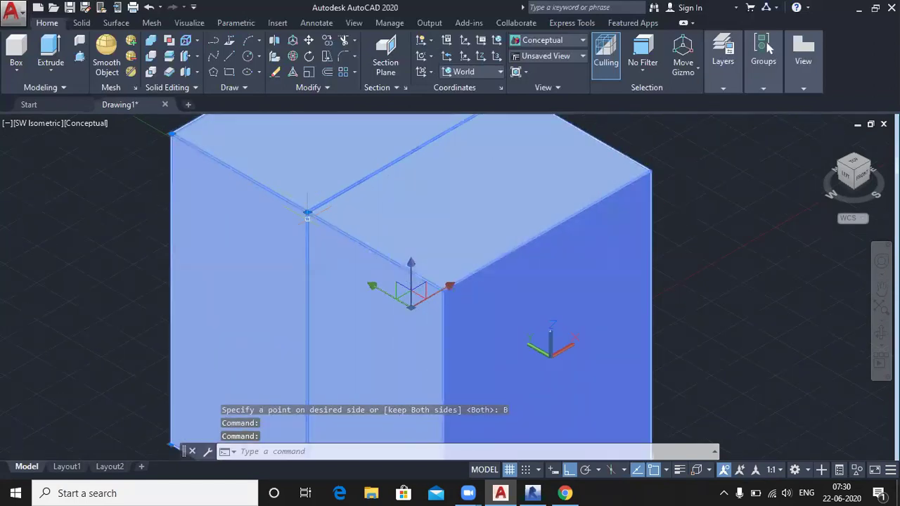
pyautogui.press('Escape')
pyautogui.scroll(-4, 247, 197)
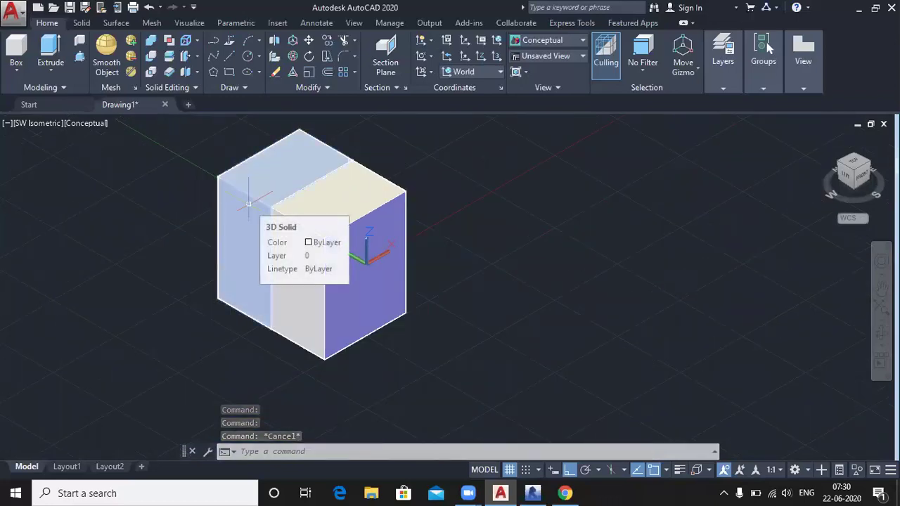
pyautogui.click(248, 204)
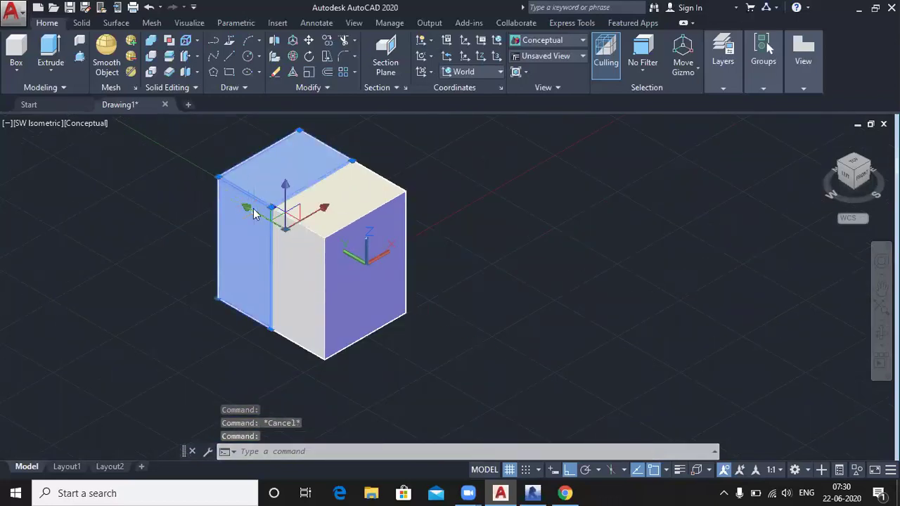
pyautogui.moveTo(247, 206)
pyautogui.mouseDown()
pyautogui.moveTo(281, 202)
pyautogui.moveTo(261, 197)
pyautogui.mouseUp()
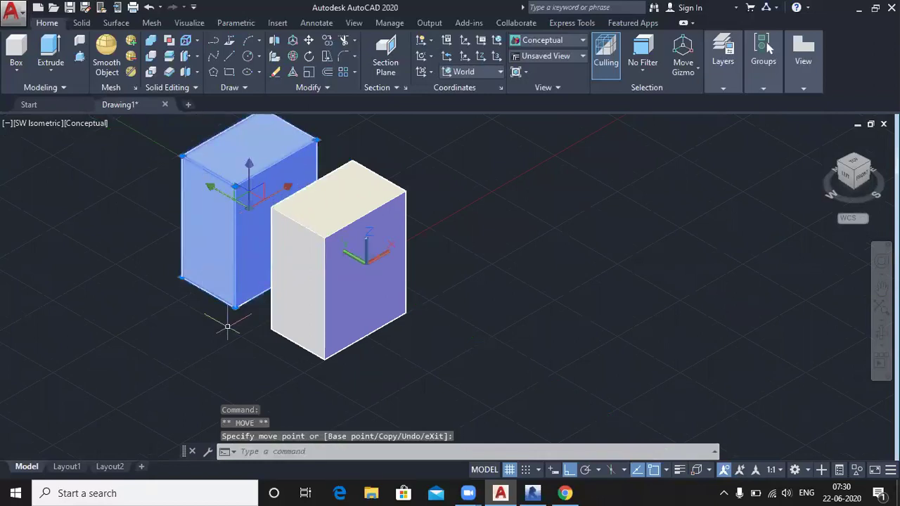
pyautogui.press('Escape')
pyautogui.press('Escape')
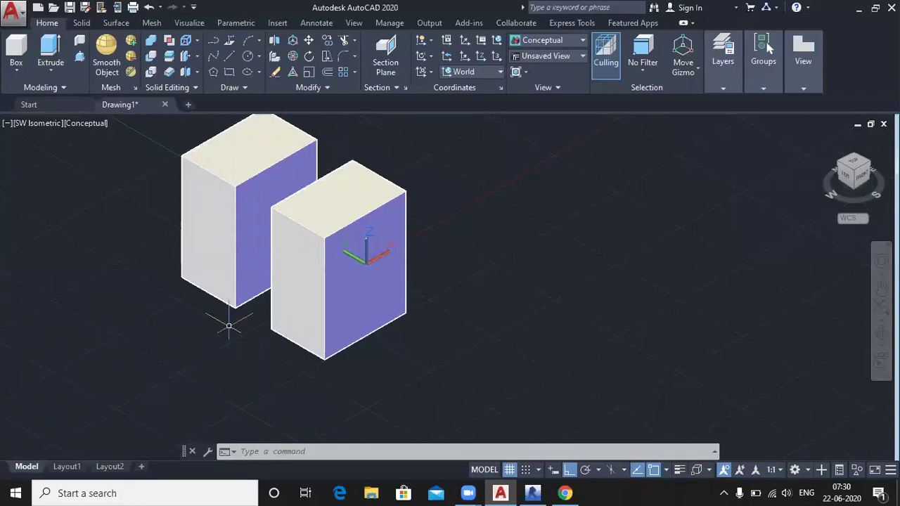
pyautogui.write('SLI')
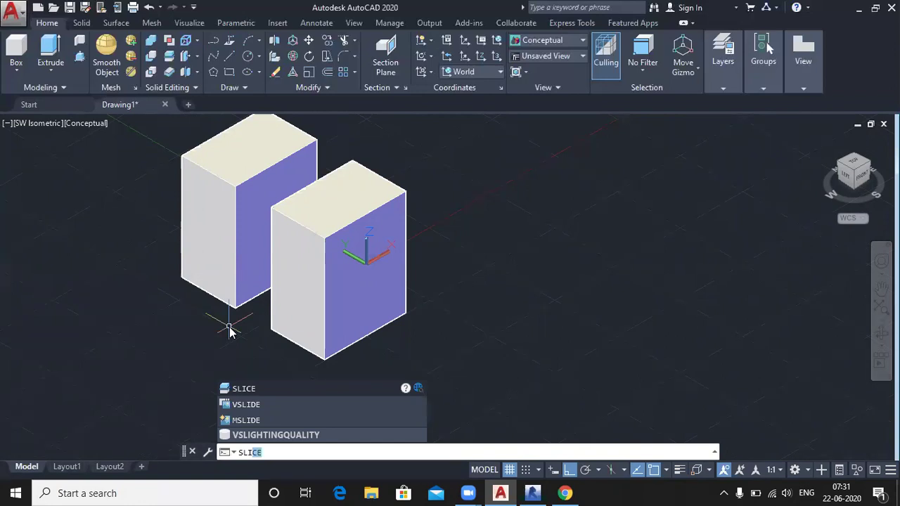
pyautogui.press('Escape')
pyautogui.press('Escape')
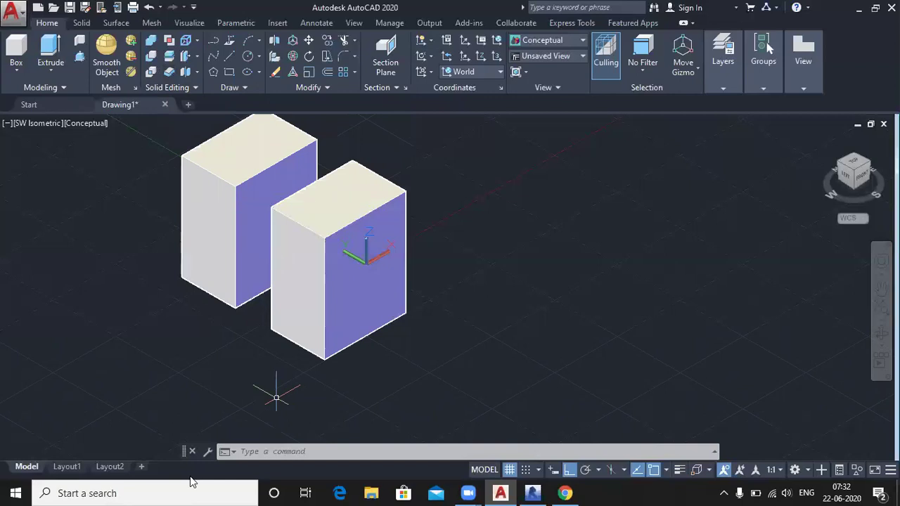
# Step: Create a rectangular planar surface on the ground plane in the empty area beside the two blocks
pyautogui.click(119, 27)
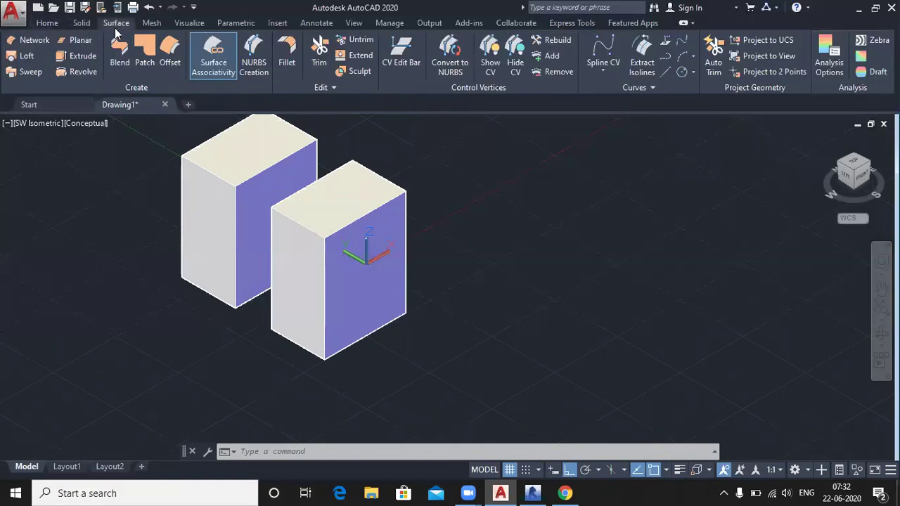
pyautogui.click(78, 43)
pyautogui.moveTo(133, 160); pyautogui.dragTo(291, 142, button='middle')
pyautogui.click(110, 208)
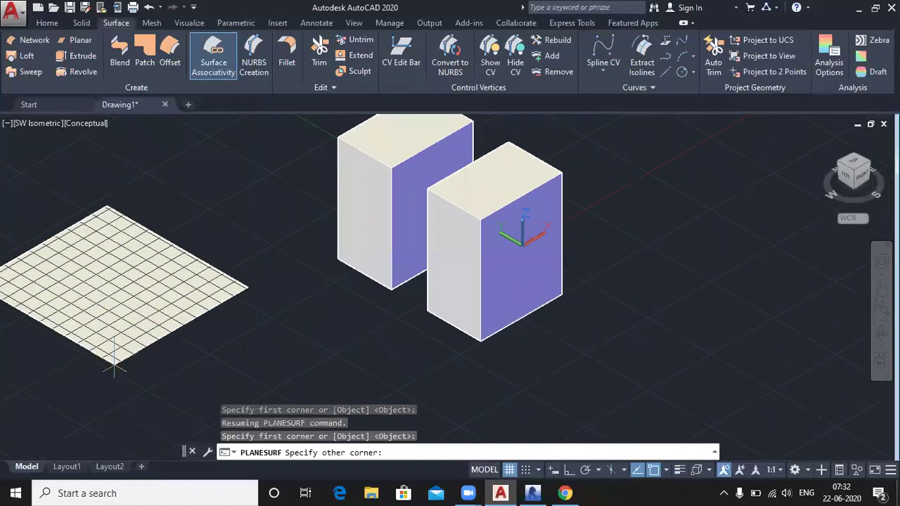
pyautogui.click(153, 401)
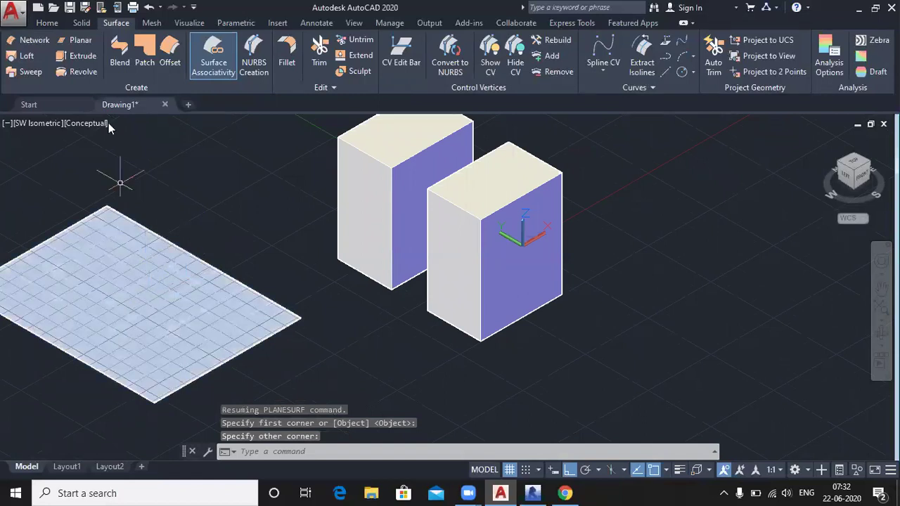
# Step: Thicken the planar surface into a solid slab with a thickness of 50
pyautogui.click(48, 23)
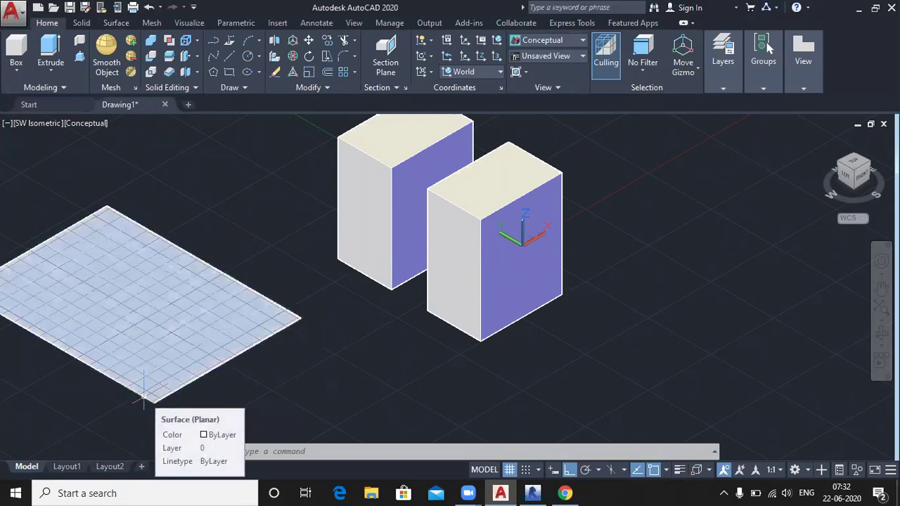
pyautogui.moveTo(265, 388); pyautogui.dragTo(312, 361, button='middle')
pyautogui.moveTo(190, 296)
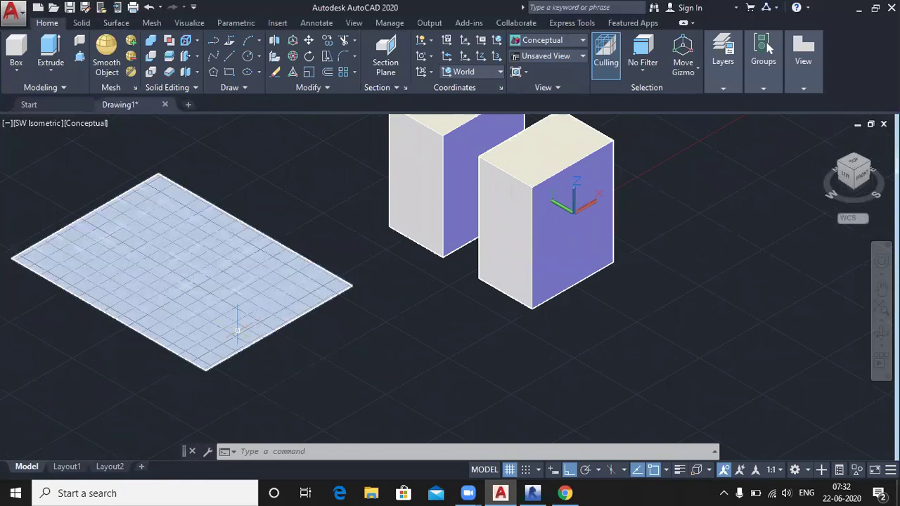
pyautogui.moveTo(235, 313)
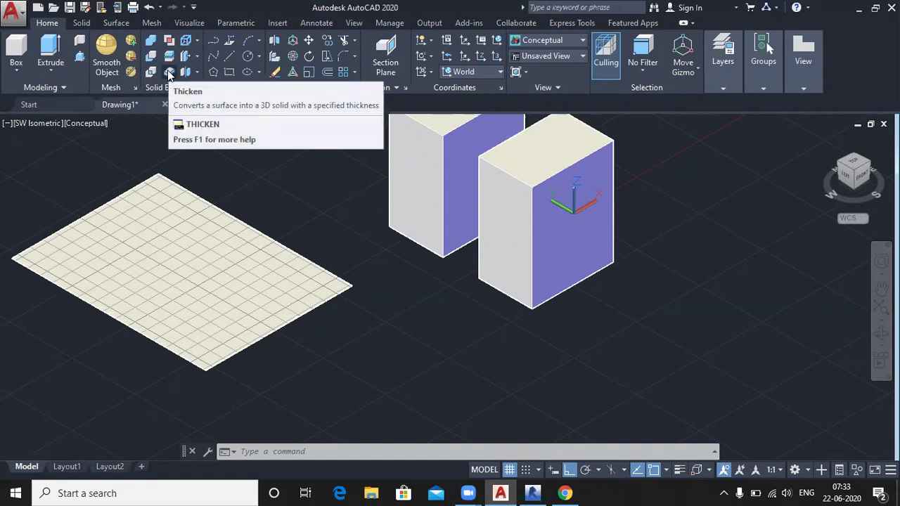
pyautogui.click(169, 73)
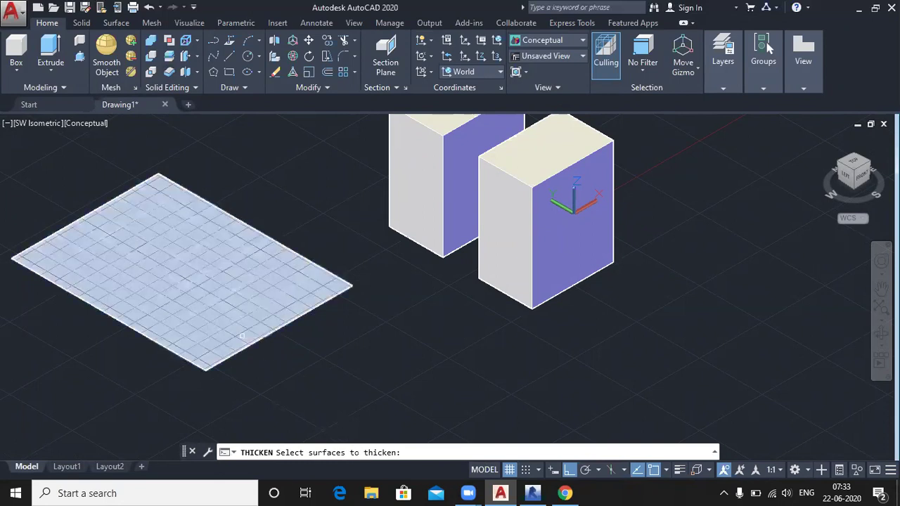
pyautogui.click(242, 337)
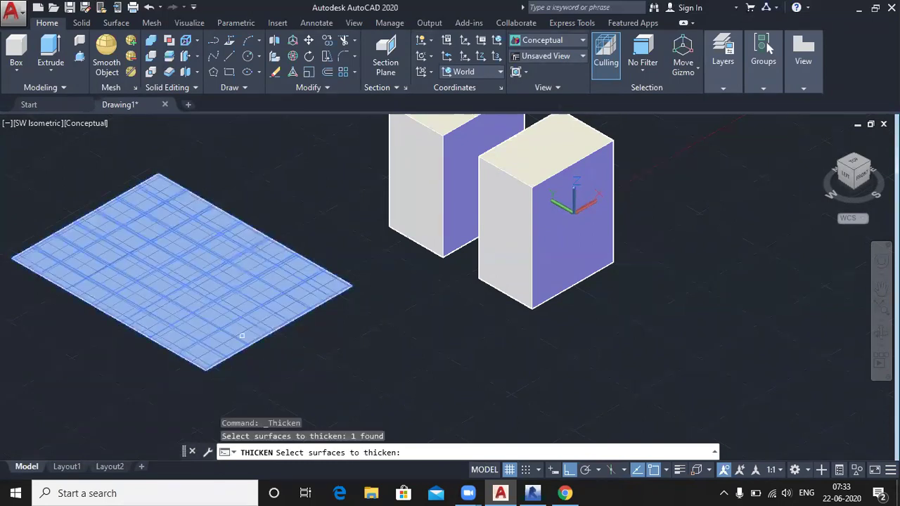
pyautogui.press('Return')
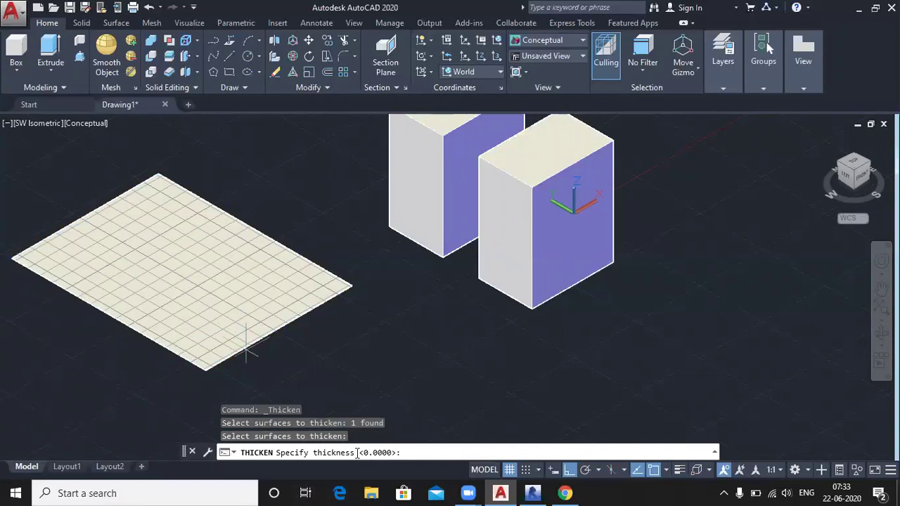
pyautogui.write('50')
pyautogui.press('Return')
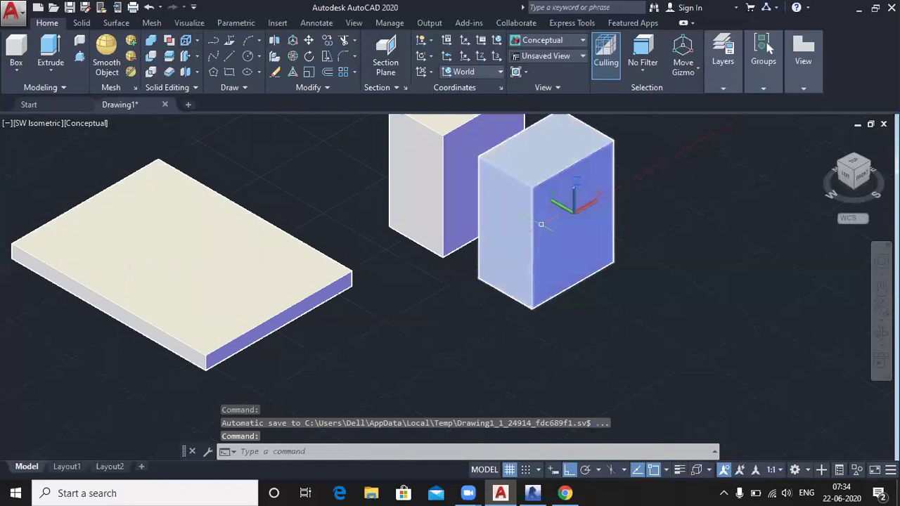
# Step: Check the solids in the 2D Wireframe visual style and restore the Conceptual style
pyautogui.moveTo(518, 182)
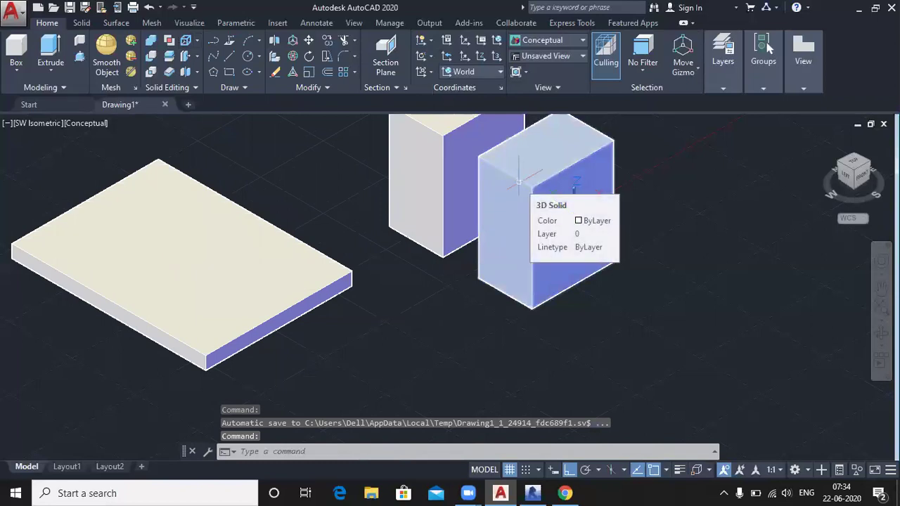
pyautogui.click(88, 124)
pyautogui.click(119, 155)
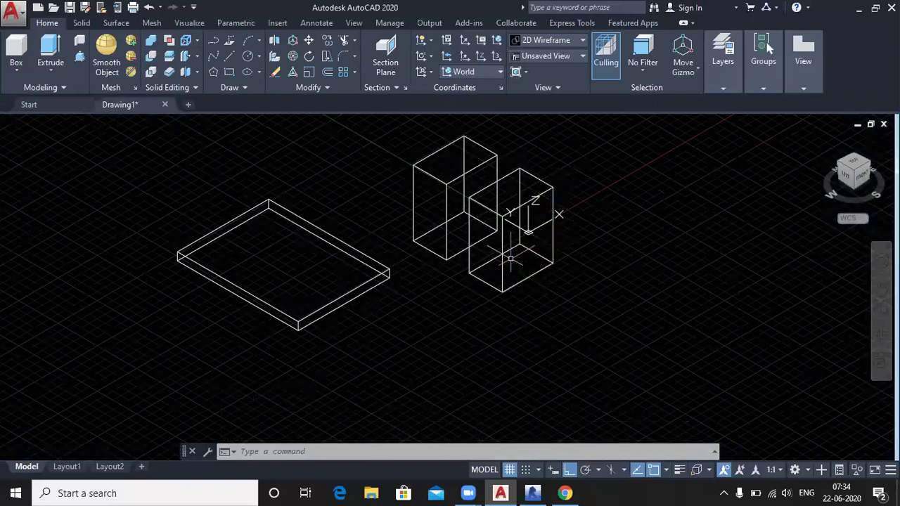
pyautogui.scroll(2, 511, 265)
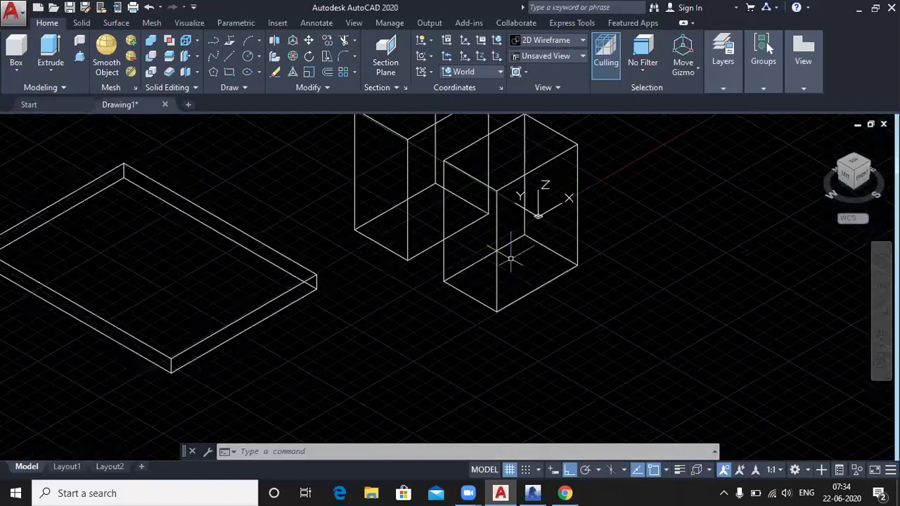
pyautogui.click(537, 41)
pyautogui.click(585, 68)
pyautogui.scroll(-3, 488, 287)
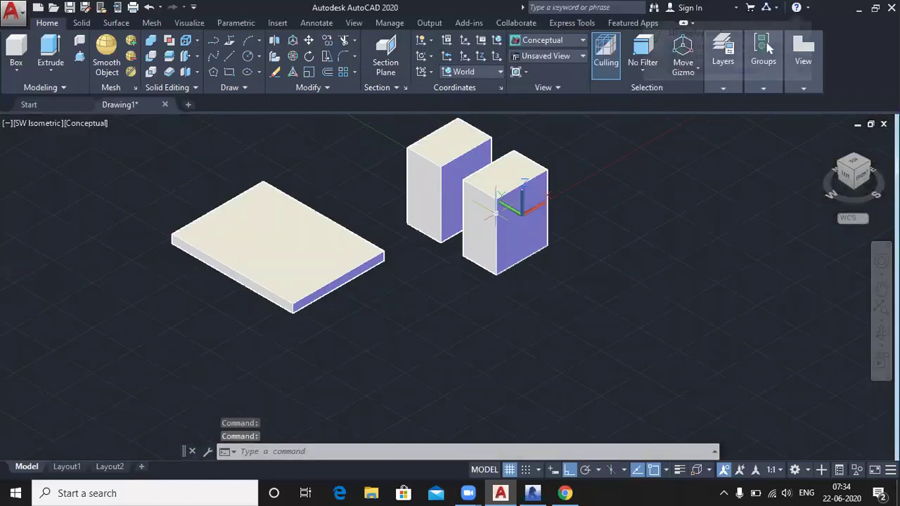
pyautogui.moveTo(488, 288); pyautogui.dragTo(389, 293, button='middle')
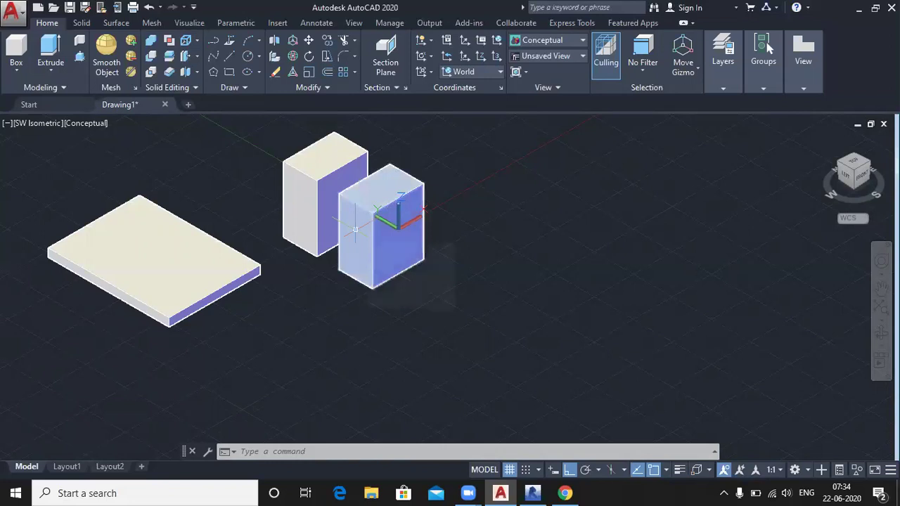
# Step: Extract the edges of the front block as separate wireframe geometry
pyautogui.moveTo(355, 229)
pyautogui.click(186, 44)
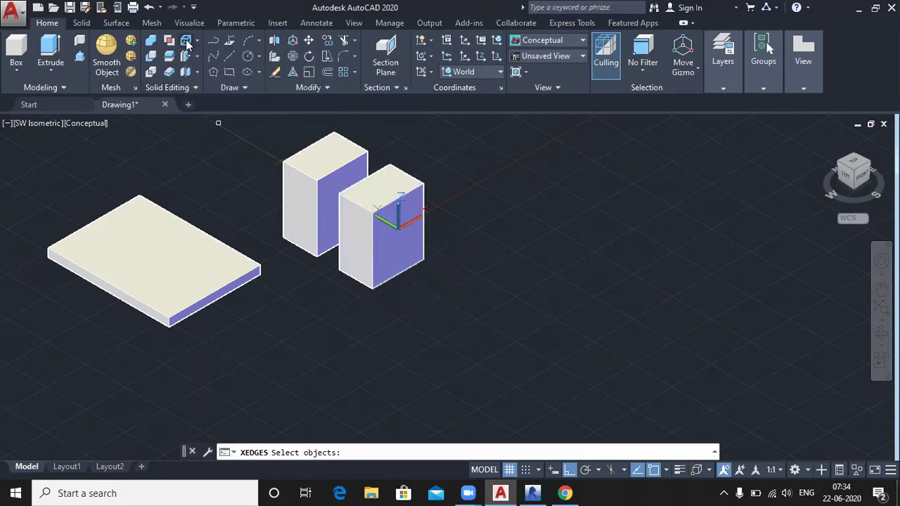
pyautogui.click(379, 256)
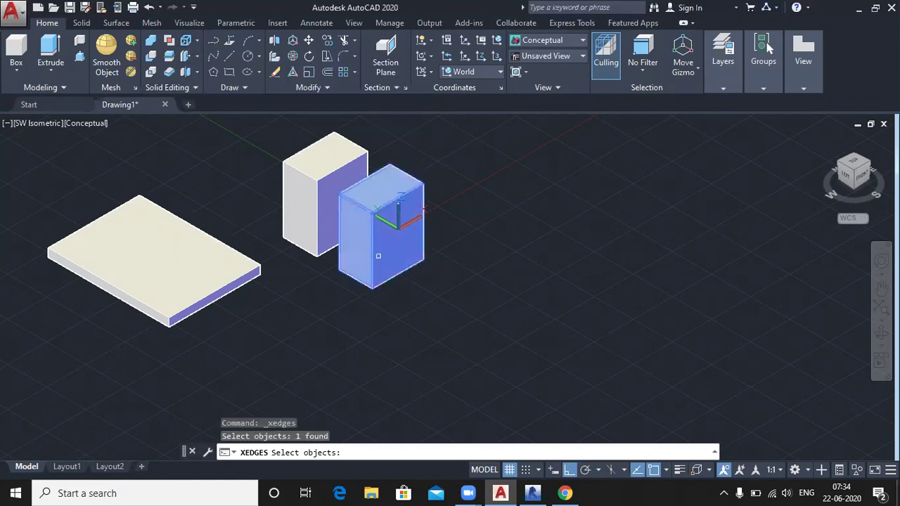
pyautogui.press('Return')
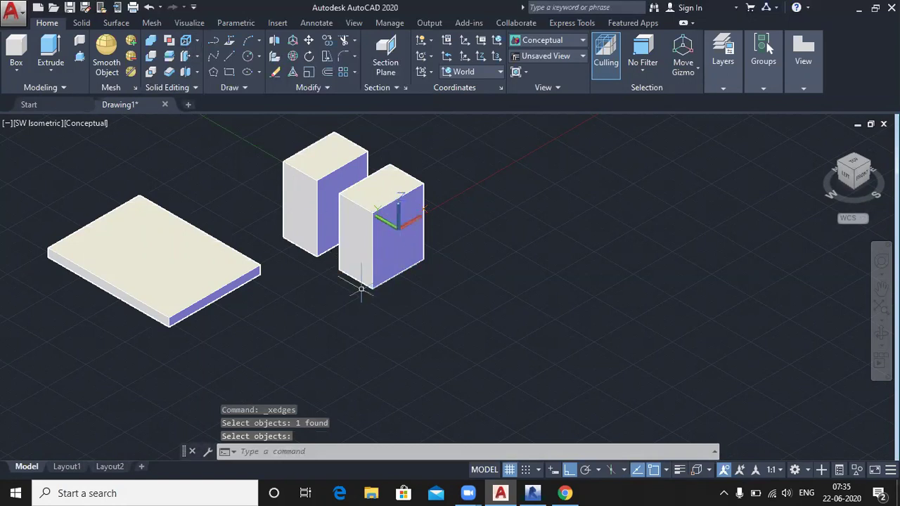
# Step: Move the front block along the Y axis, clear of its extracted wireframe edges
pyautogui.moveTo(369, 252)
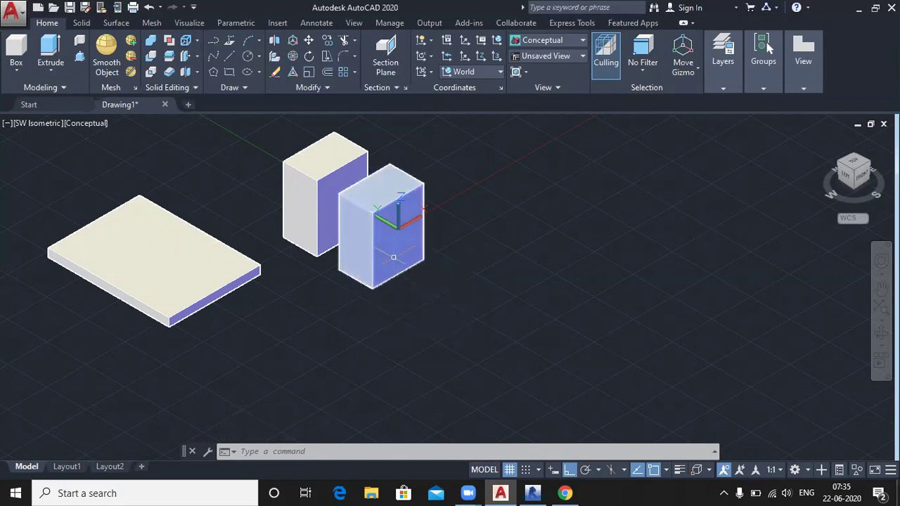
pyautogui.click(393, 257)
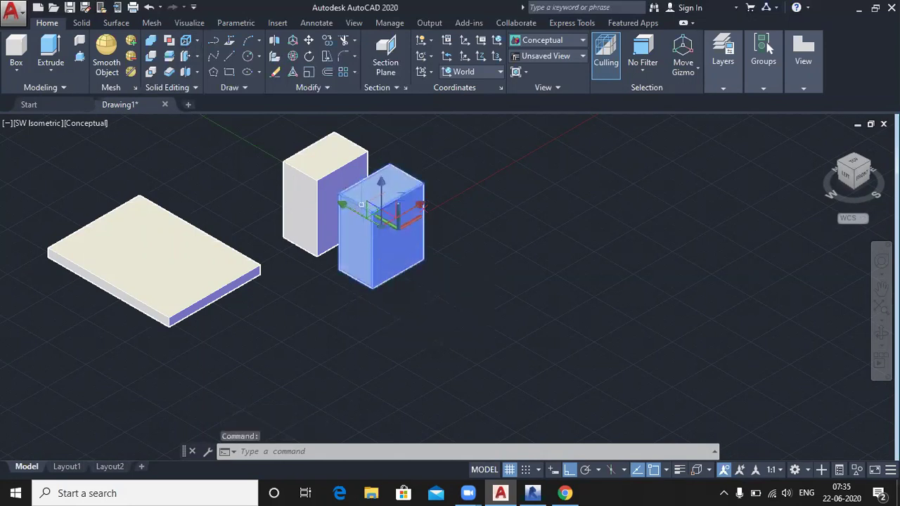
pyautogui.click(356, 215)
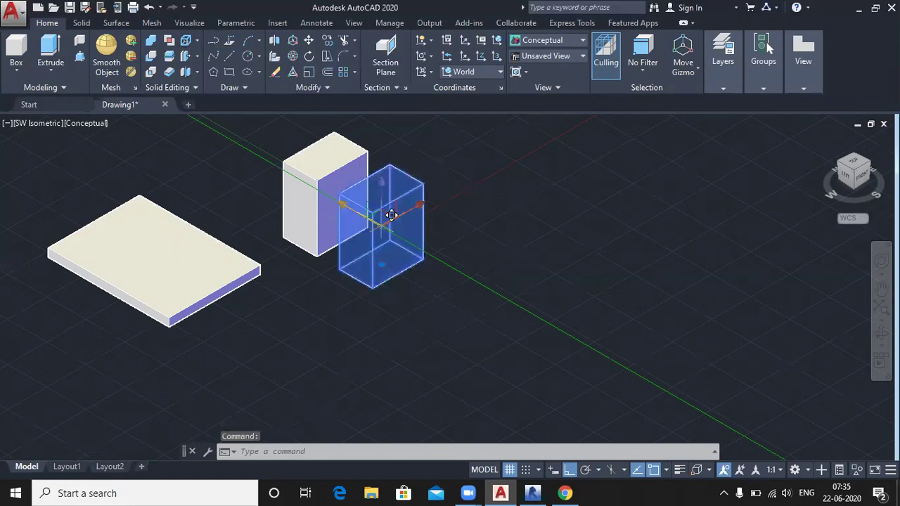
pyautogui.click(536, 327)
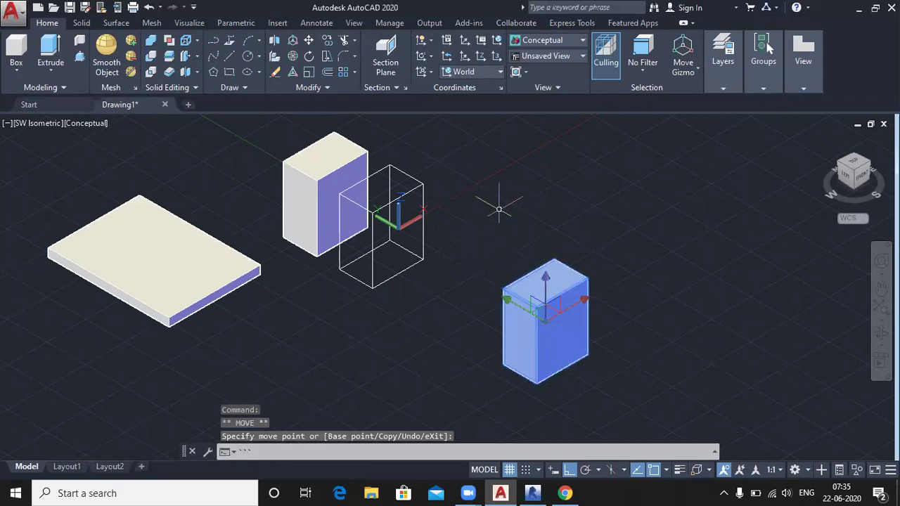
# Step: Run XEDGES again on the moved front block
pyautogui.write('xedges')
pyautogui.press('Return')
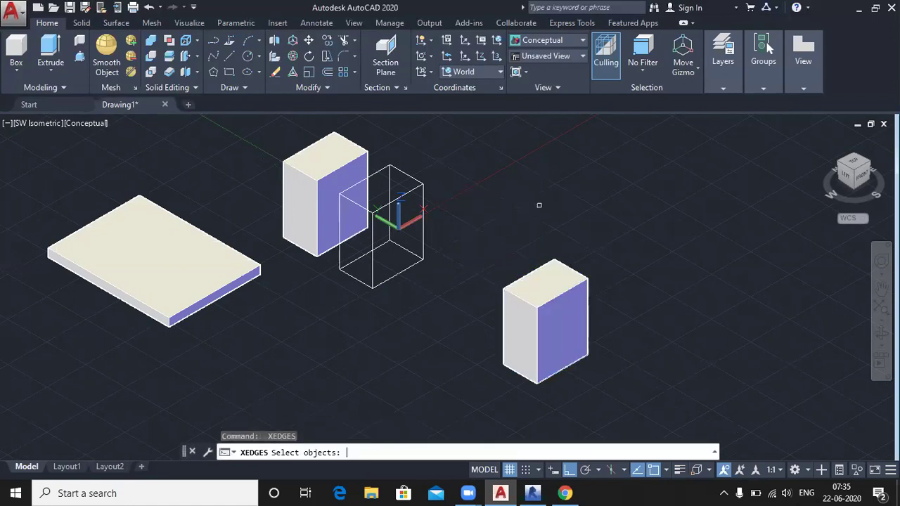
pyautogui.scroll(1, 368, 238)
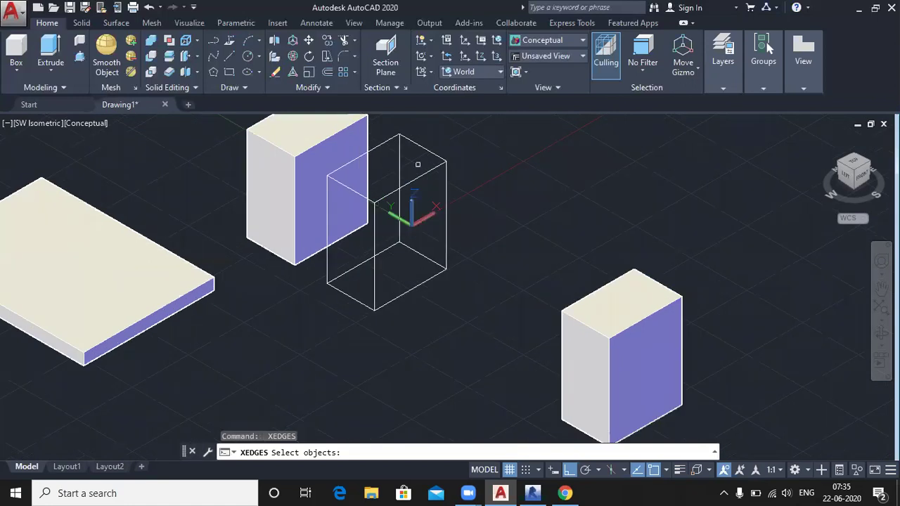
pyautogui.click(593, 337)
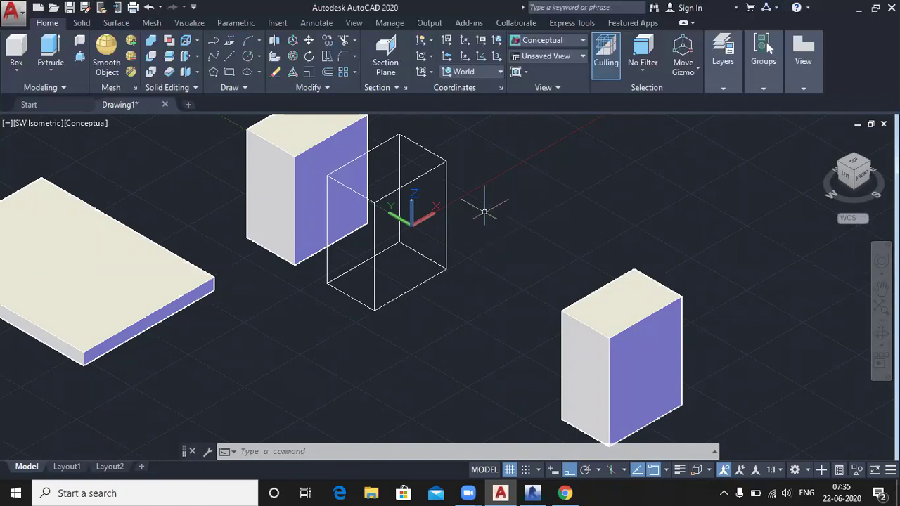
# Step: Draw a circle on the slab's top face, near its middle
pyautogui.click(198, 42)
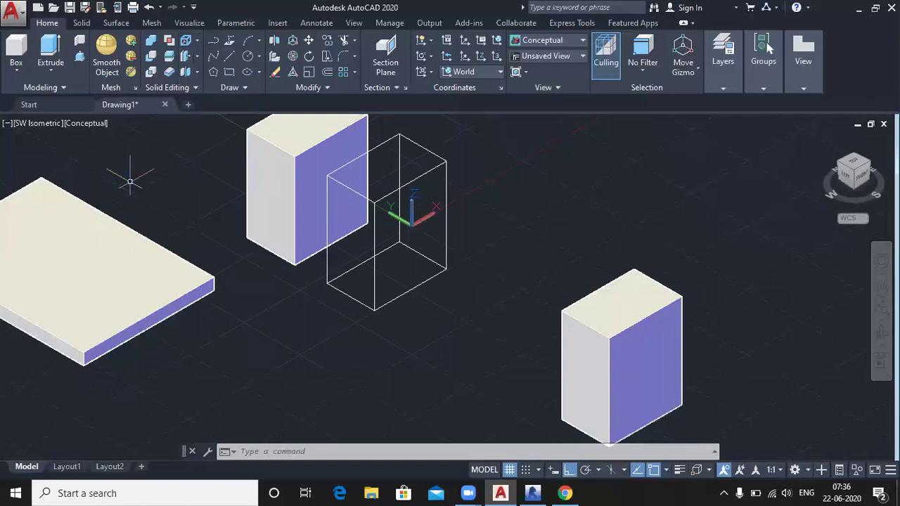
pyautogui.click(249, 57)
pyautogui.click(47, 249)
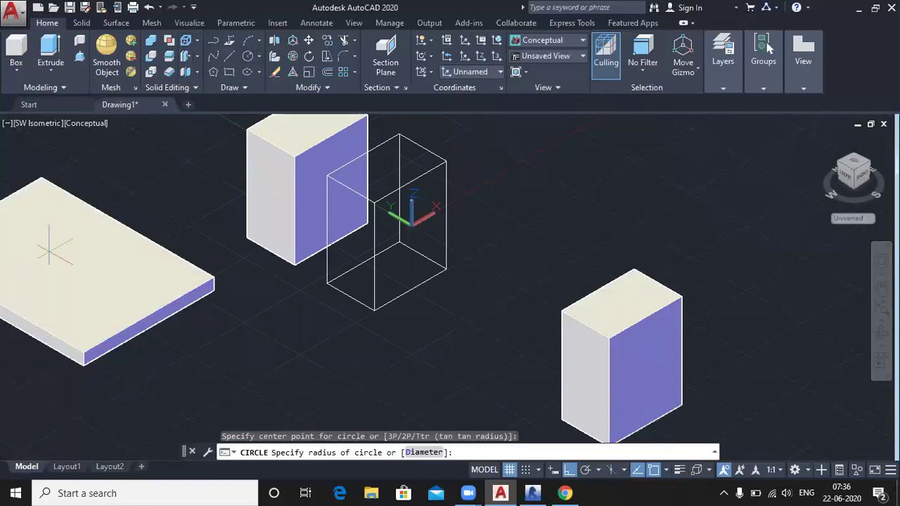
pyautogui.click(72, 272)
pyautogui.moveTo(233, 374); pyautogui.dragTo(379, 378, button='middle')
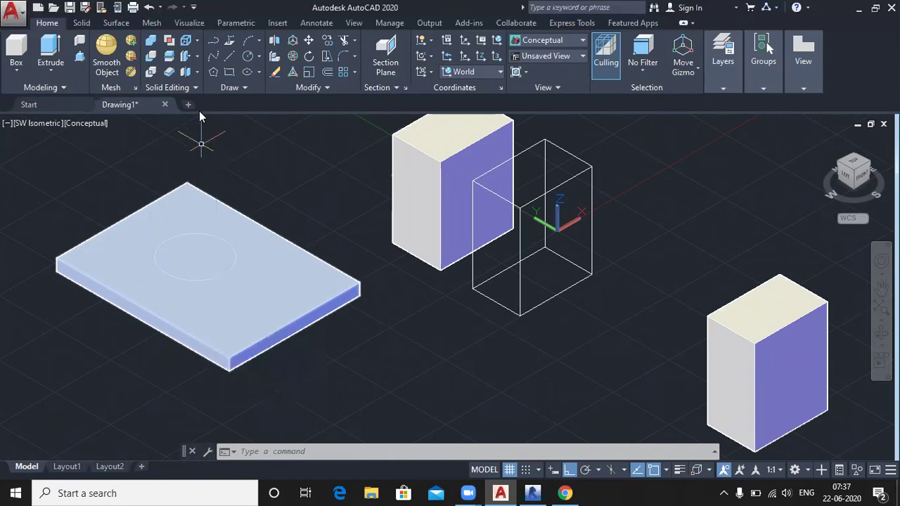
# Step: Imprint the circle onto the slab's top face, keeping the source circle
pyautogui.click(197, 41)
pyautogui.click(198, 41)
pyautogui.click(197, 41)
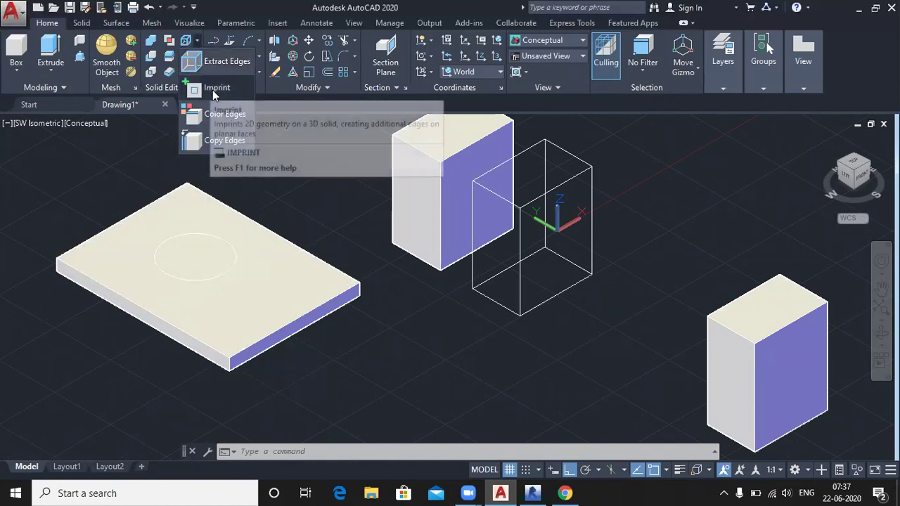
pyautogui.click(213, 90)
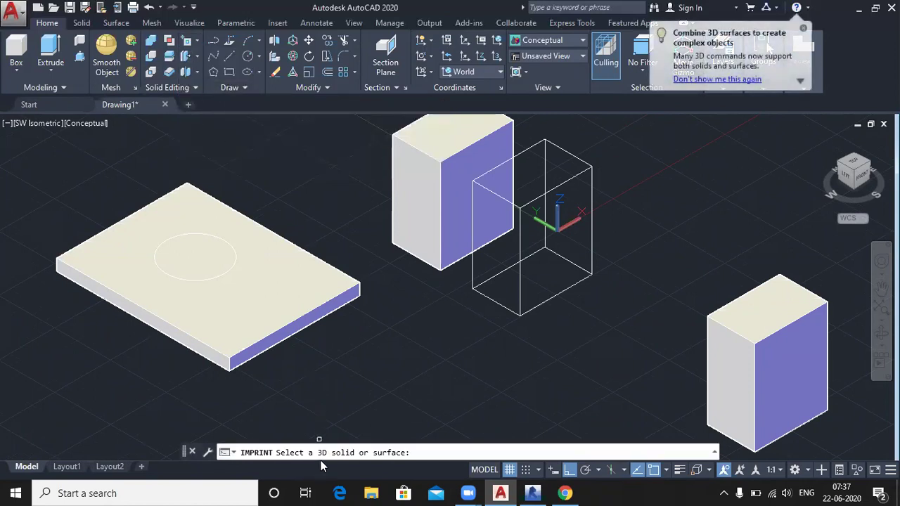
pyautogui.click(318, 308)
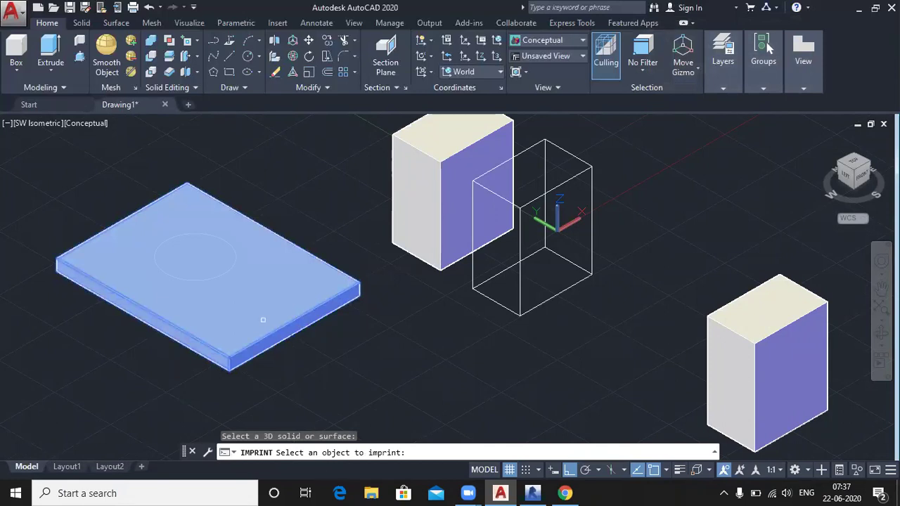
pyautogui.click(204, 278)
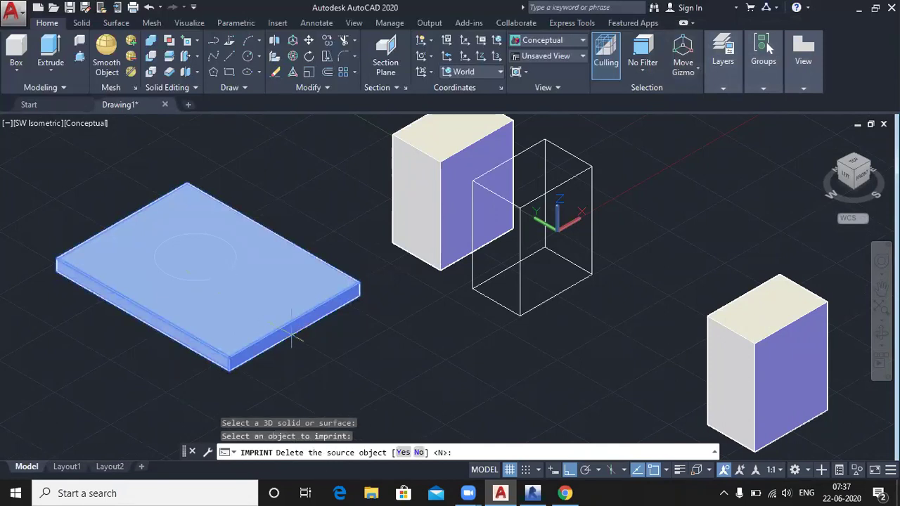
pyautogui.click(419, 453)
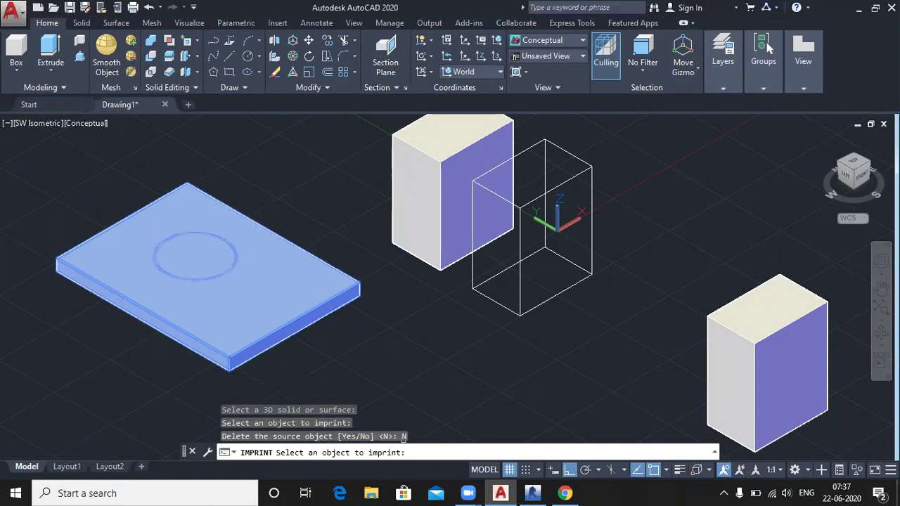
pyautogui.press('Return')
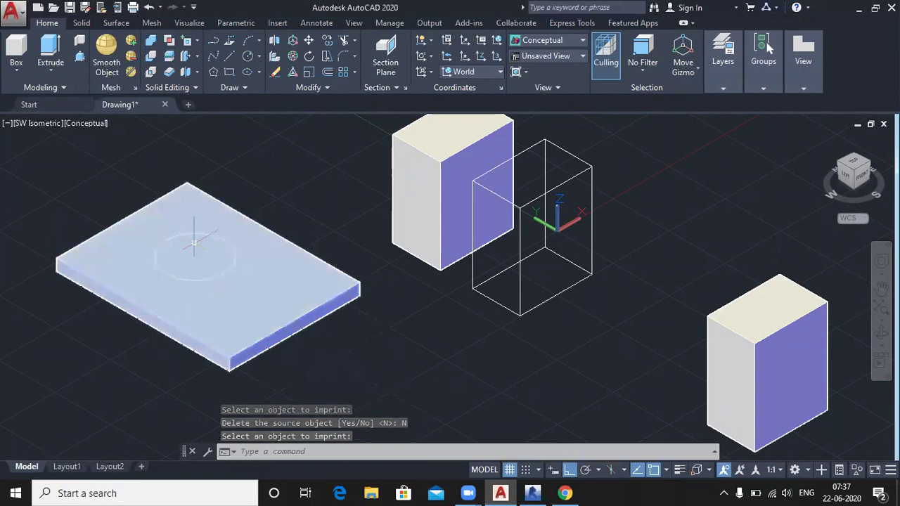
# Step: Move the imprinted slab along the X axis, away from the source circle
pyautogui.click(188, 282)
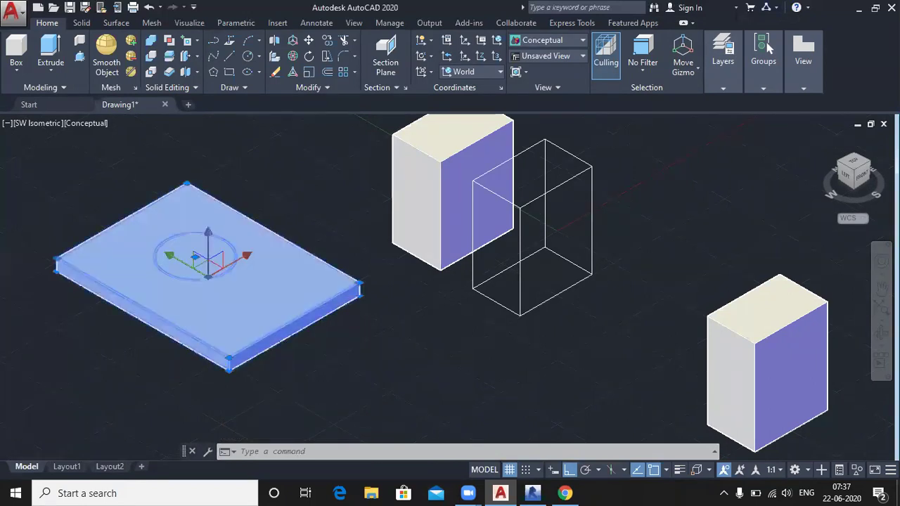
pyautogui.click(219, 264)
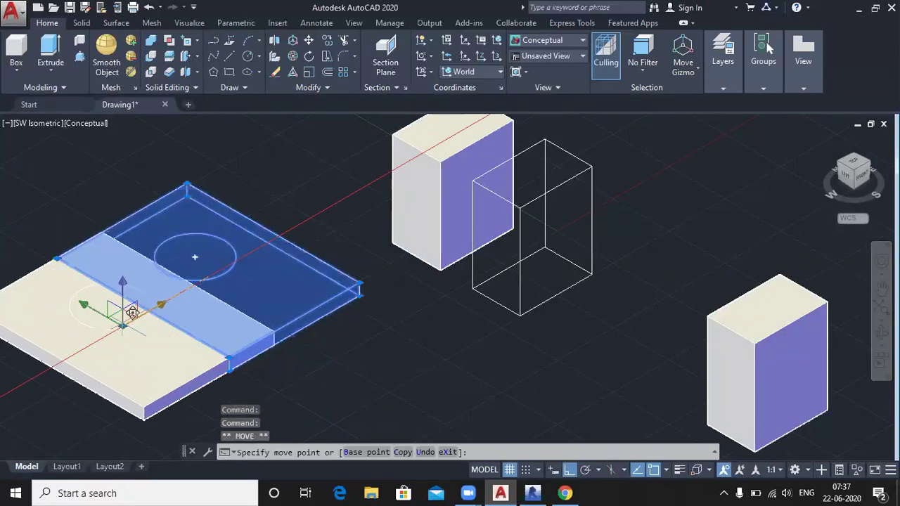
pyautogui.click(125, 318)
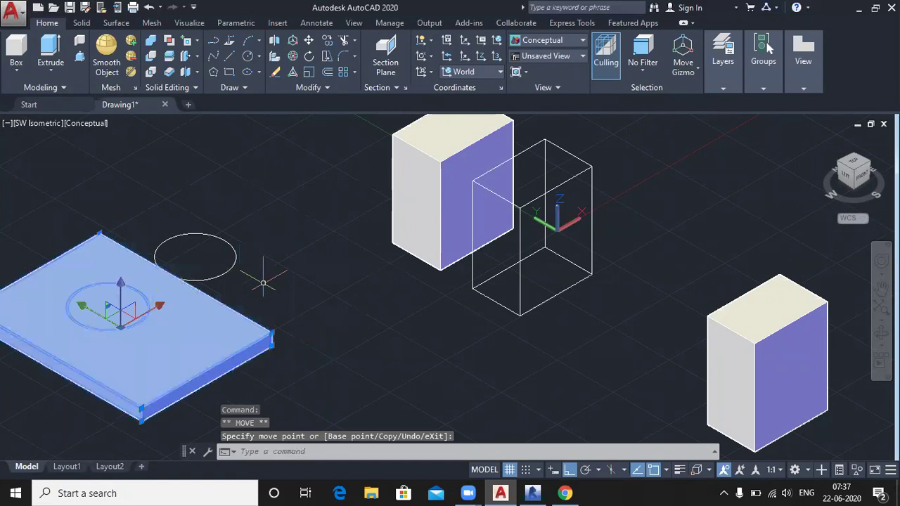
pyautogui.press('Escape')
pyautogui.press('Escape')
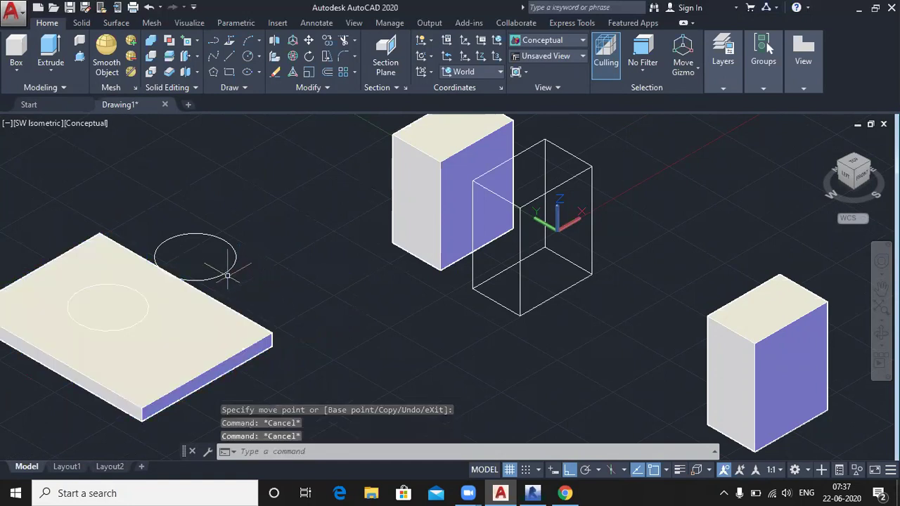
pyautogui.click(224, 275)
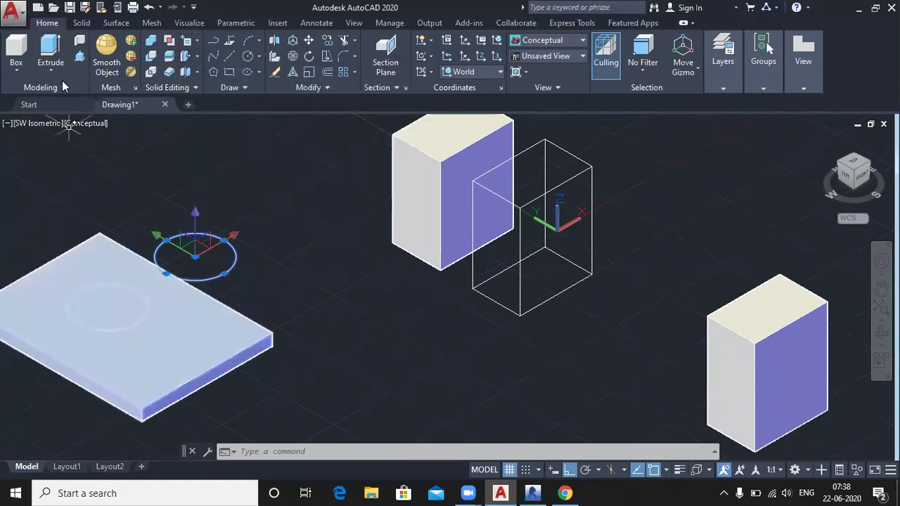
pyautogui.click(50, 49)
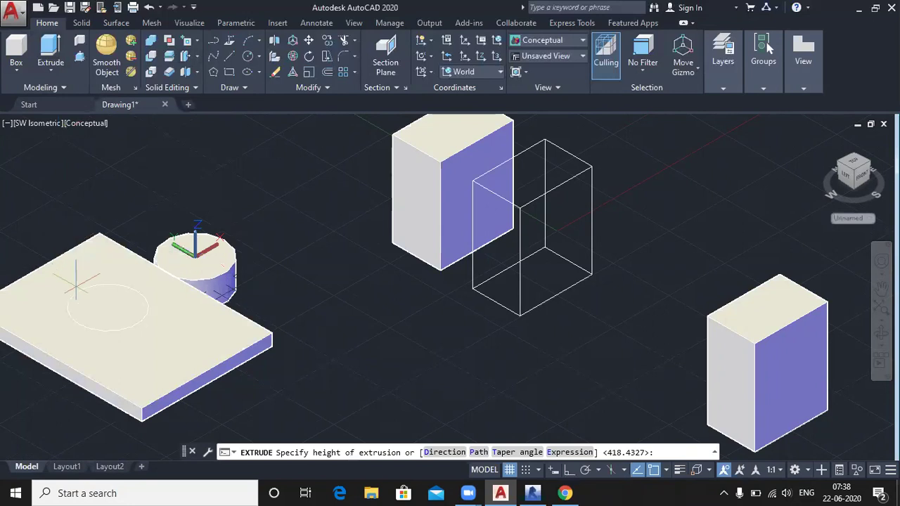
pyautogui.press('Escape')
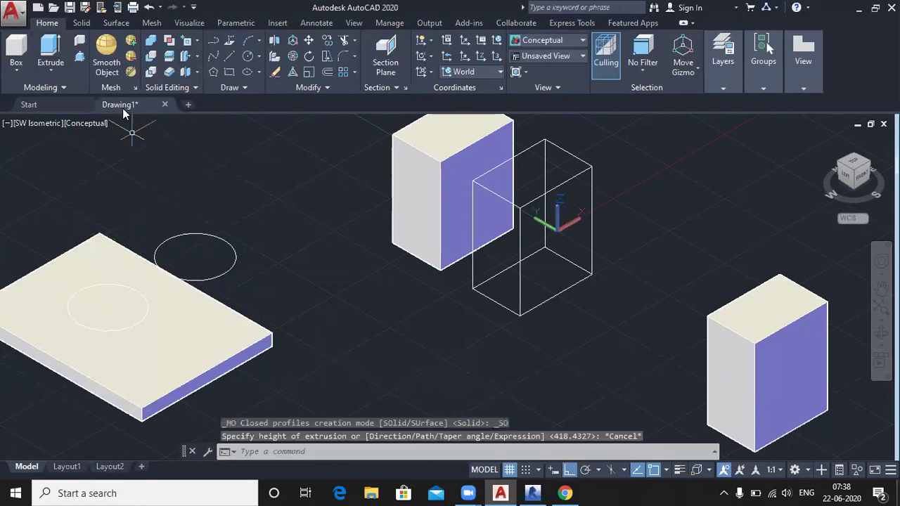
# Step: Try Press/Pull upward on the slab's top face around the imprinted circle, and on the circular area itself
pyautogui.click(81, 58)
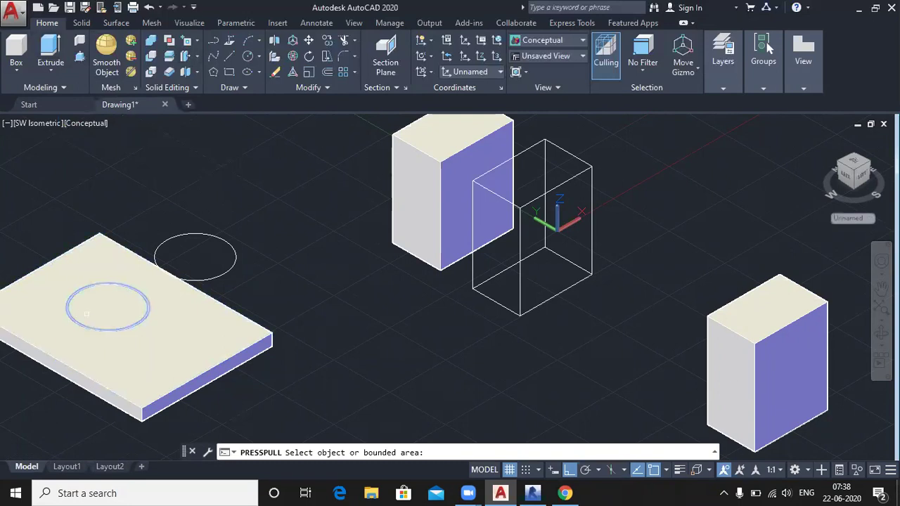
pyautogui.moveTo(386, 341); pyautogui.dragTo(451, 355, button='middle')
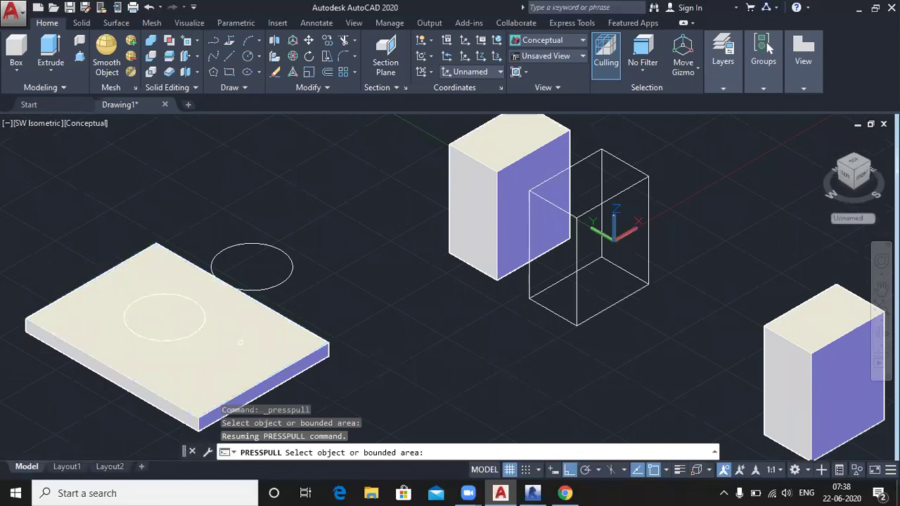
pyautogui.press('Return')
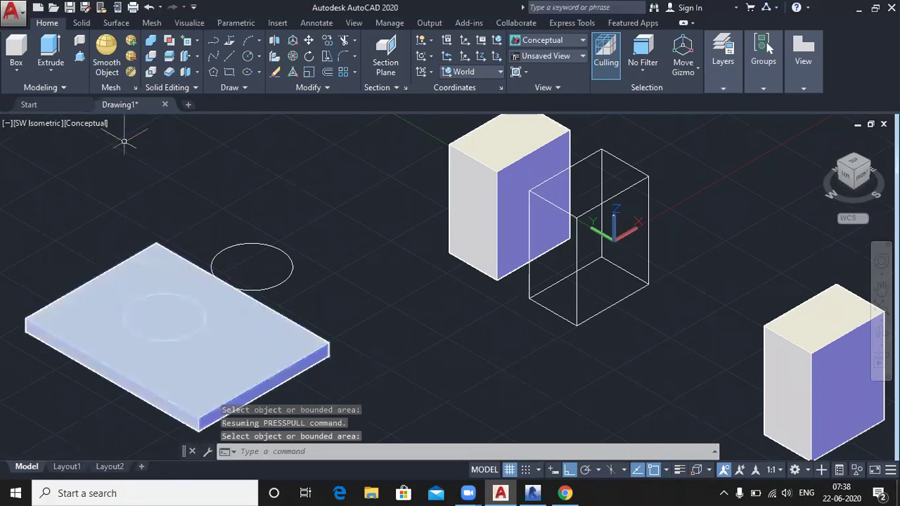
pyautogui.click(79, 57)
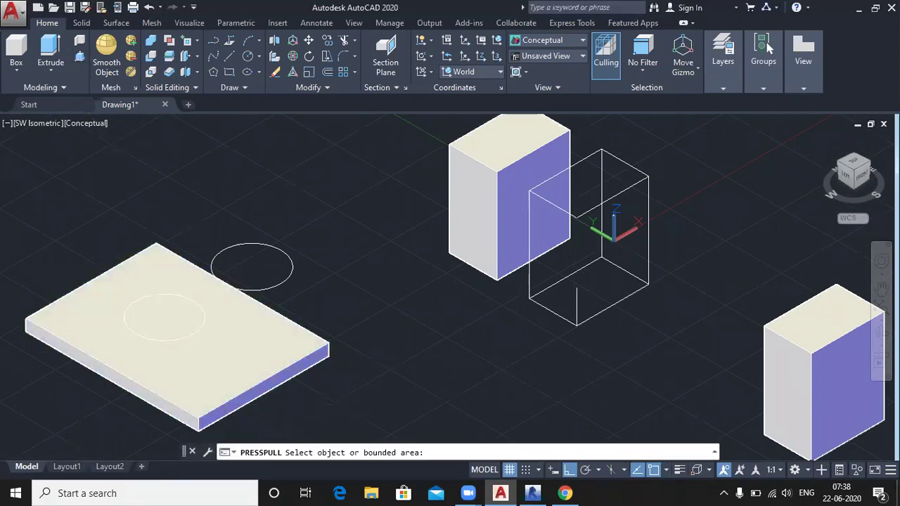
pyautogui.click(241, 319)
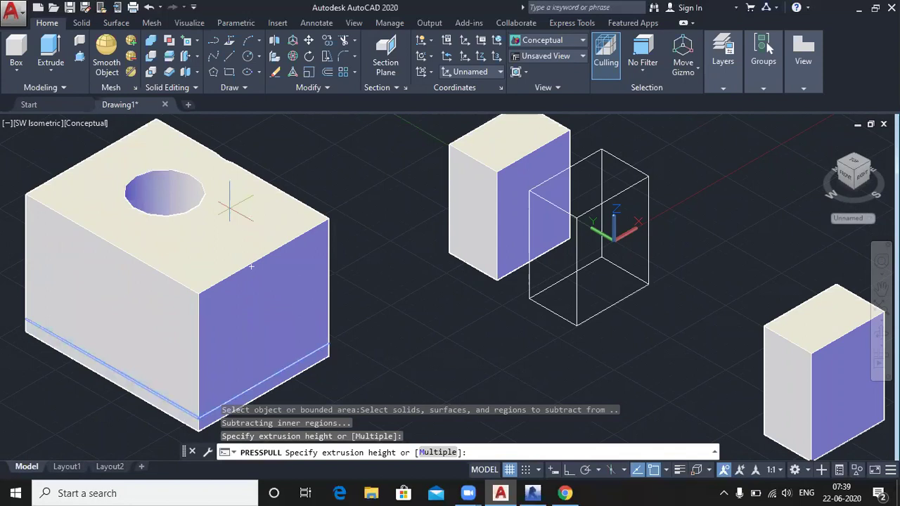
pyautogui.click(251, 265)
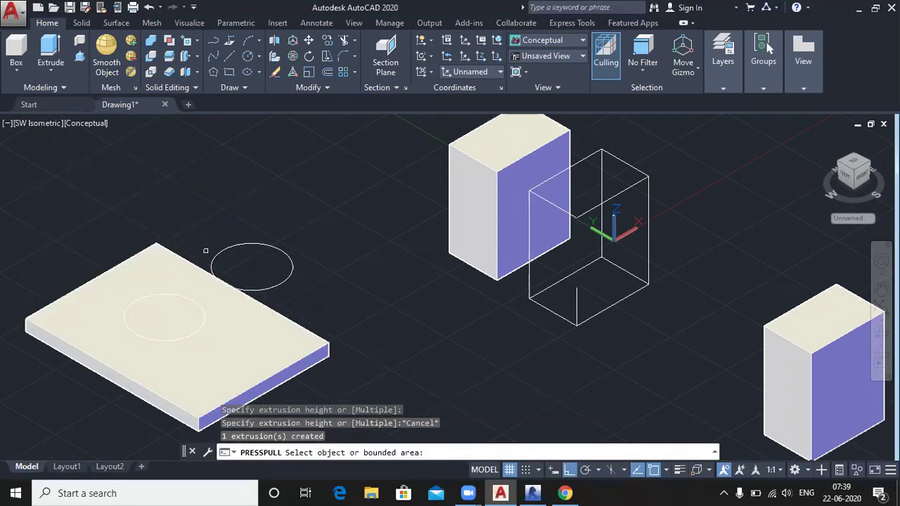
pyautogui.click(173, 317)
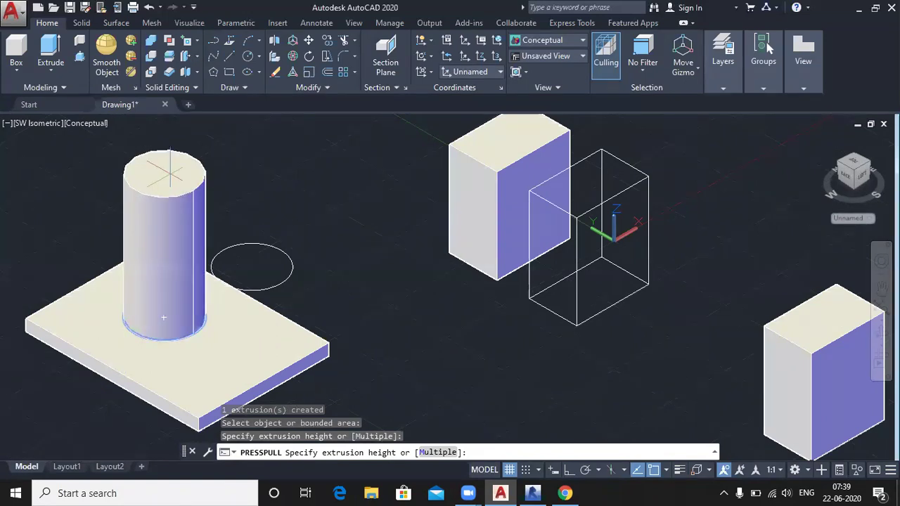
pyautogui.press('Escape')
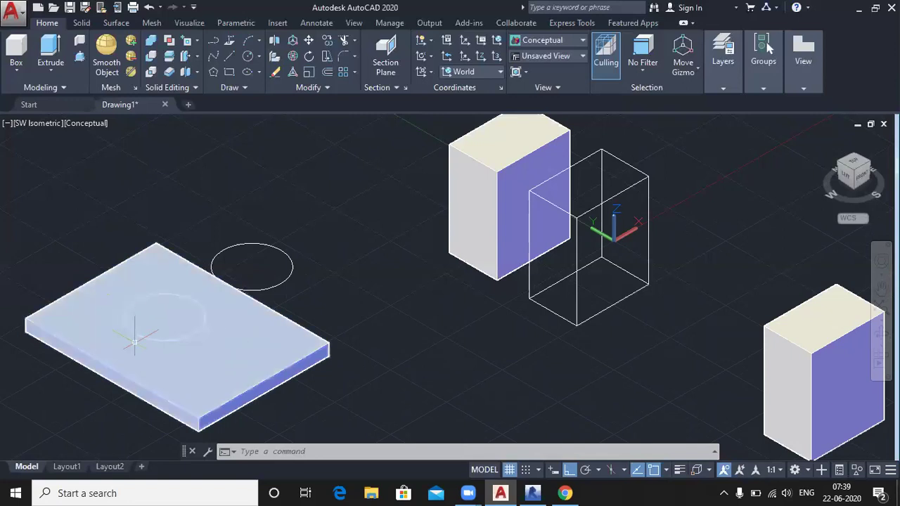
pyautogui.moveTo(353, 395)
pyautogui.mouseDown(button='middle')
pyautogui.moveTo(367, 279)
pyautogui.moveTo(375, 293)
pyautogui.moveTo(361, 378)
pyautogui.mouseUp(button='middle')
pyautogui.scroll(2, 365, 350)
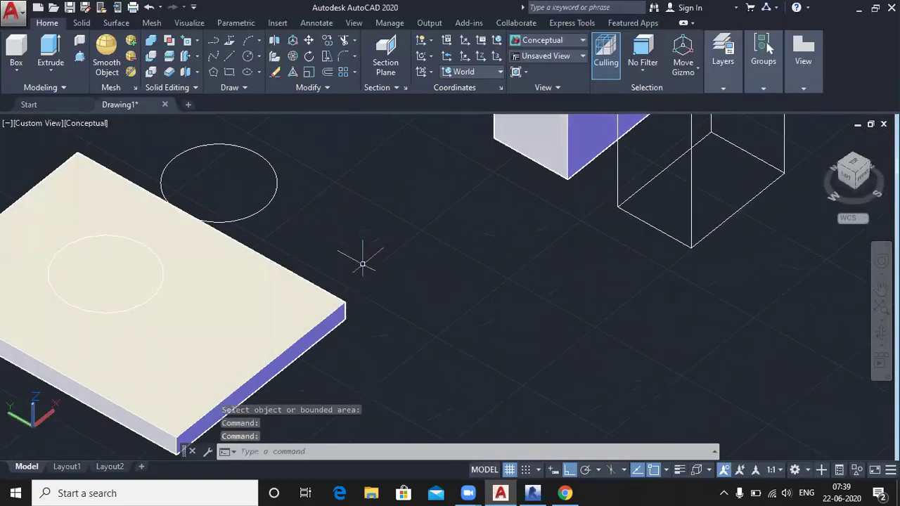
pyautogui.scroll(-2, 364, 259)
pyautogui.moveTo(422, 260); pyautogui.dragTo(434, 260, button='middle')
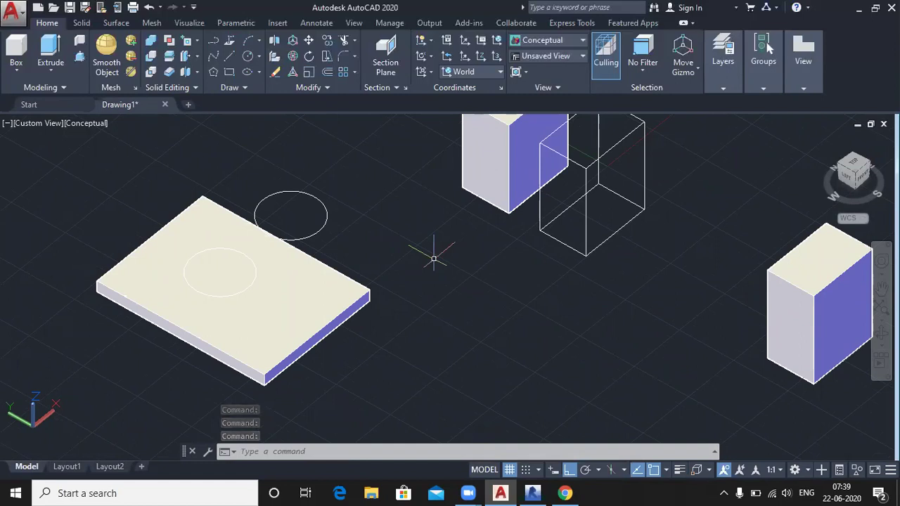
pyautogui.click(39, 126)
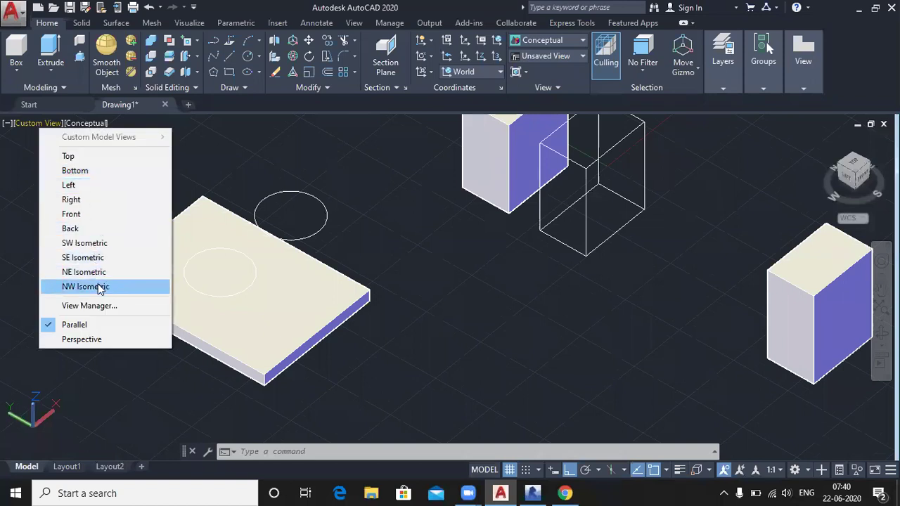
pyautogui.click(236, 155)
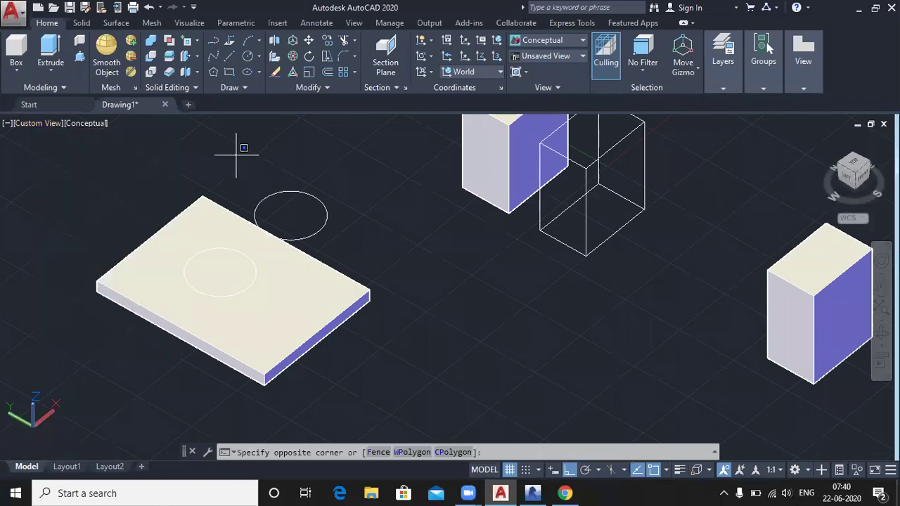
pyautogui.click(271, 167)
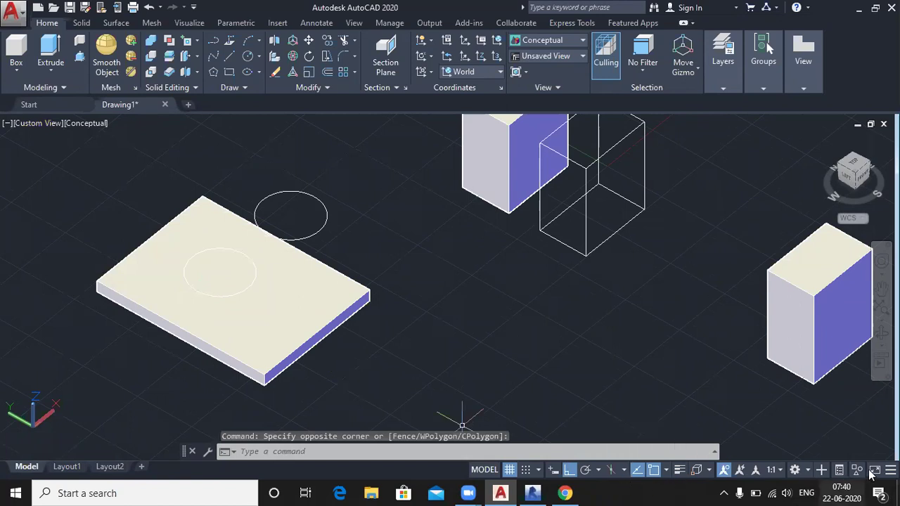
# Step: Add the Dynamic UCS toggle to the status bar
pyautogui.click(890, 470)
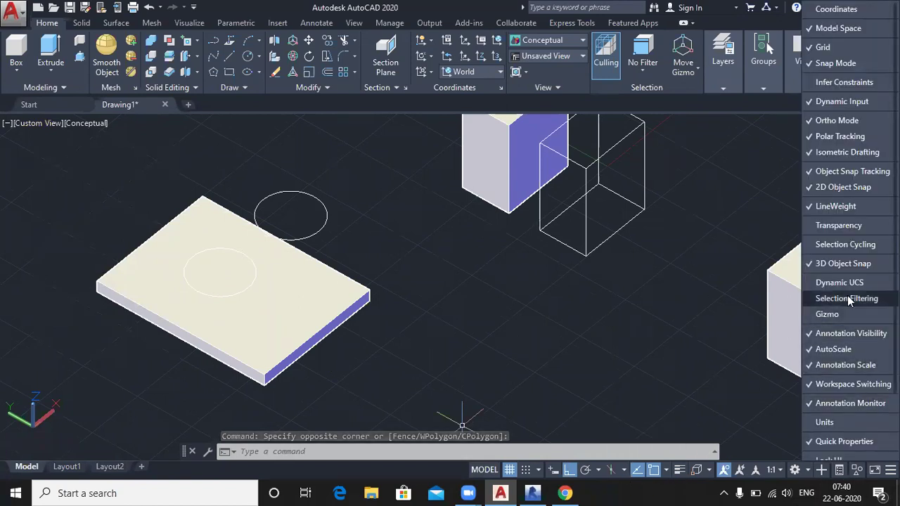
pyautogui.click(817, 283)
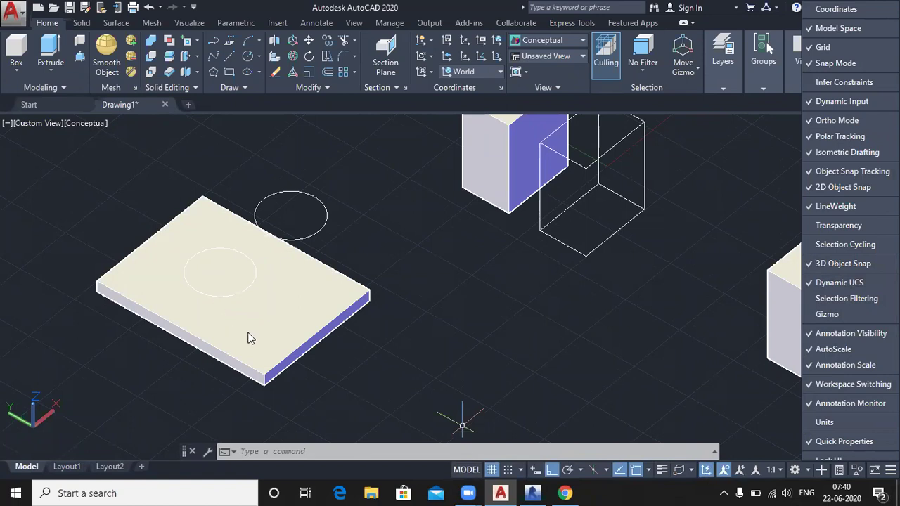
# Step: Try starting a circle on the rear block's side face while switching Dynamic UCS off and back on
pyautogui.click(247, 57)
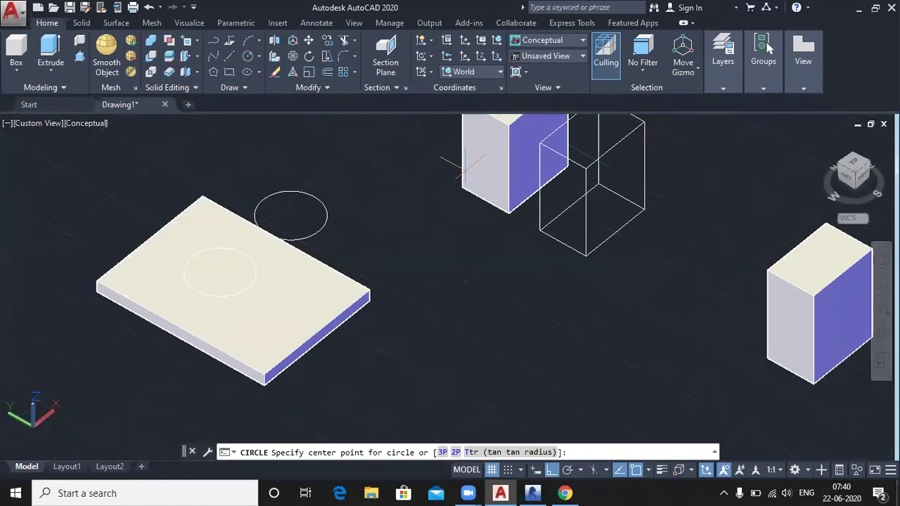
pyautogui.moveTo(481, 160)
pyautogui.mouseDown(button='middle')
pyautogui.moveTo(473, 199)
pyautogui.moveTo(453, 228)
pyautogui.mouseUp(button='middle')
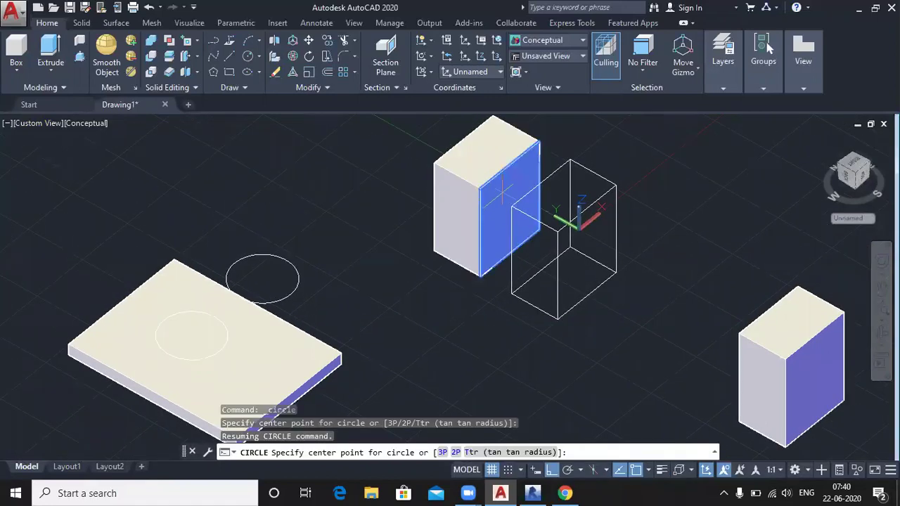
pyautogui.click(706, 470)
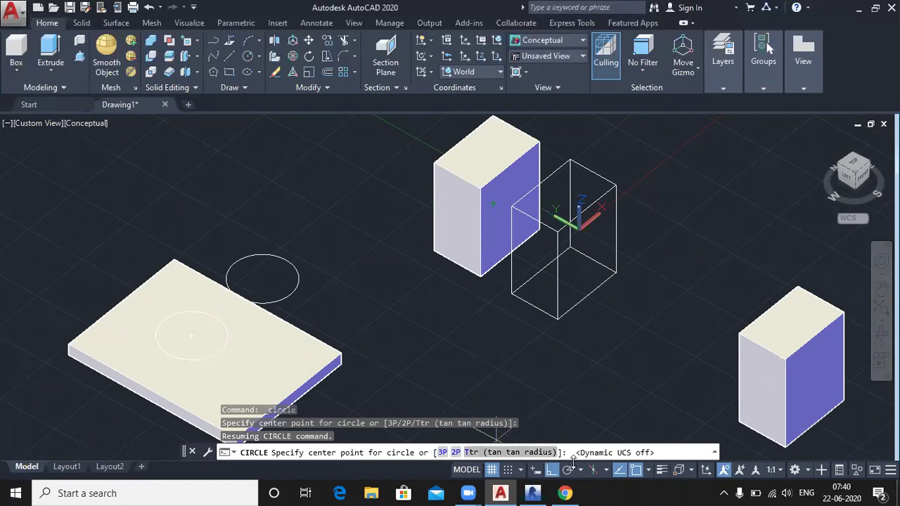
pyautogui.click(707, 470)
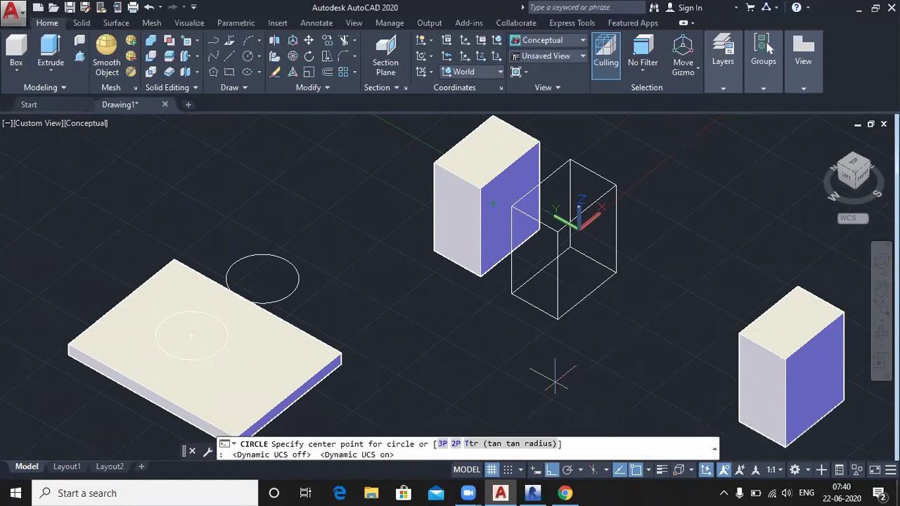
pyautogui.scroll(-2, 501, 311)
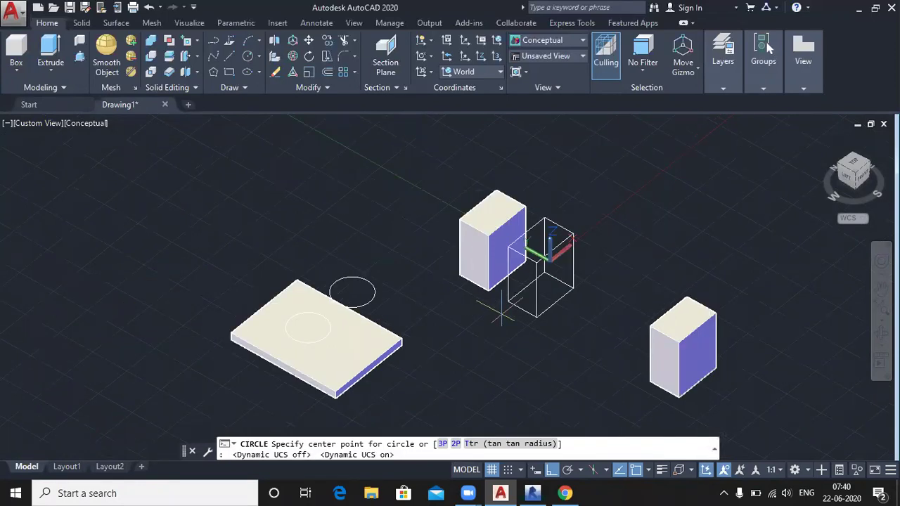
pyautogui.rightClick(267, 185)
pyautogui.click(278, 192)
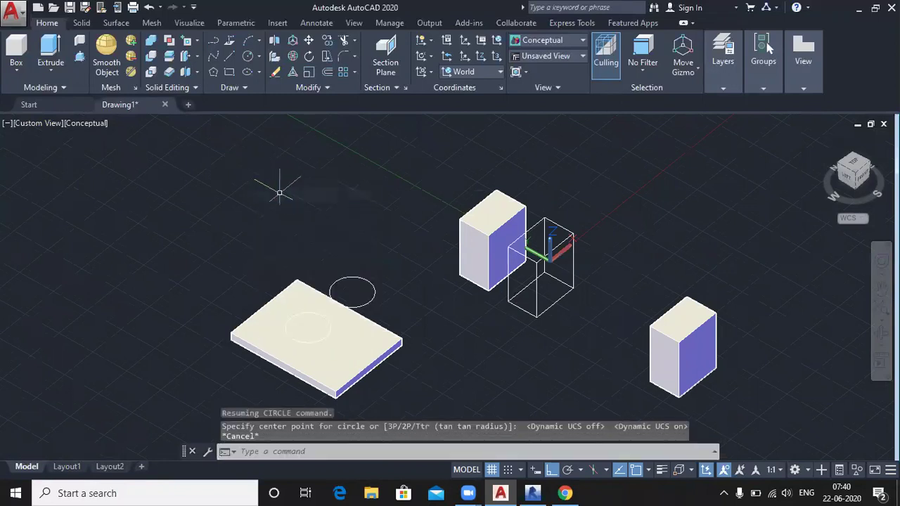
# Step: Color the four outer edges of the slab's top face red with Color Edges, using index color 10
pyautogui.click(198, 42)
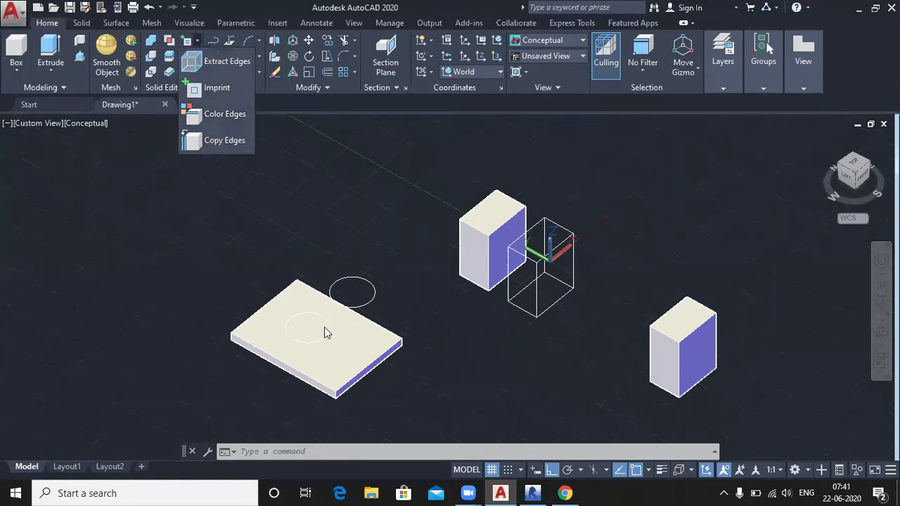
pyautogui.scroll(3, 349, 371)
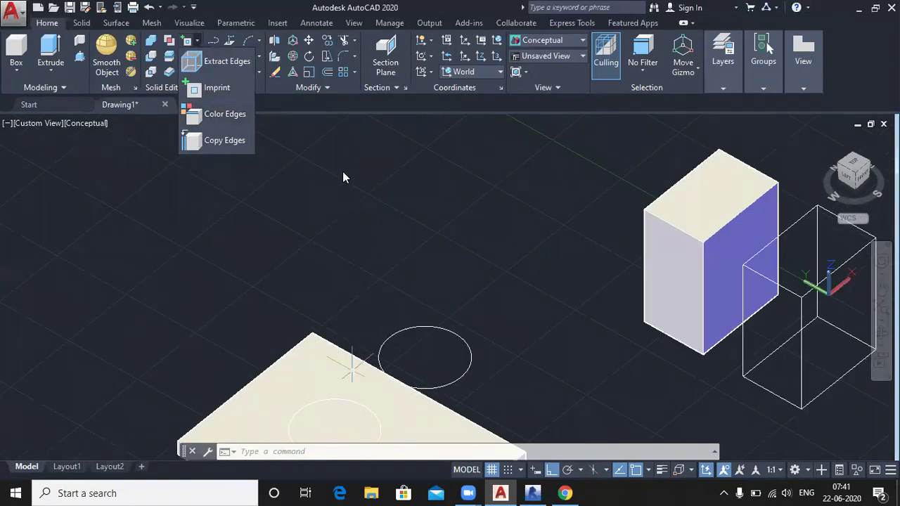
pyautogui.scroll(2, 340, 173)
pyautogui.scroll(-5, 406, 323)
pyautogui.scroll(2, 406, 323)
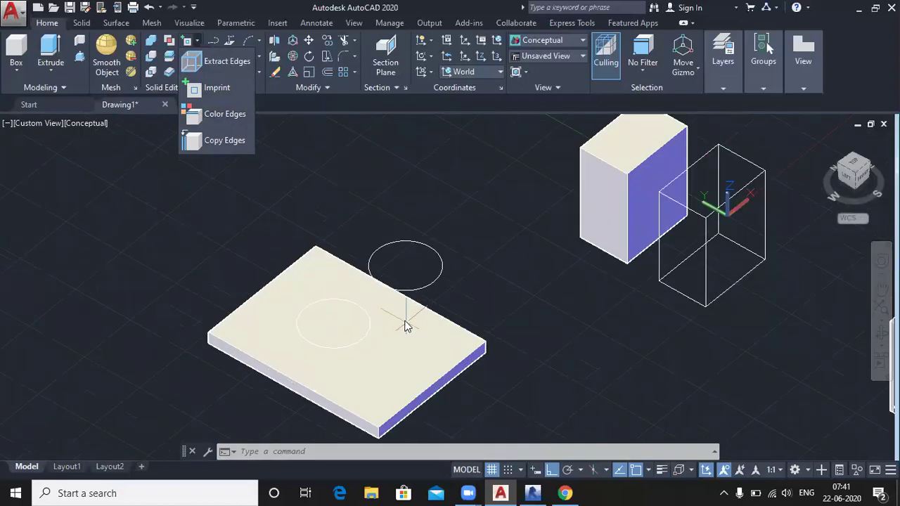
pyautogui.click(219, 116)
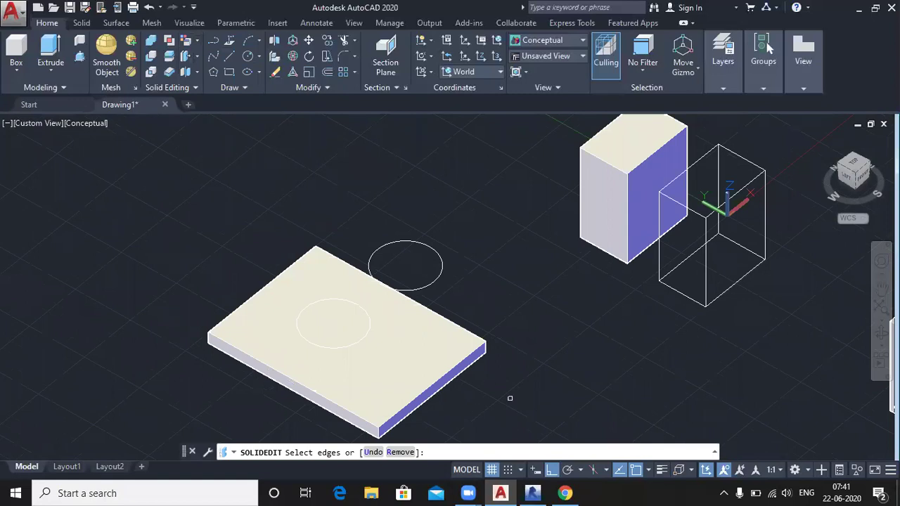
pyautogui.moveTo(508, 395); pyautogui.dragTo(488, 354, button='middle')
pyautogui.scroll(6, 403, 352)
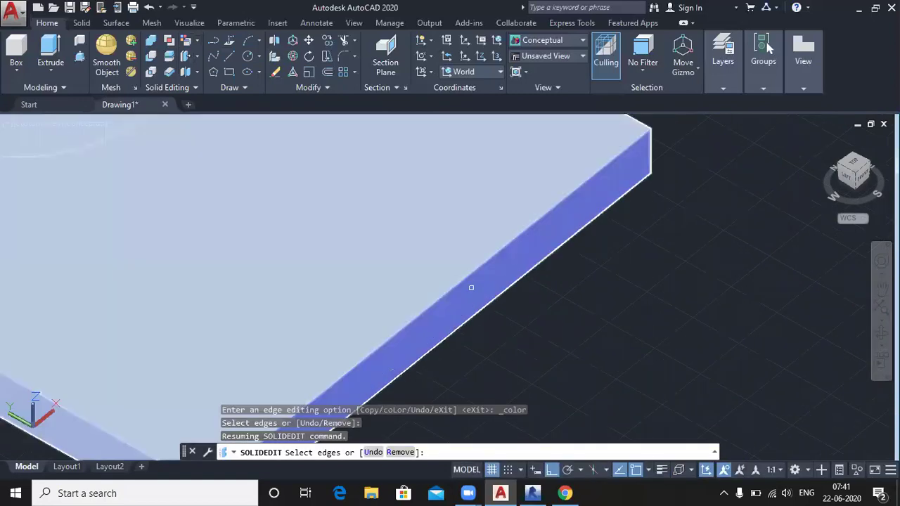
pyautogui.click(432, 304)
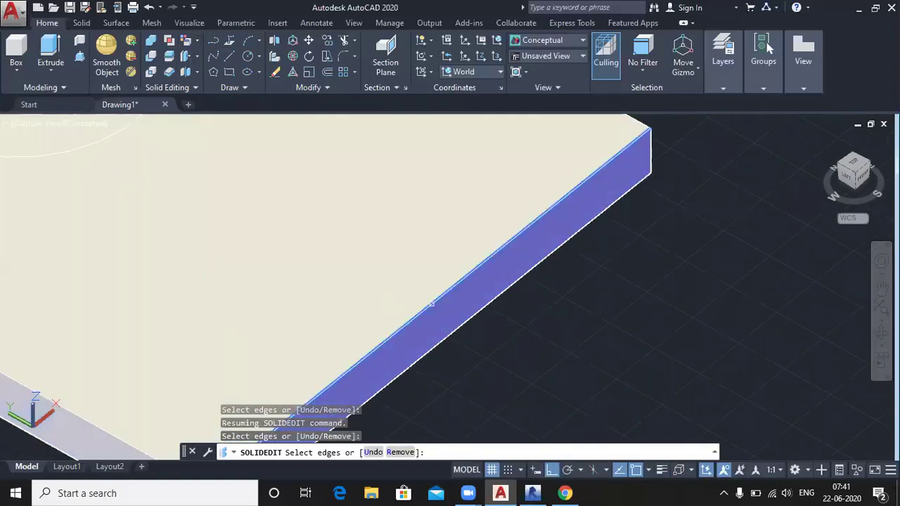
pyautogui.scroll(-2, 432, 304)
pyautogui.scroll(-2, 432, 304)
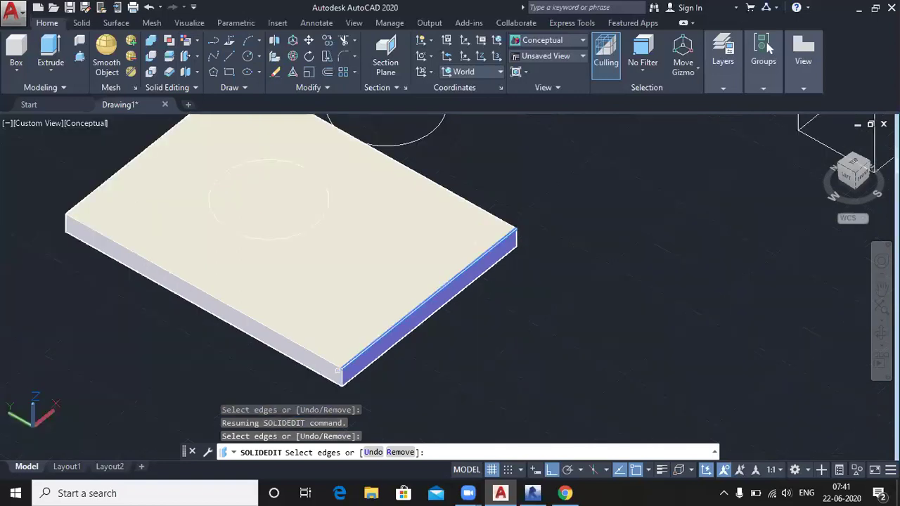
pyautogui.click(291, 340)
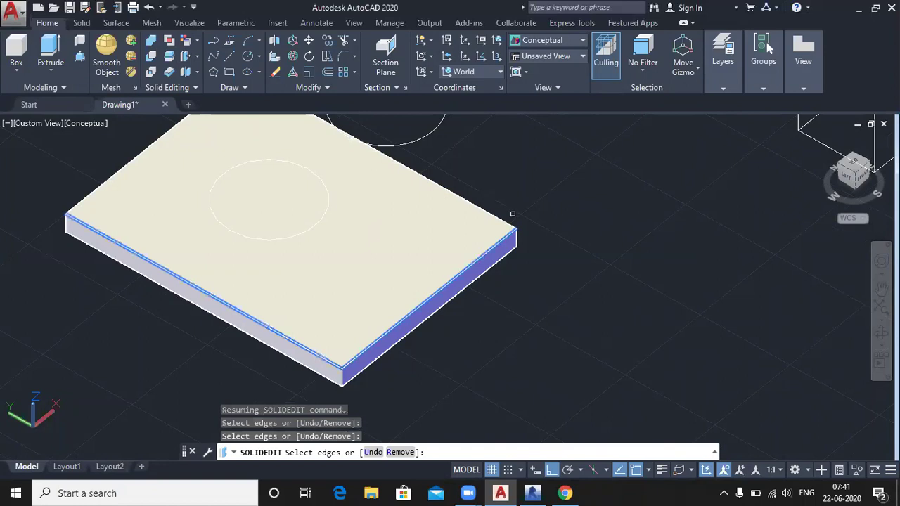
pyautogui.click(490, 212)
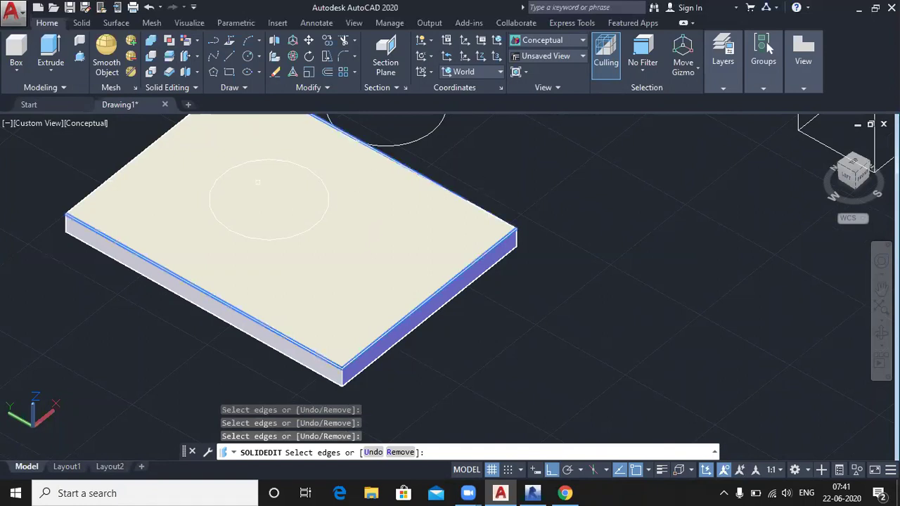
pyautogui.click(120, 169)
pyautogui.press('Return')
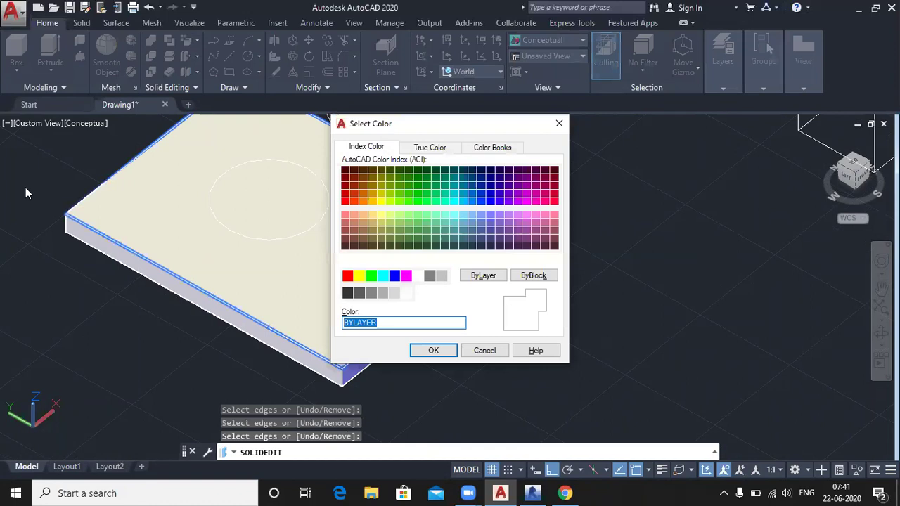
pyautogui.click(348, 202)
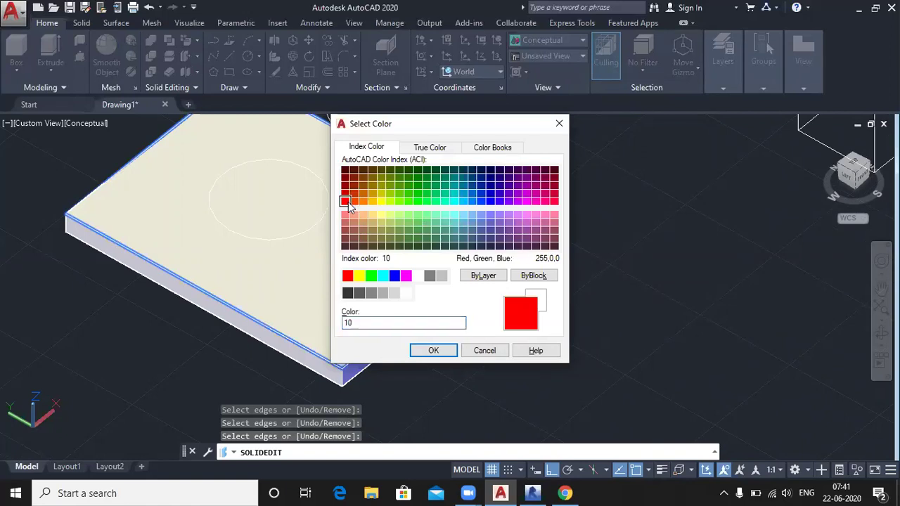
pyautogui.click(434, 350)
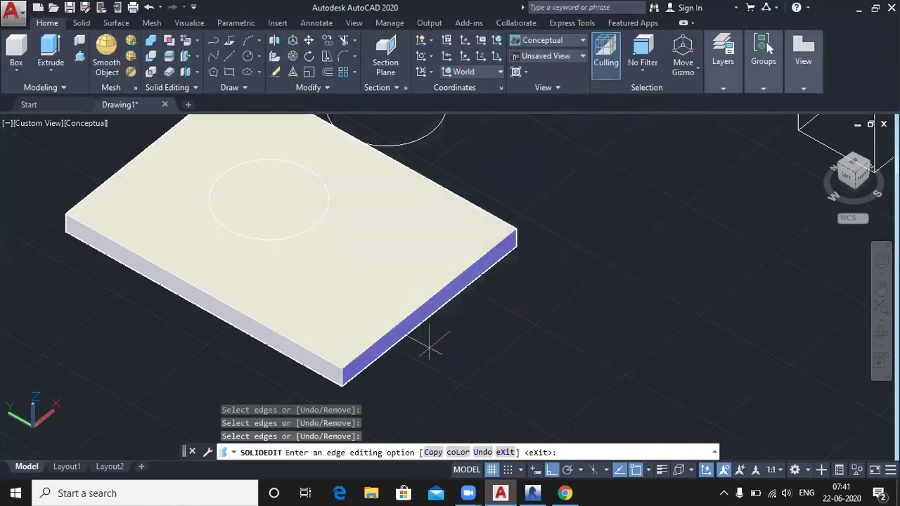
pyautogui.press('Return')
pyautogui.press('Return')
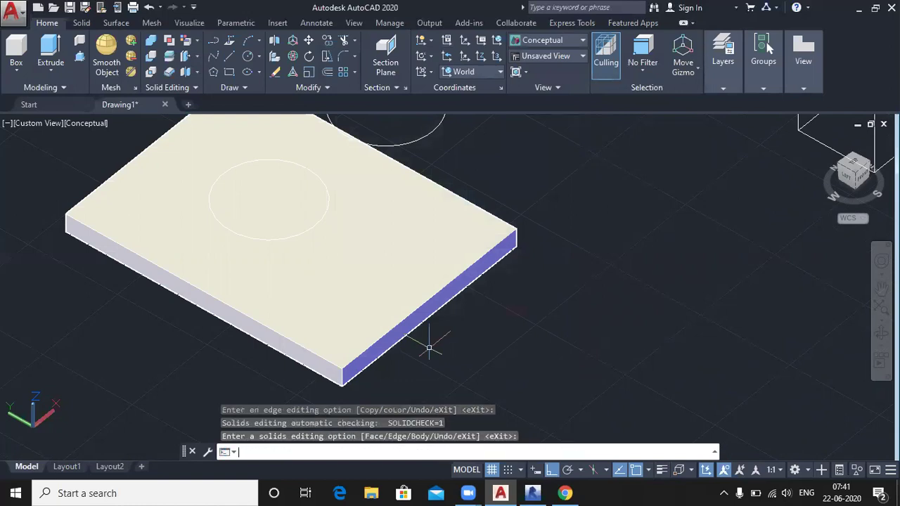
pyautogui.scroll(2, 331, 313)
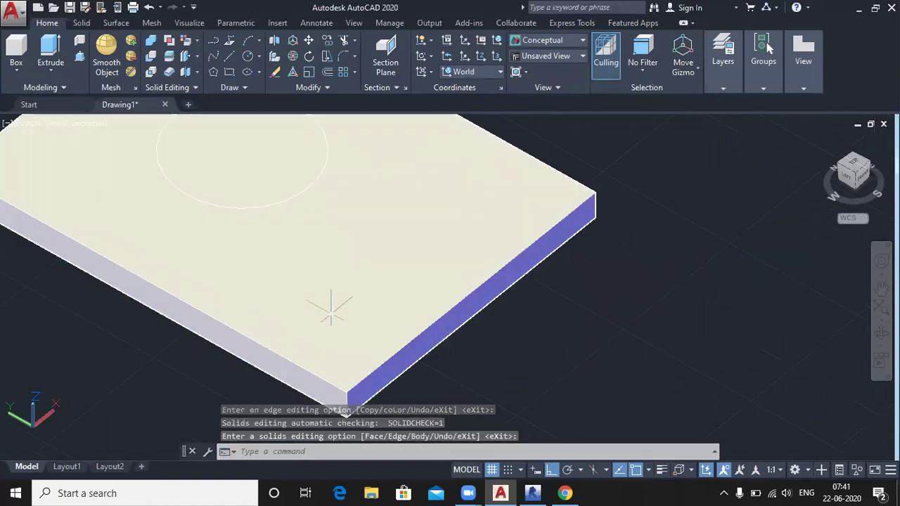
pyautogui.scroll(-2, 330, 309)
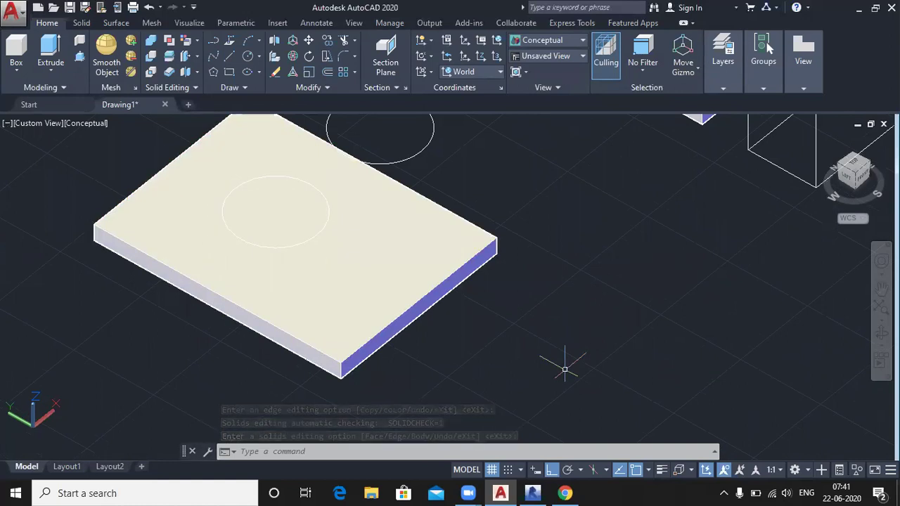
pyautogui.moveTo(390, 293)
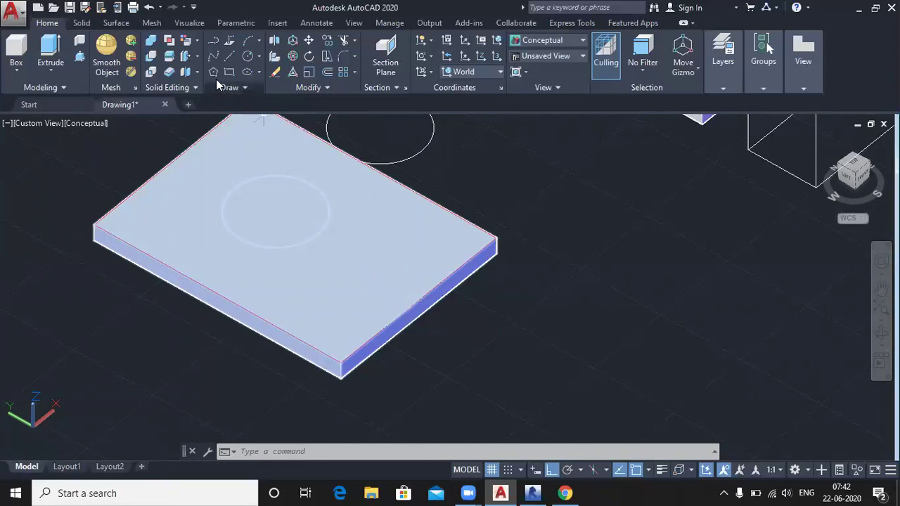
pyautogui.click(198, 57)
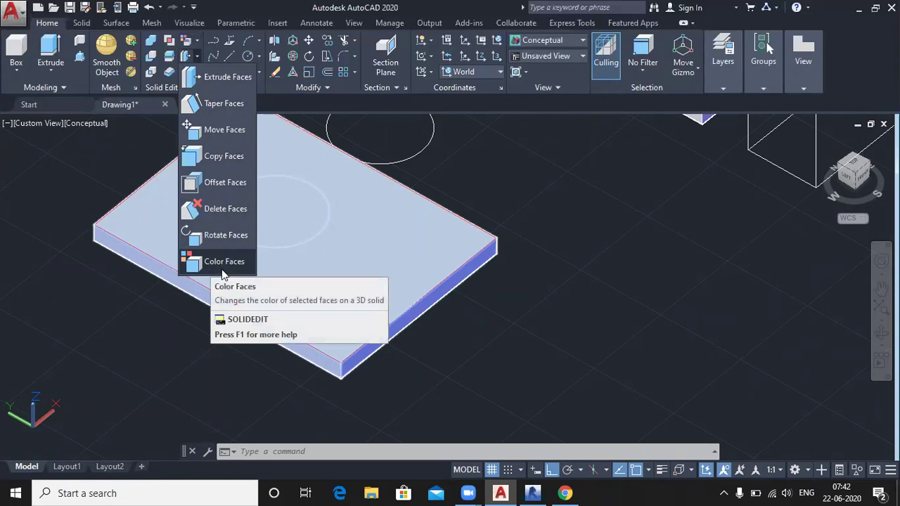
pyautogui.press('Escape')
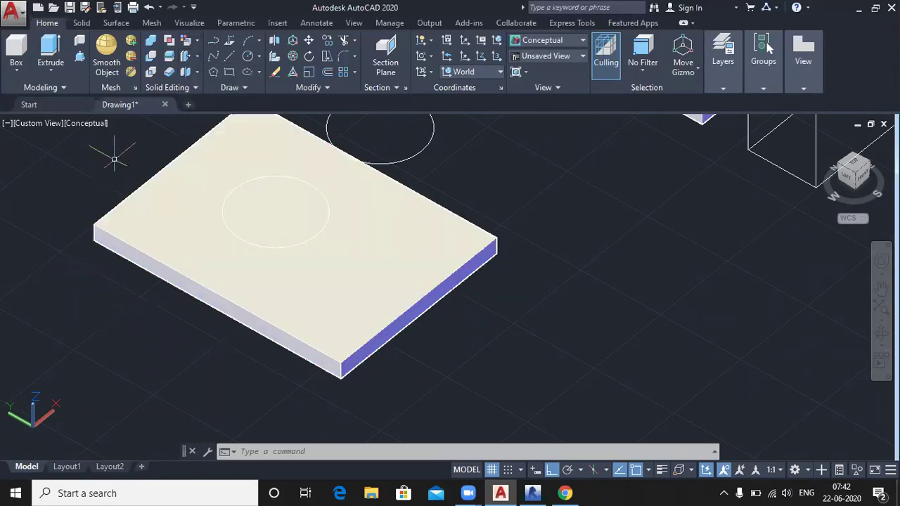
pyautogui.click(196, 41)
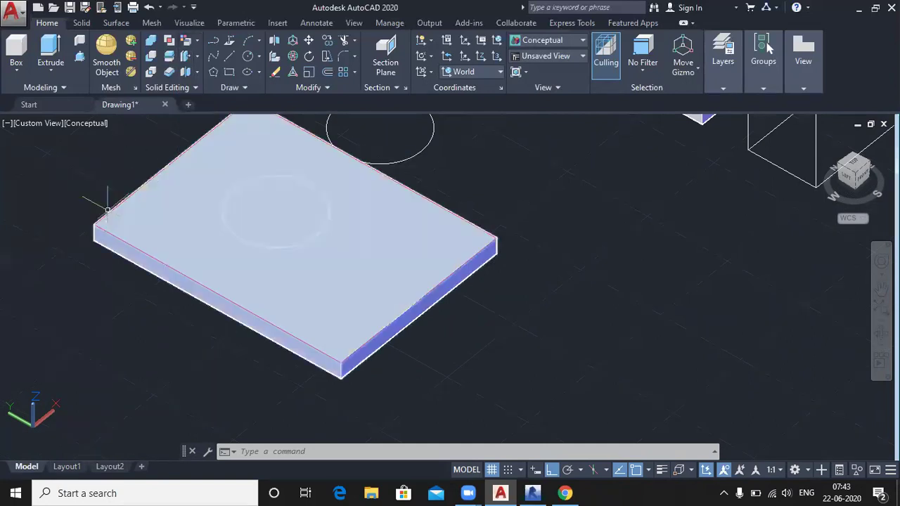
# Step: Start a box in the empty space beside the slab using the Length option, with a length of 1500
pyautogui.scroll(-2, 93, 174)
pyautogui.scroll(-2, 92, 174)
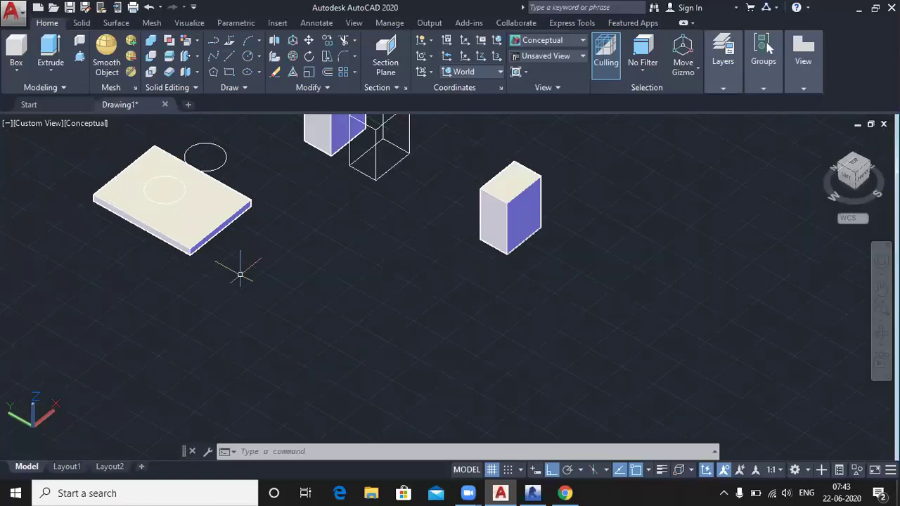
pyautogui.moveTo(240, 275); pyautogui.dragTo(467, 294, button='middle')
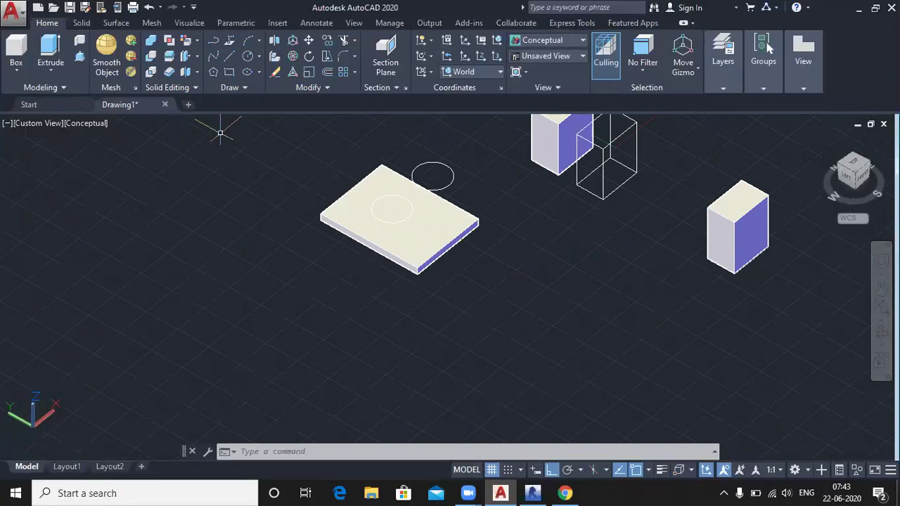
pyautogui.click(18, 70)
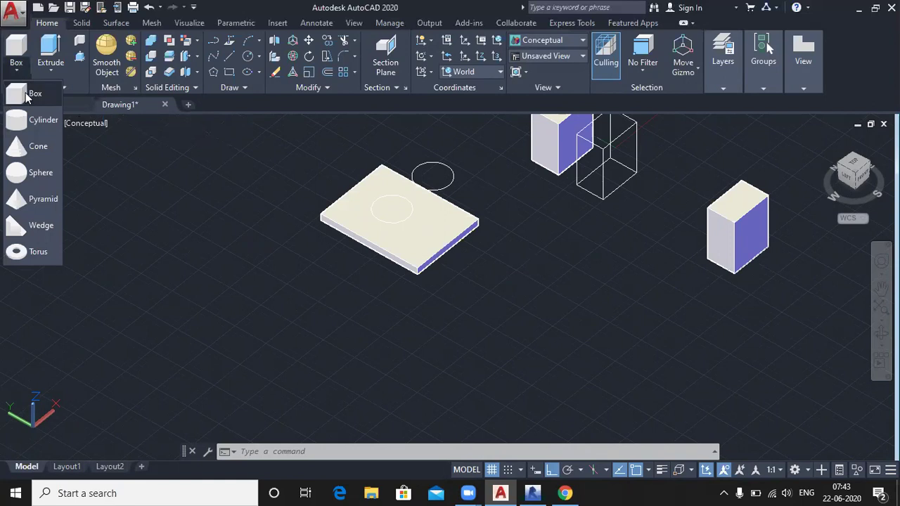
pyautogui.click(28, 94)
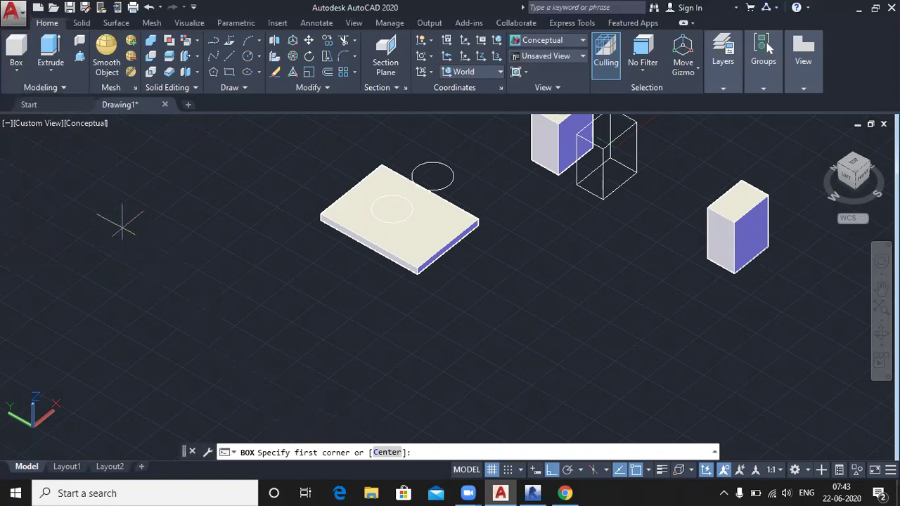
pyautogui.click(87, 225)
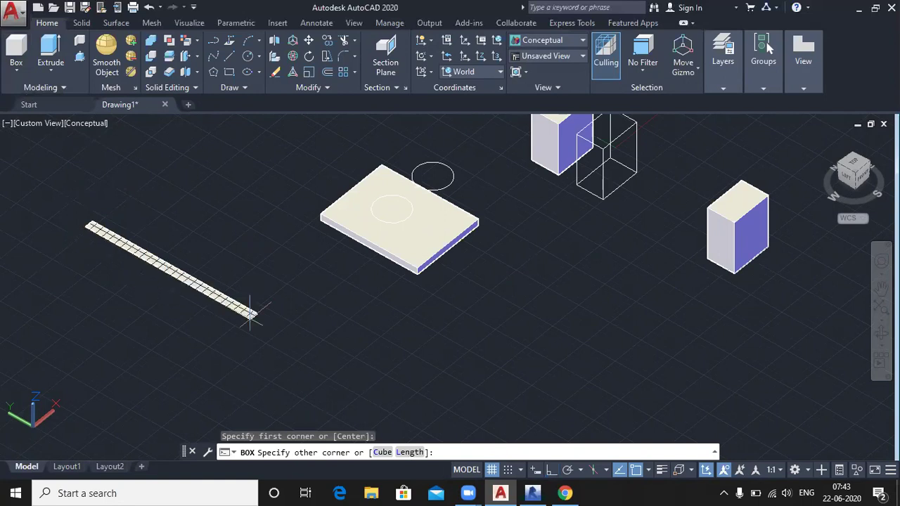
pyautogui.click(410, 452)
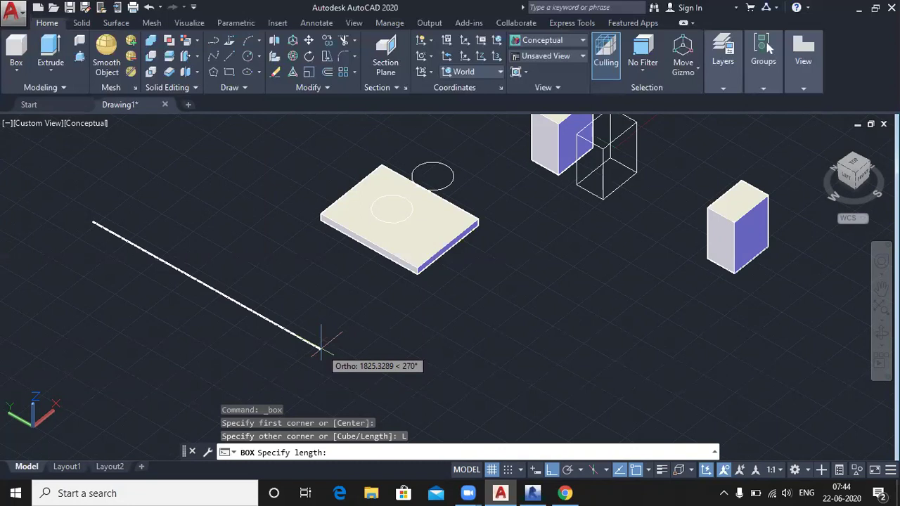
pyautogui.write('1500')
pyautogui.press('Return')
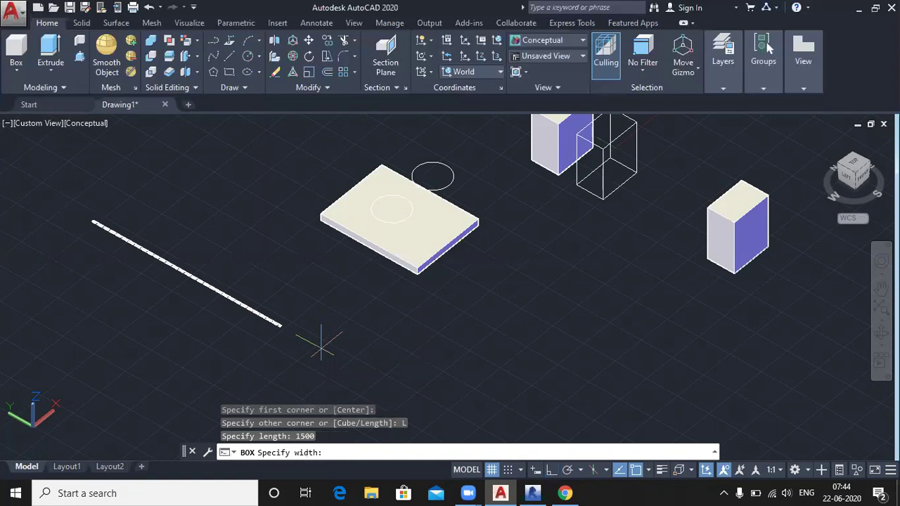
# Step: Give the new box a width of 250 and a height of 160
pyautogui.press('Return')
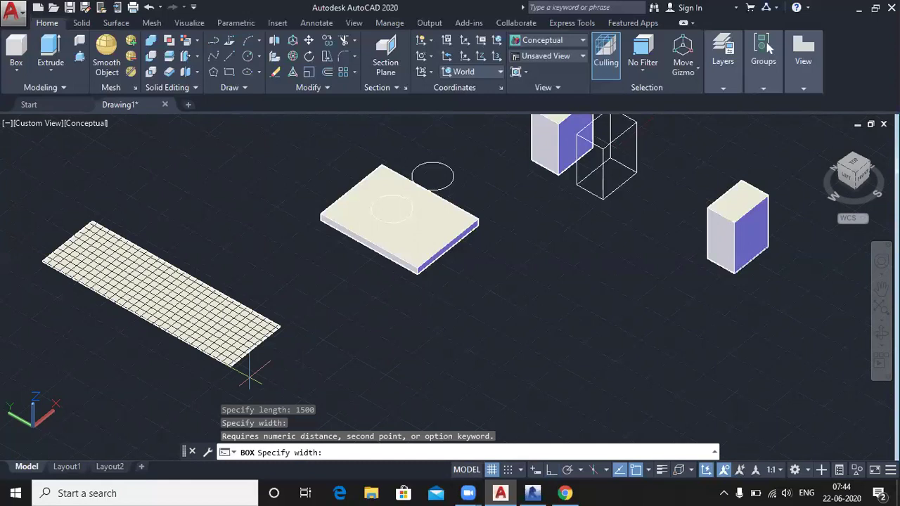
pyautogui.write('250')
pyautogui.press('Return')
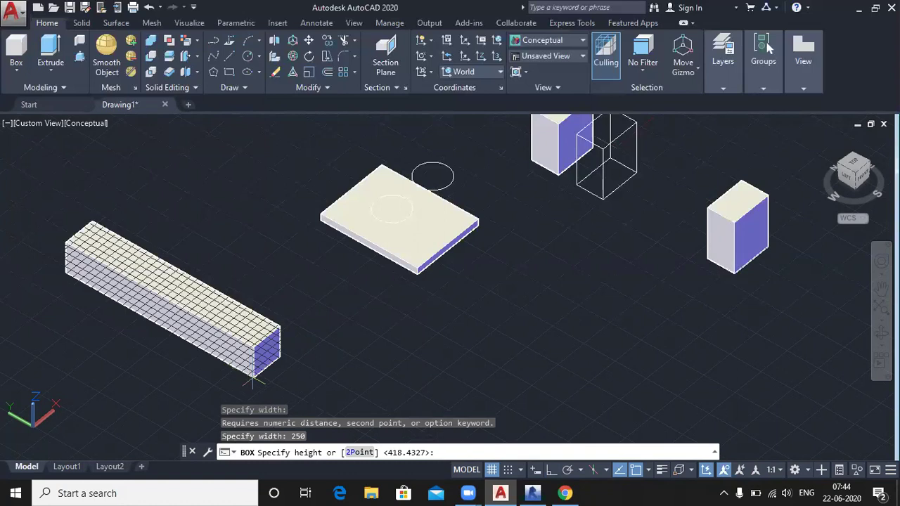
pyautogui.scroll(2, 244, 309)
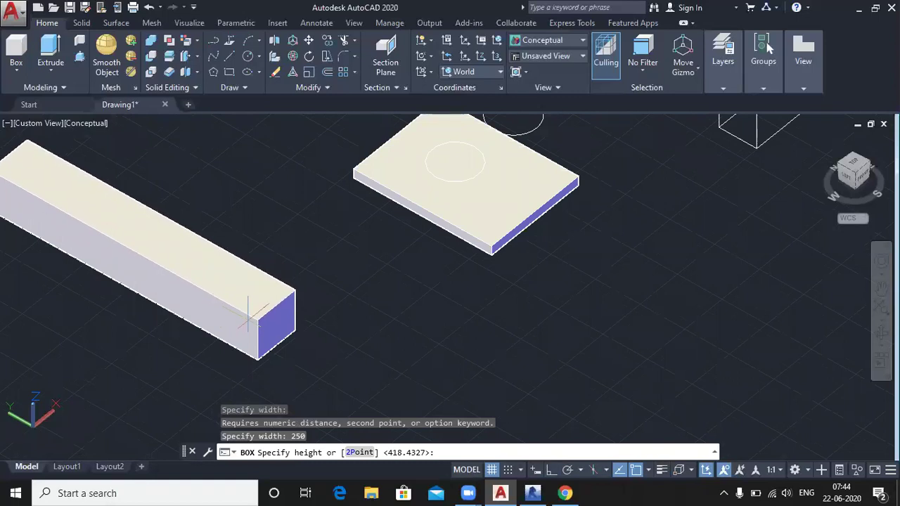
pyautogui.moveTo(247, 310); pyautogui.dragTo(346, 307, button='middle')
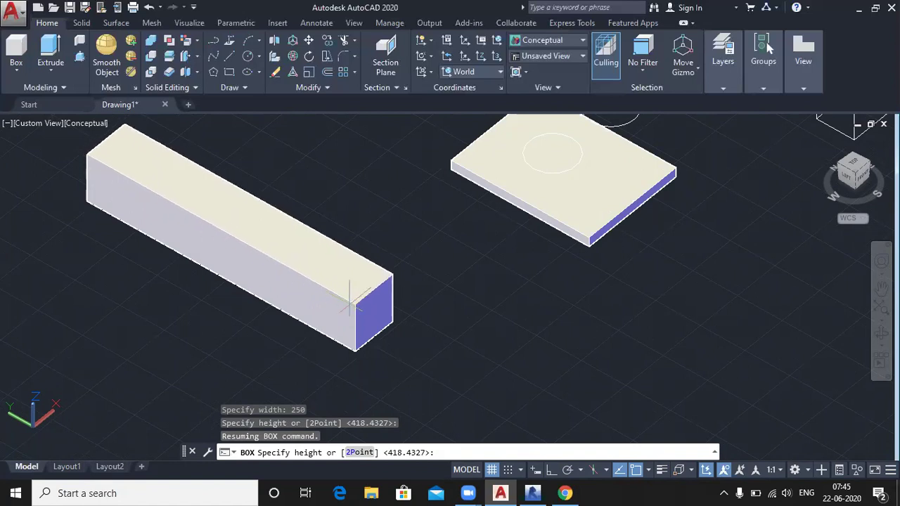
pyautogui.write('160')
pyautogui.press('Return')
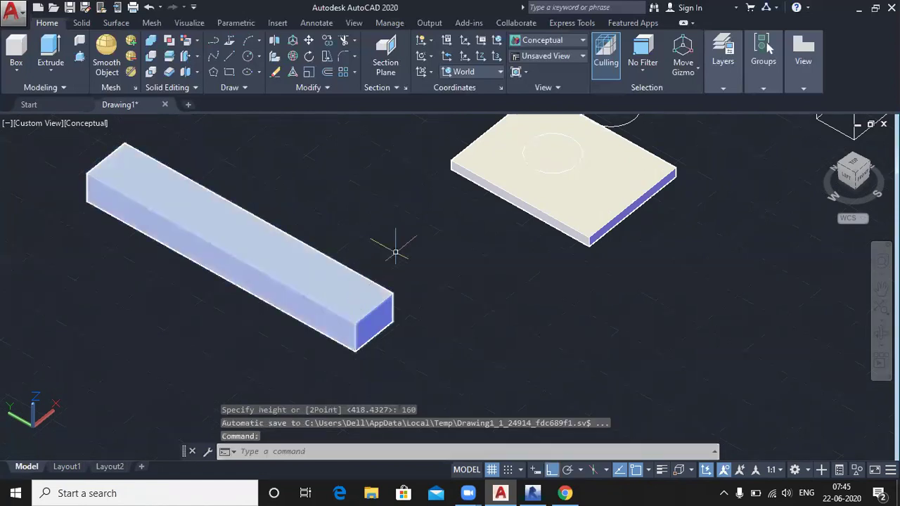
# Step: Copy the upper edge of the long box's near end face 300 units along the top face with Copy Edges
pyautogui.scroll(2, 436, 309)
pyautogui.scroll(-3, 457, 327)
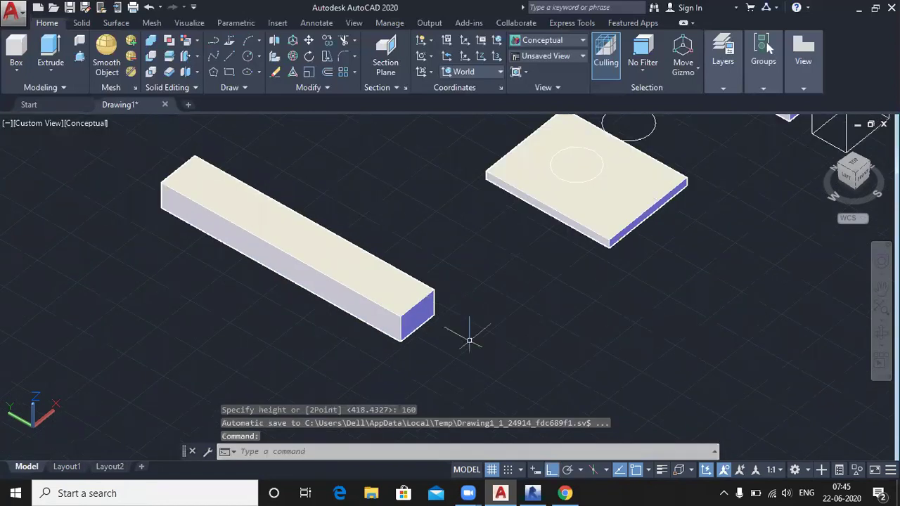
pyautogui.moveTo(469, 340); pyautogui.dragTo(497, 393, button='middle')
pyautogui.scroll(2, 441, 348)
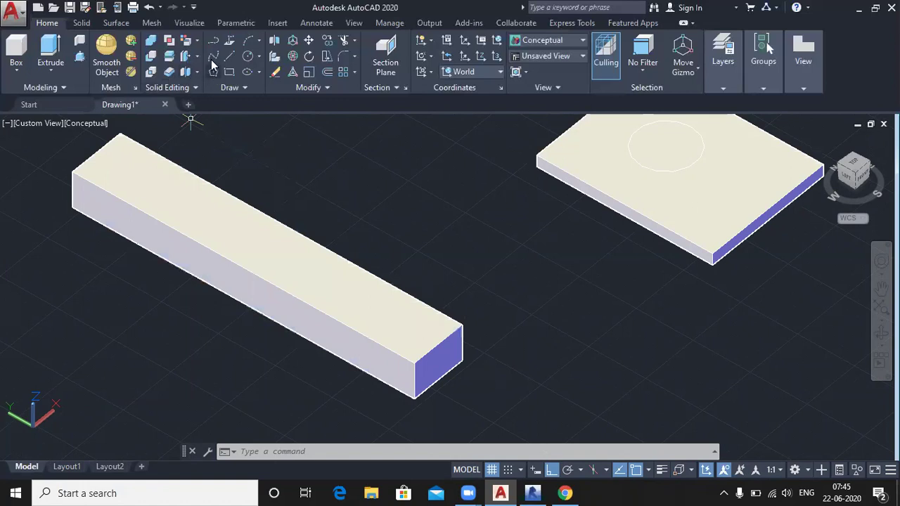
pyautogui.click(195, 39)
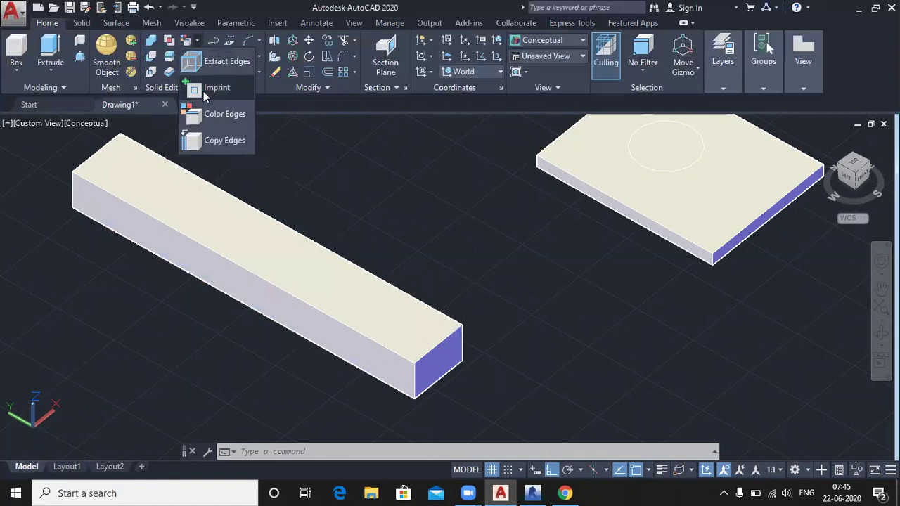
pyautogui.click(217, 140)
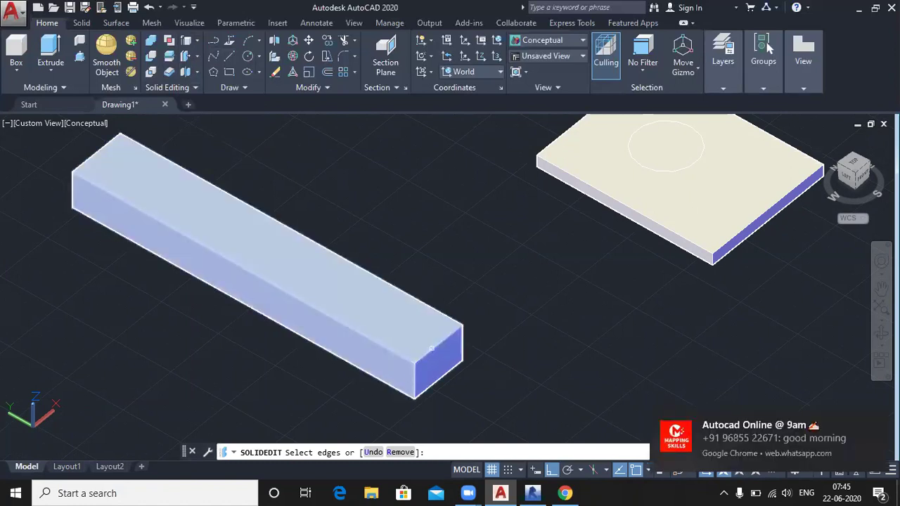
pyautogui.click(432, 347)
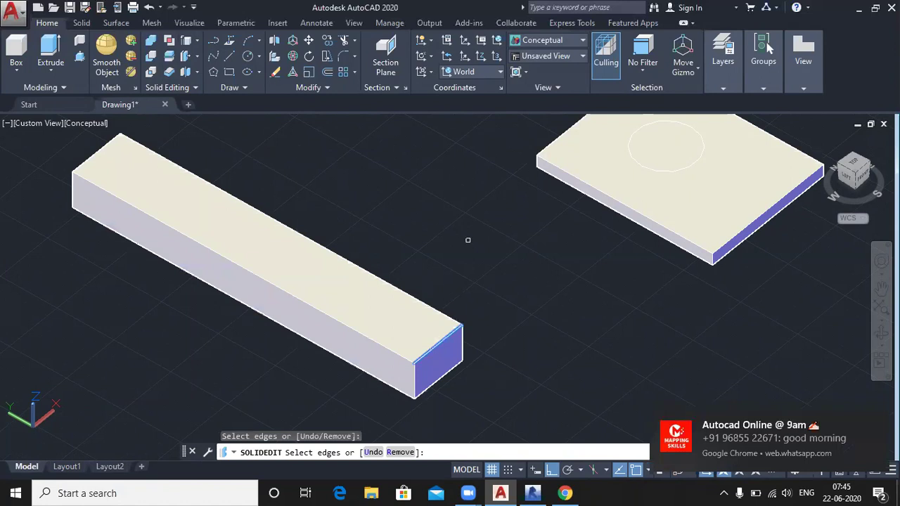
pyautogui.press('Return')
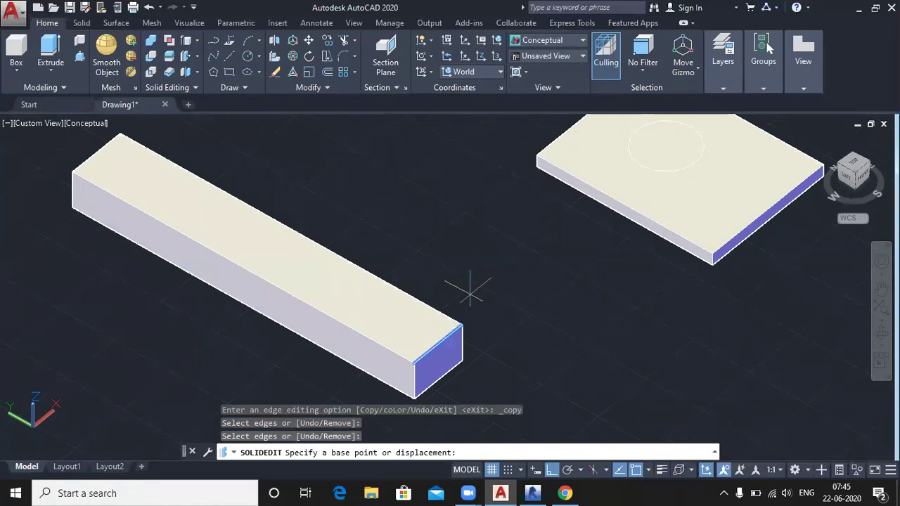
pyautogui.click(437, 345)
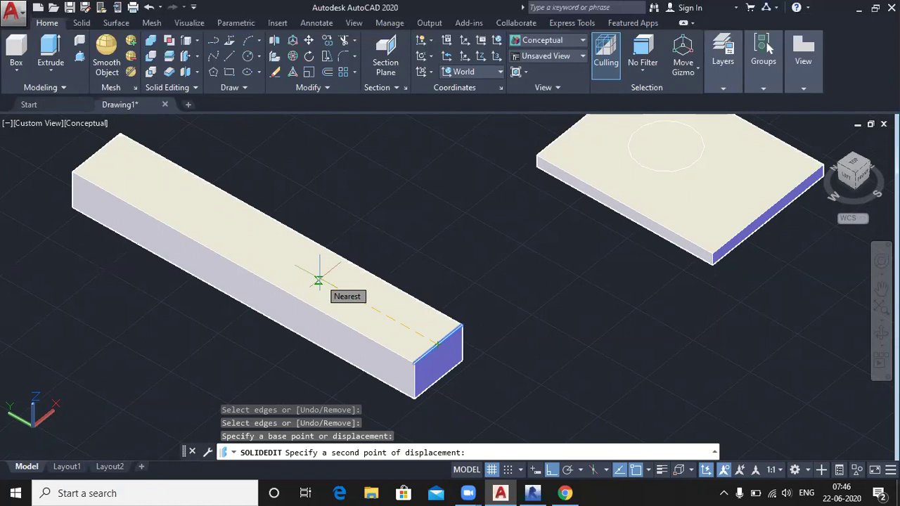
pyautogui.write('300')
pyautogui.press('Return')
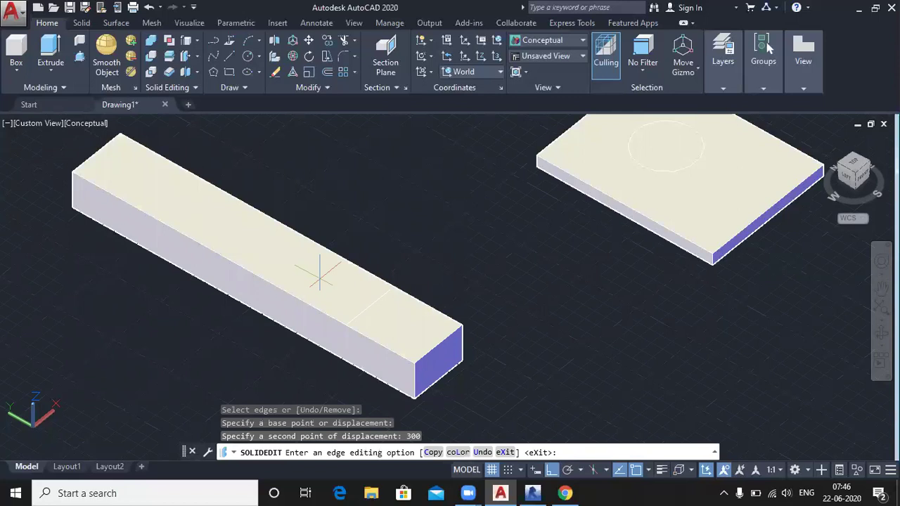
pyautogui.press('Return')
pyautogui.press('Return')
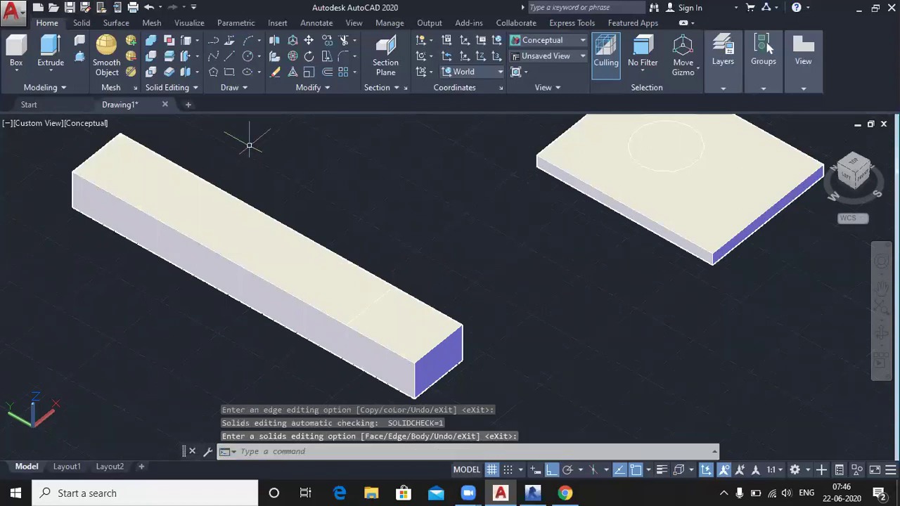
# Step: Copy the same end edge 600 units along the top face, using the edge's front corner as base point
pyautogui.scroll(2, 328, 298)
pyautogui.scroll(2, 361, 308)
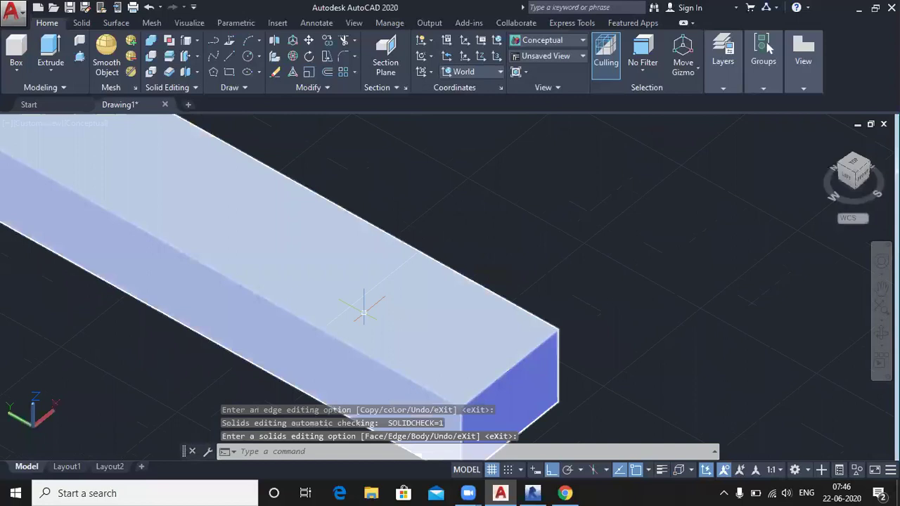
pyautogui.scroll(-2, 350, 301)
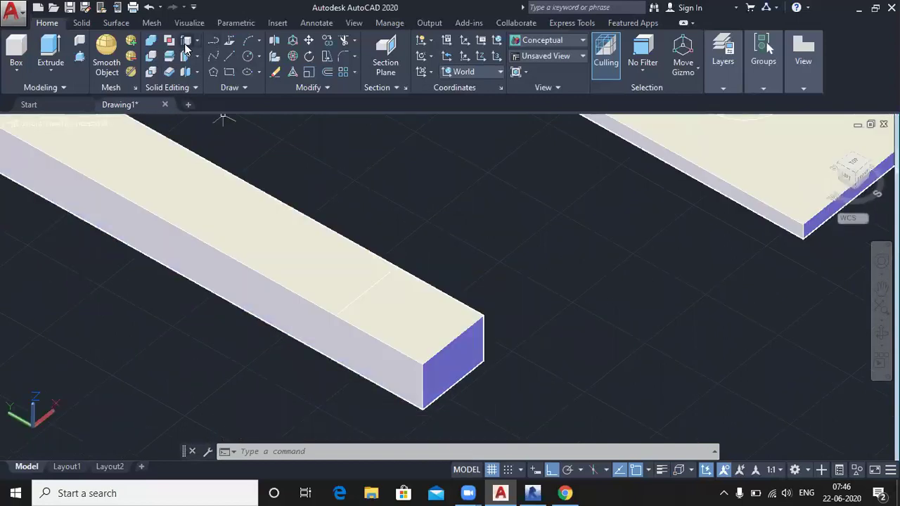
pyautogui.click(187, 42)
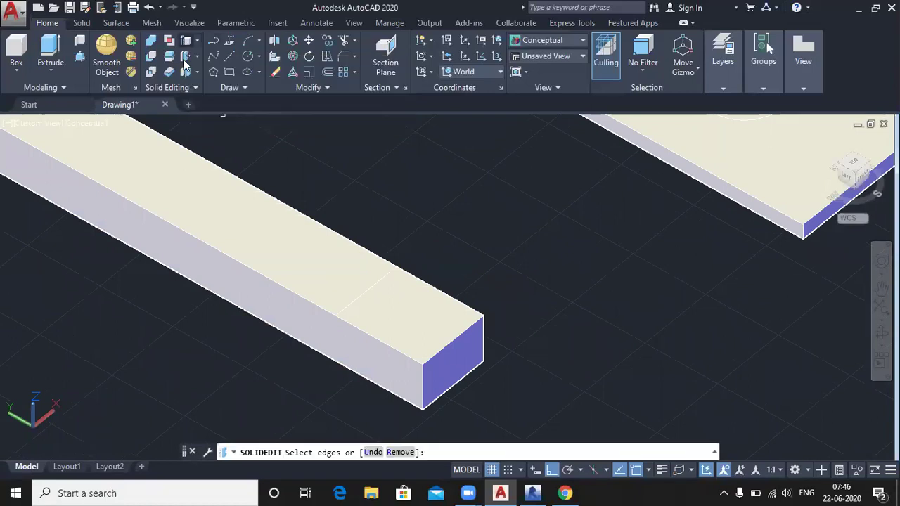
pyautogui.click(450, 342)
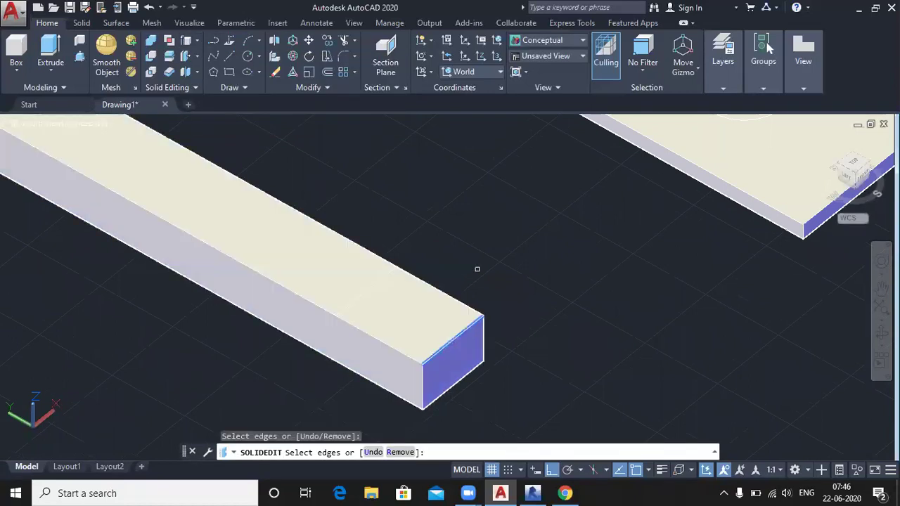
pyautogui.rightClick(477, 268)
pyautogui.click(496, 278)
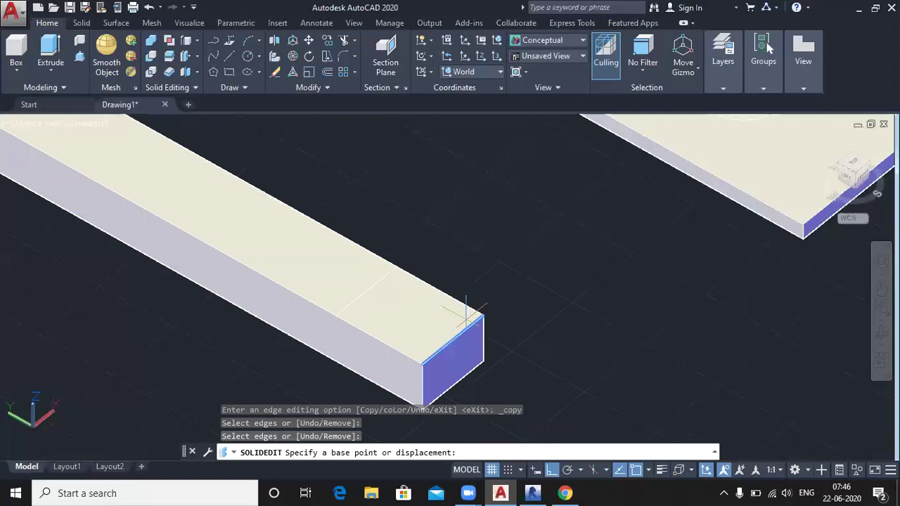
pyautogui.click(422, 364)
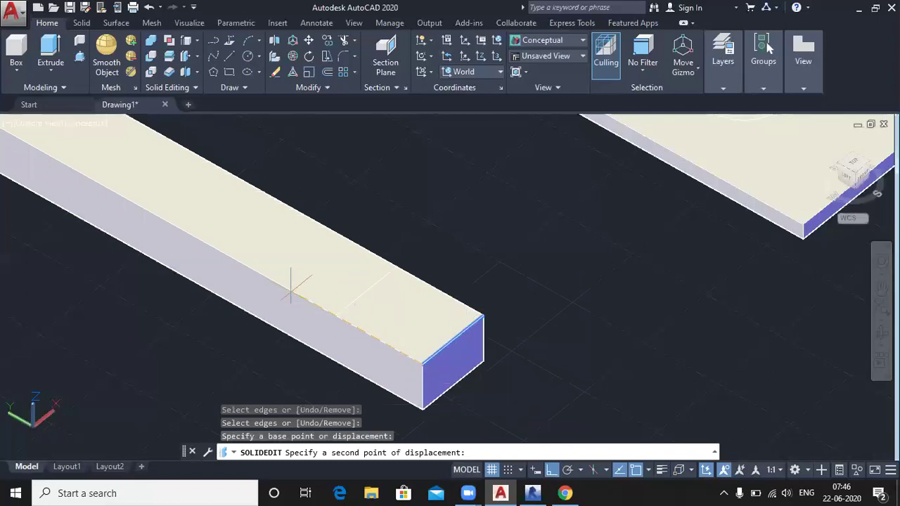
pyautogui.write('600')
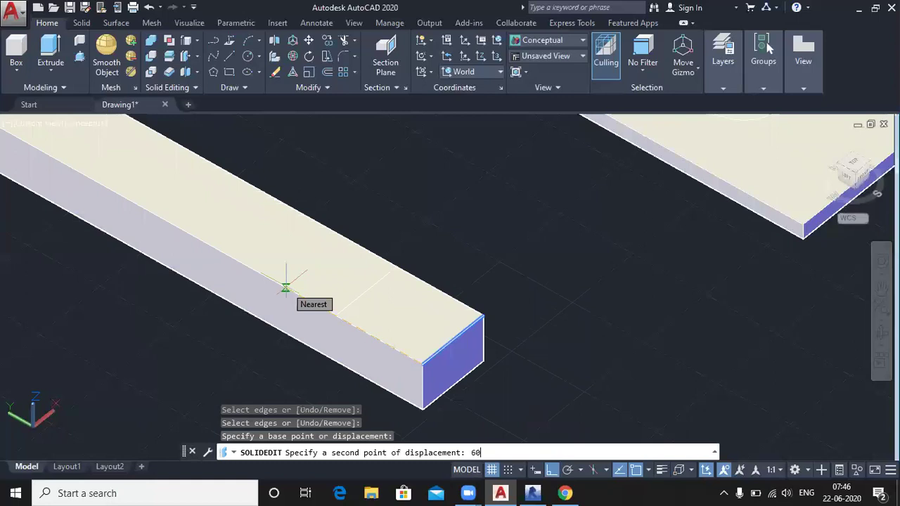
pyautogui.press('Return')
pyautogui.press('Return')
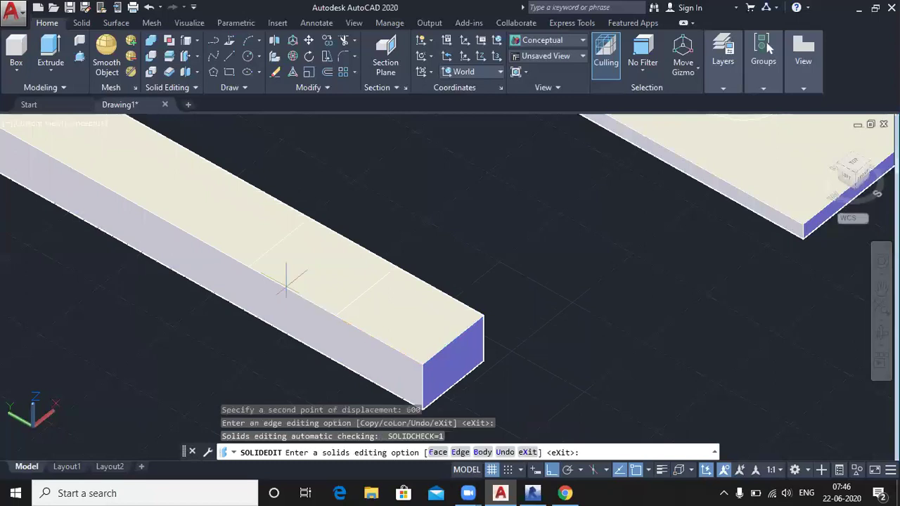
pyautogui.press('Return')
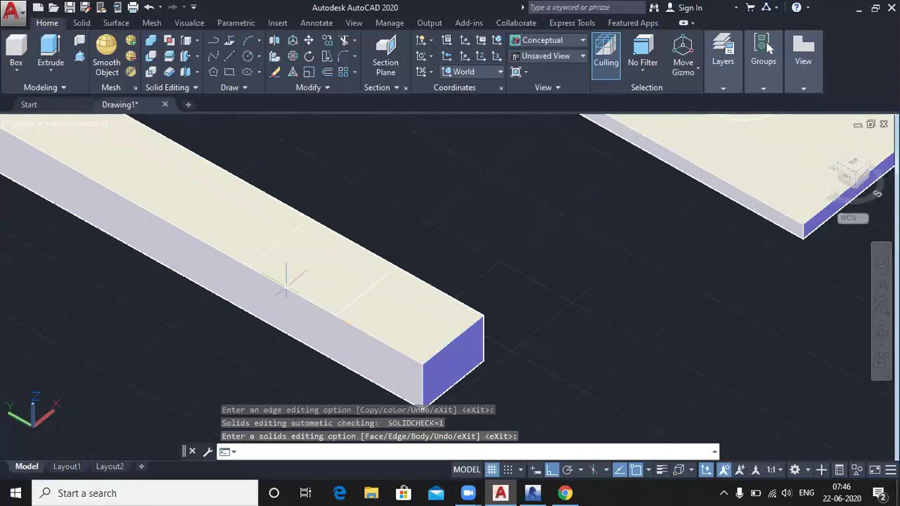
# Step: Copy the upper edge of the long box's near end 900 units along the top face, using the edge's midpoint as base point
pyautogui.click(188, 40)
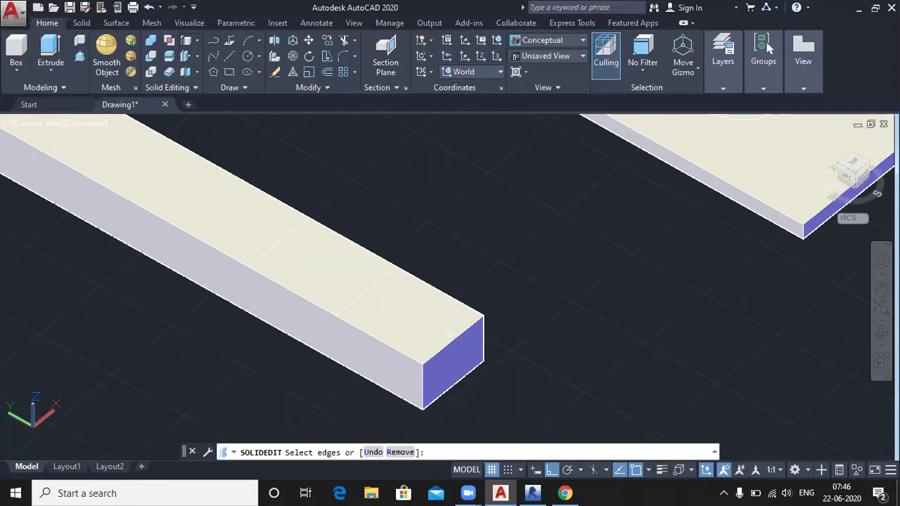
pyautogui.click(454, 342)
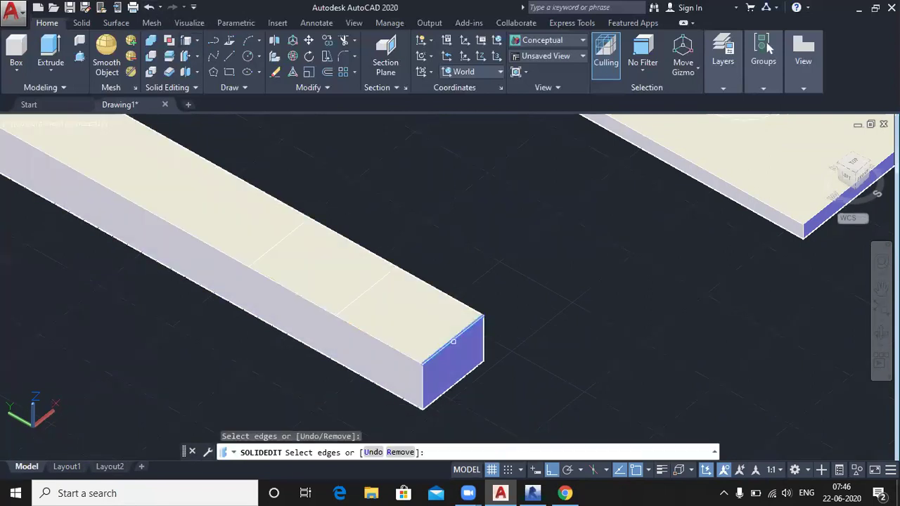
pyautogui.rightClick(484, 276)
pyautogui.click(515, 283)
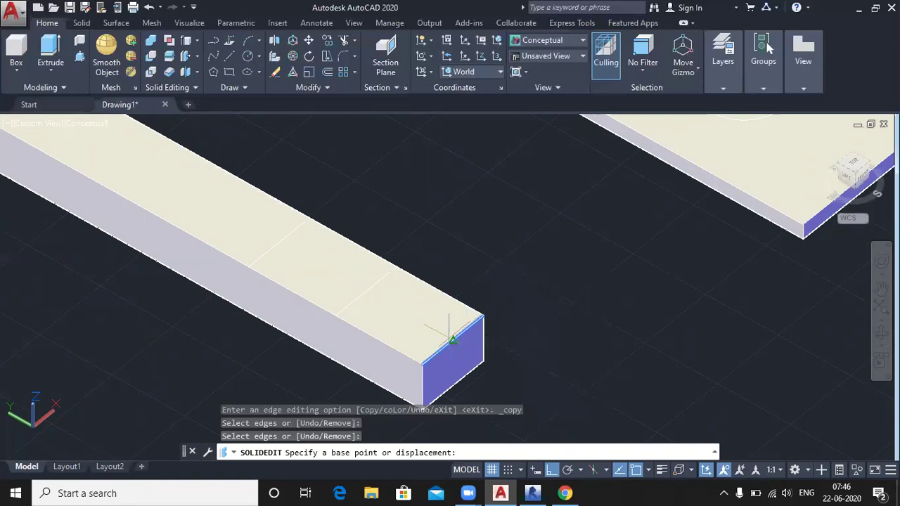
pyautogui.click(453, 340)
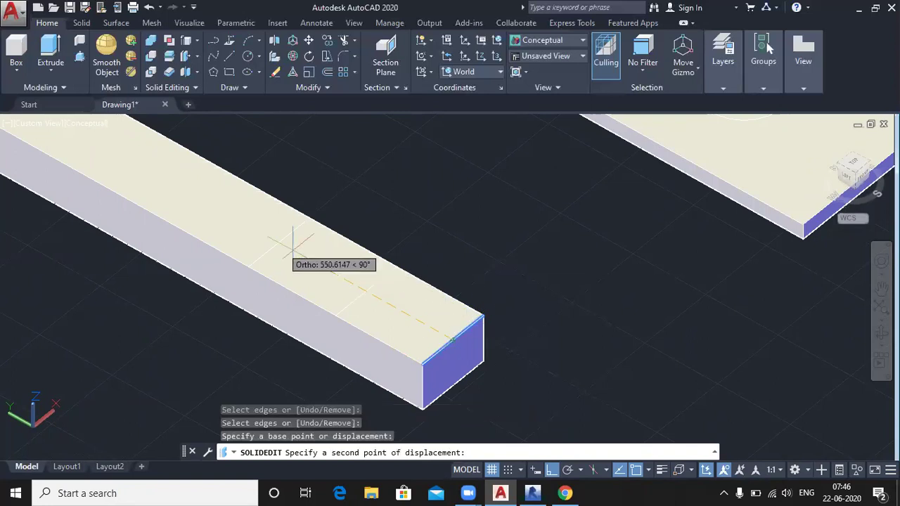
pyautogui.write('900')
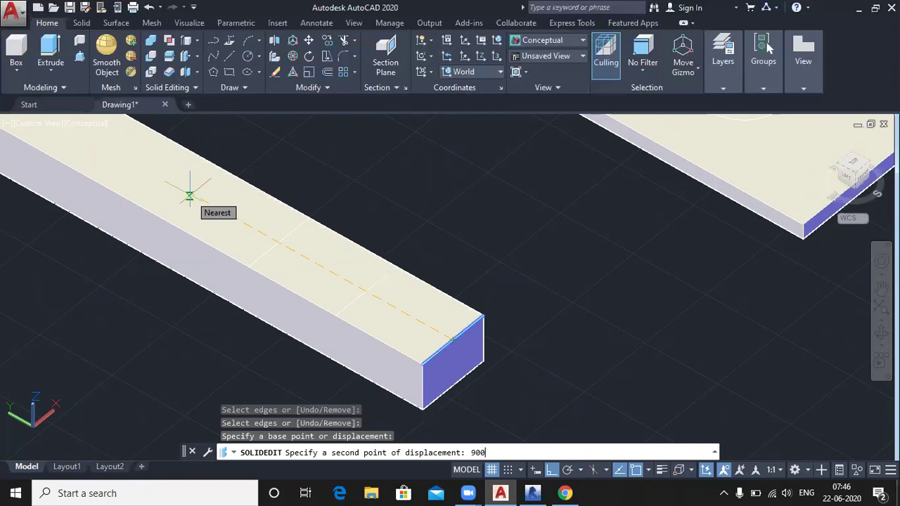
pyautogui.press('Return')
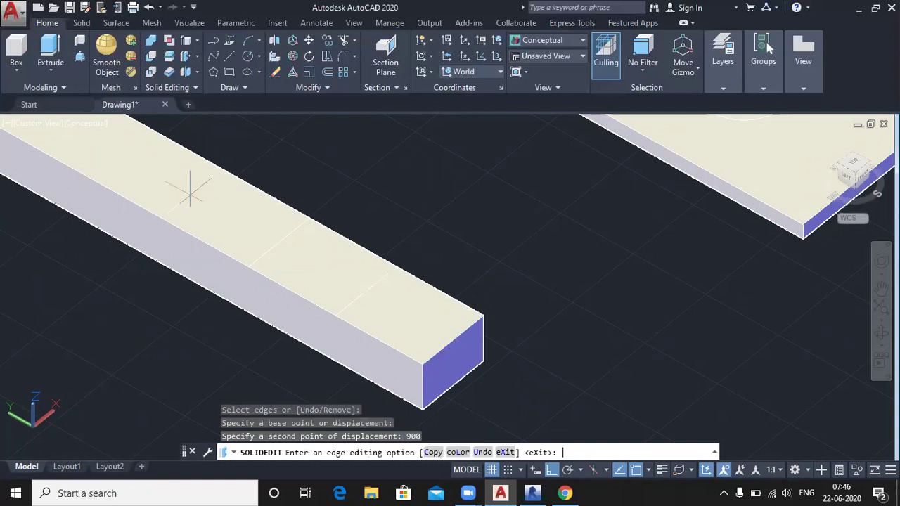
pyautogui.press('Return')
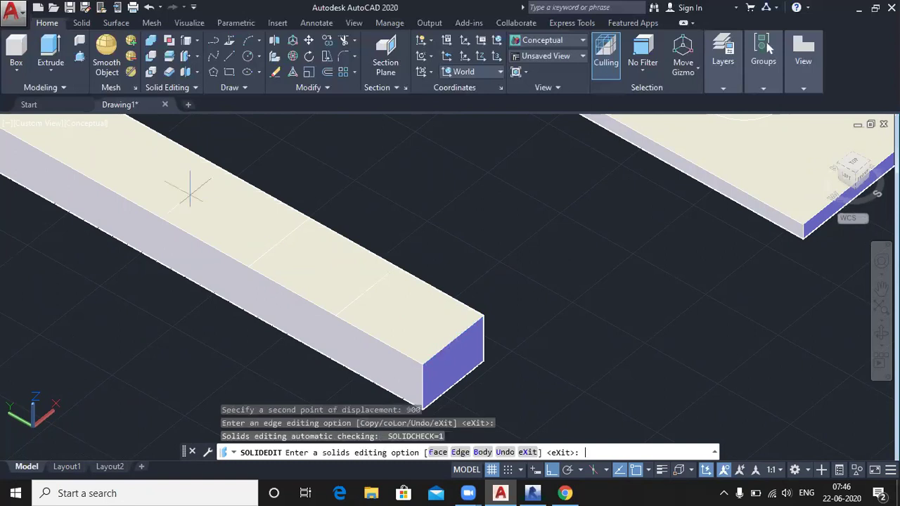
pyautogui.press('Return')
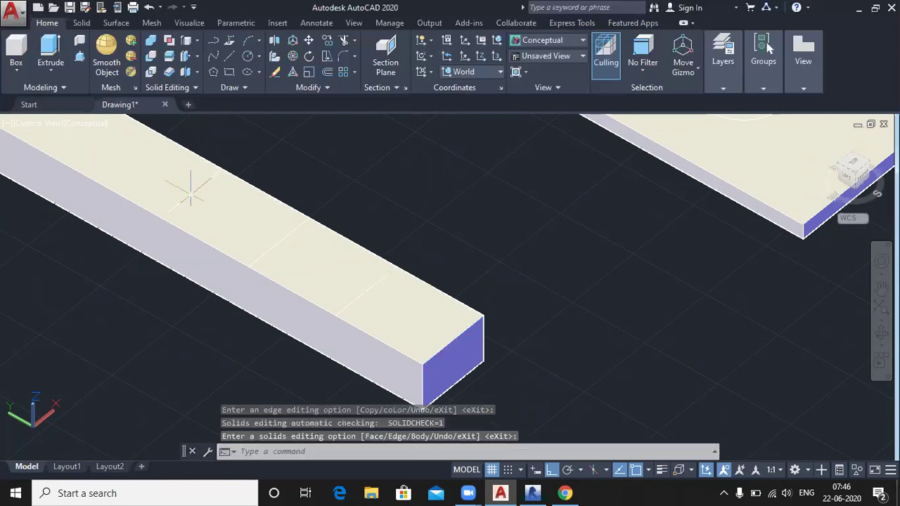
# Step: Copy the same end edge 1200 units along the top face, using the edge's back corner as base point
pyautogui.click(183, 40)
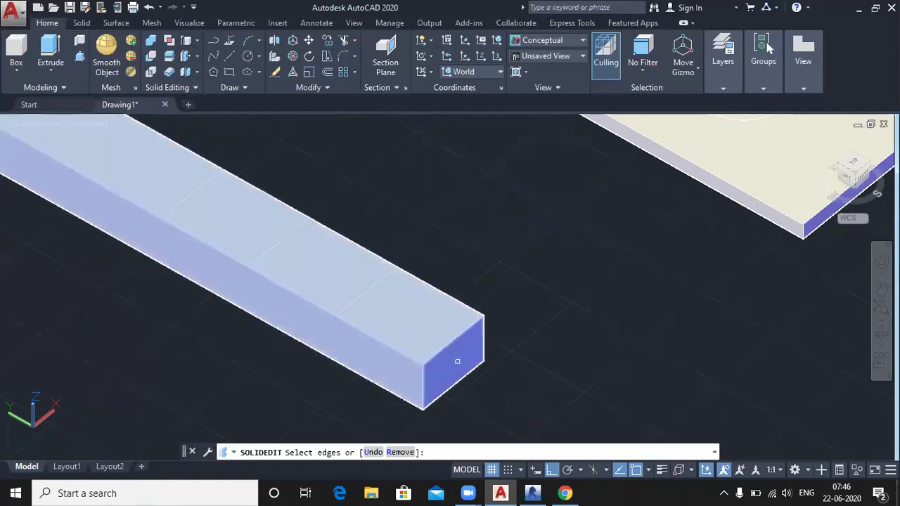
pyautogui.click(447, 345)
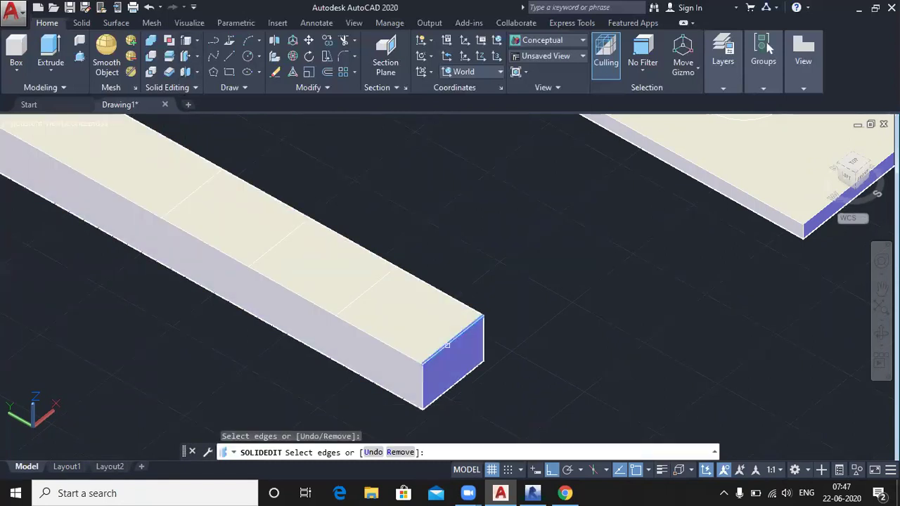
pyautogui.press('Return')
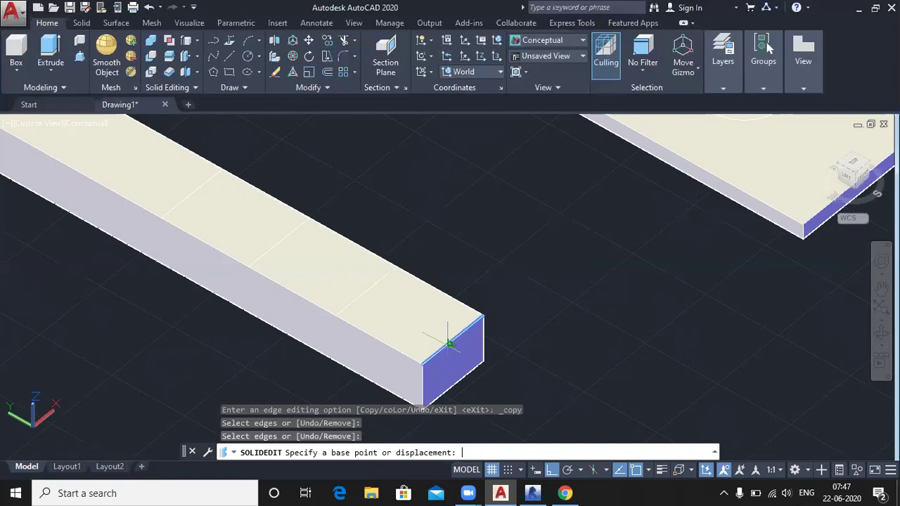
pyautogui.click(483, 316)
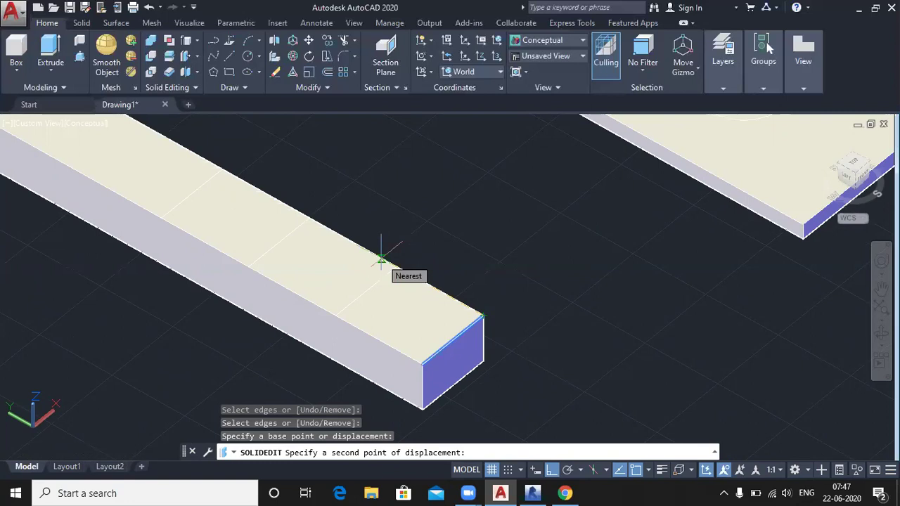
pyautogui.write('1200')
pyautogui.press('Return')
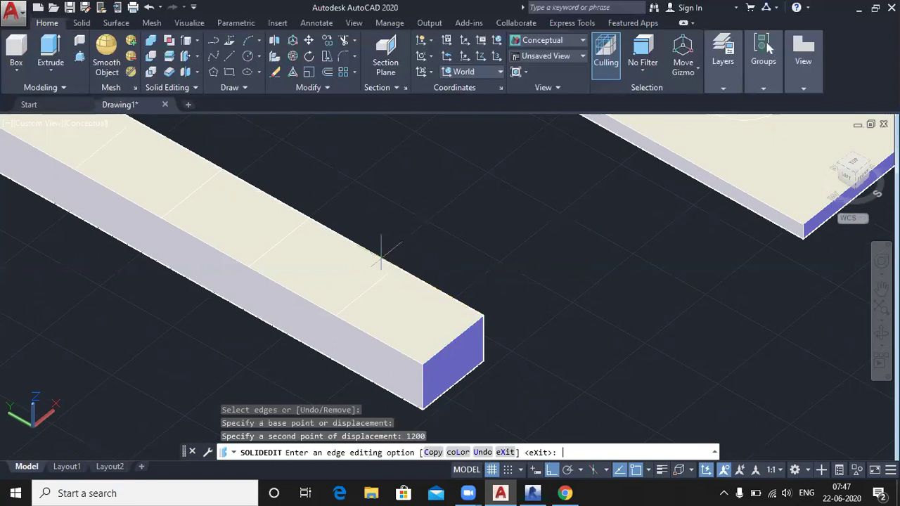
pyautogui.press('Return')
pyautogui.press('Return')
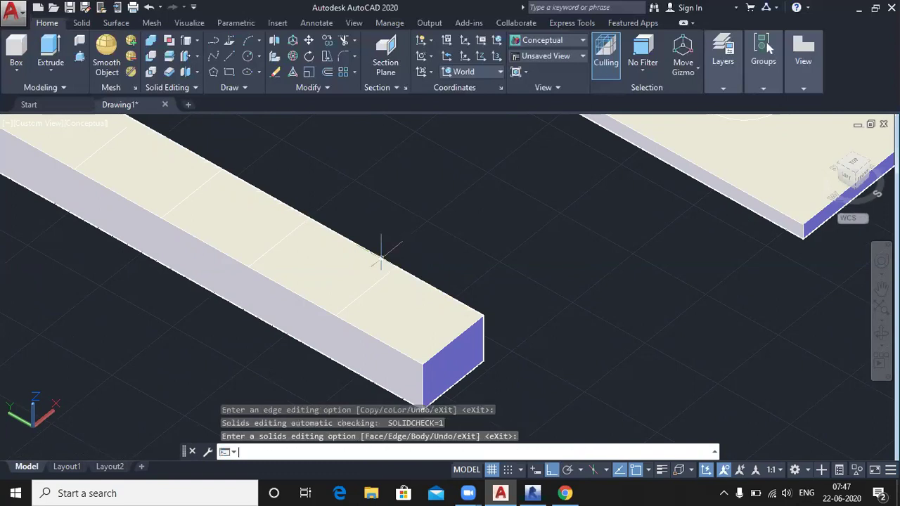
# Step: Press/pull the second top-face section from the box's near end up by 160
pyautogui.scroll(-2, 261, 225)
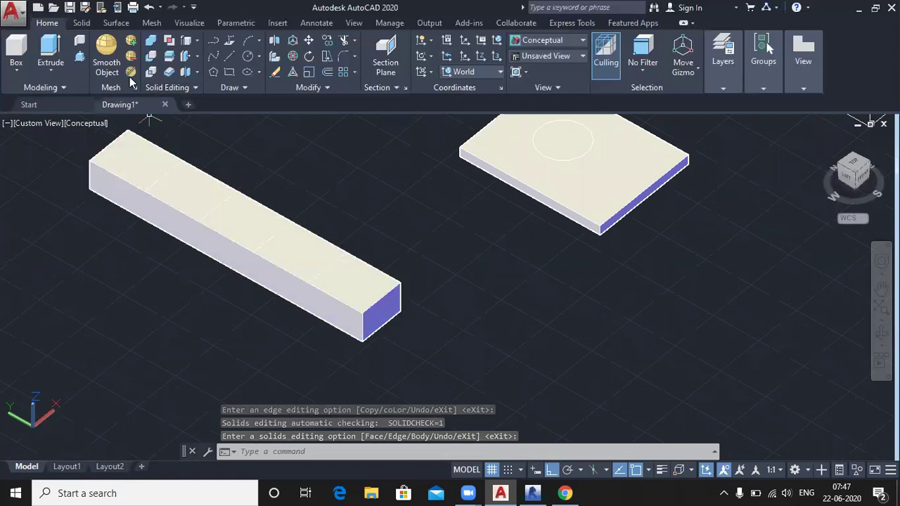
pyautogui.click(79, 56)
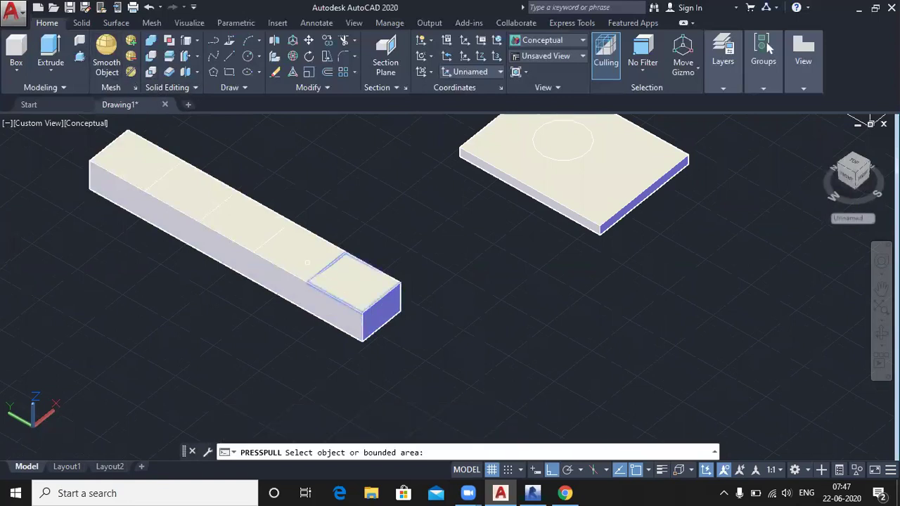
pyautogui.click(304, 258)
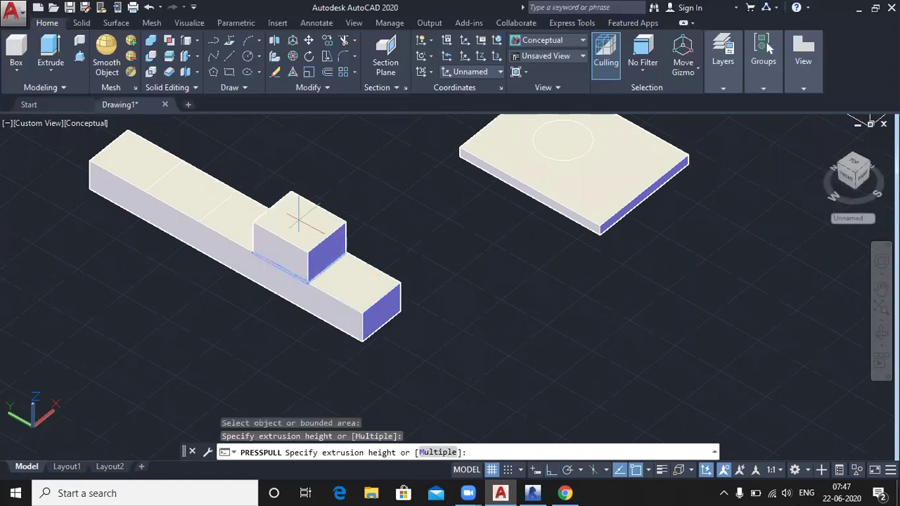
pyautogui.write('300')
pyautogui.press('BackSpace')
pyautogui.press('BackSpace')
pyautogui.press('BackSpace')
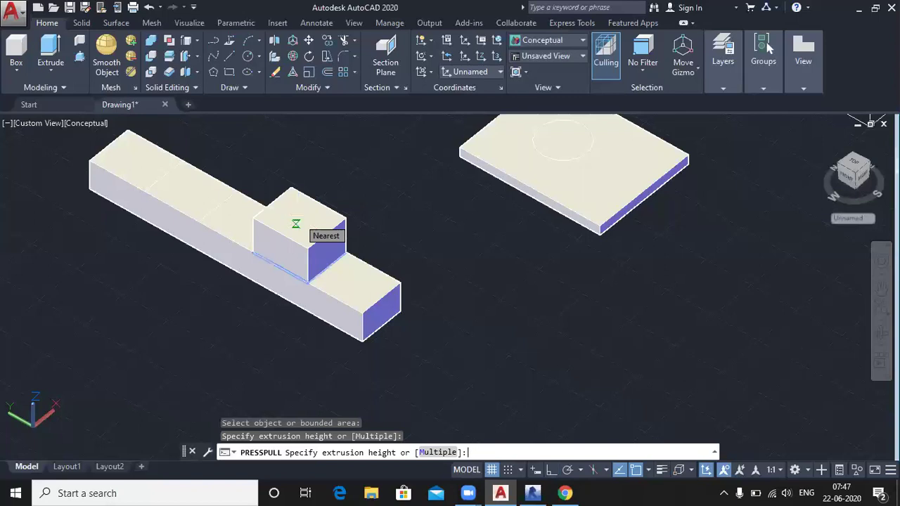
pyautogui.write('160')
pyautogui.press('Return')
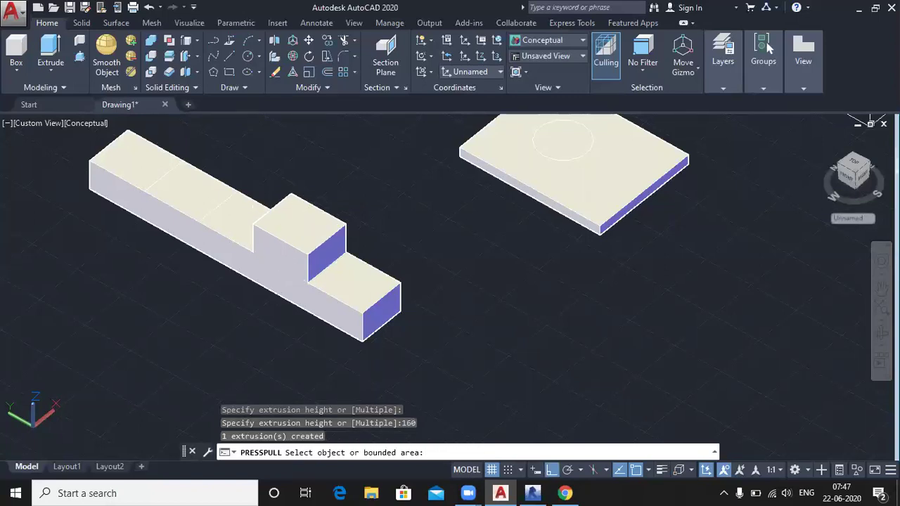
# Step: Press/pull the third top-face section up by 320 and the fourth section up by 480
pyautogui.click(237, 204)
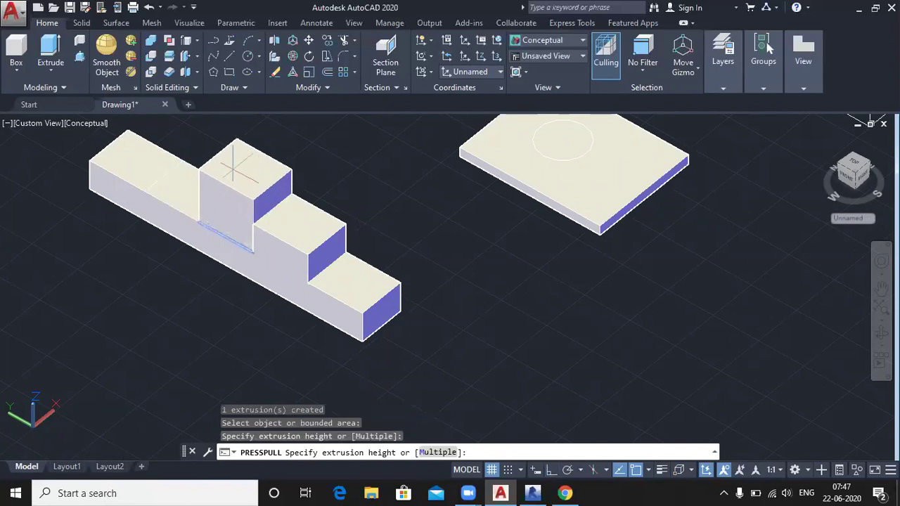
pyautogui.write('320')
pyautogui.press('Return')
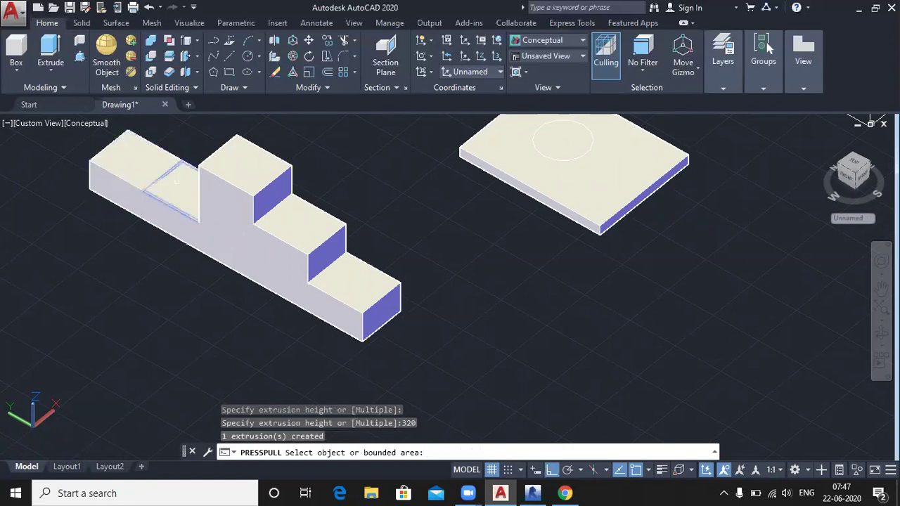
pyautogui.click(191, 187)
pyautogui.write('480')
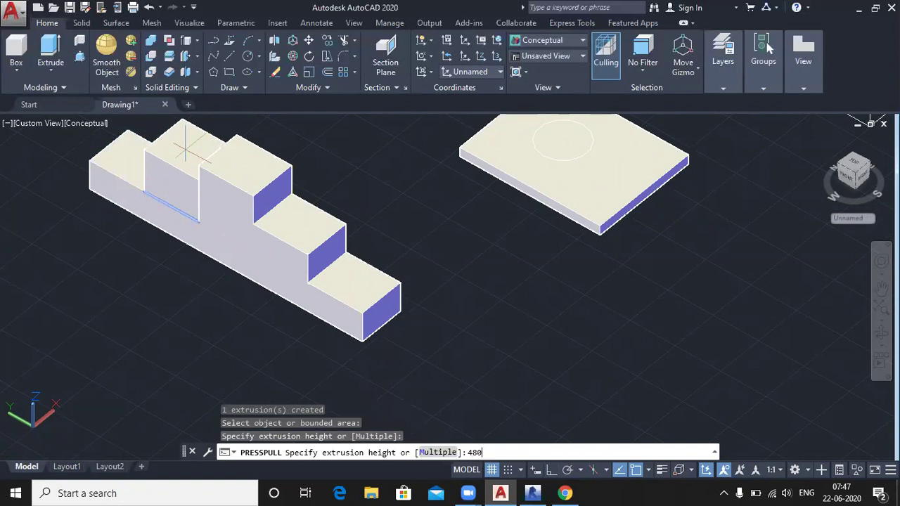
pyautogui.press('Return')
# Step: Press/pull the last section at the box's far end up by 5400
pyautogui.scroll(-2, 81, 312)
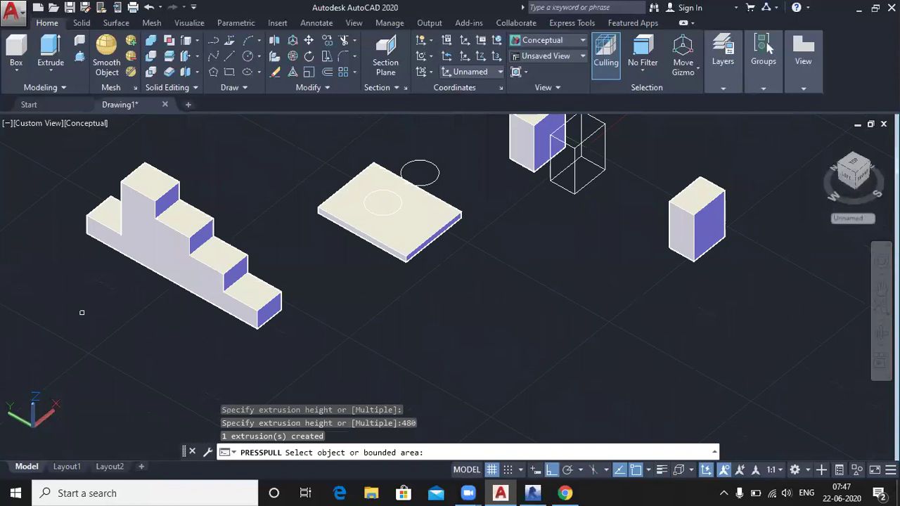
pyautogui.scroll(1, 124, 250)
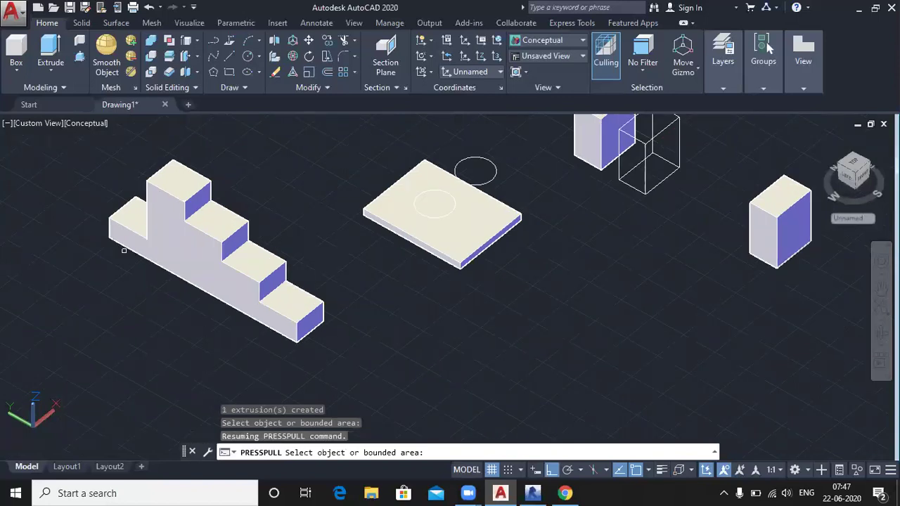
pyautogui.click(123, 251)
pyautogui.write('5400')
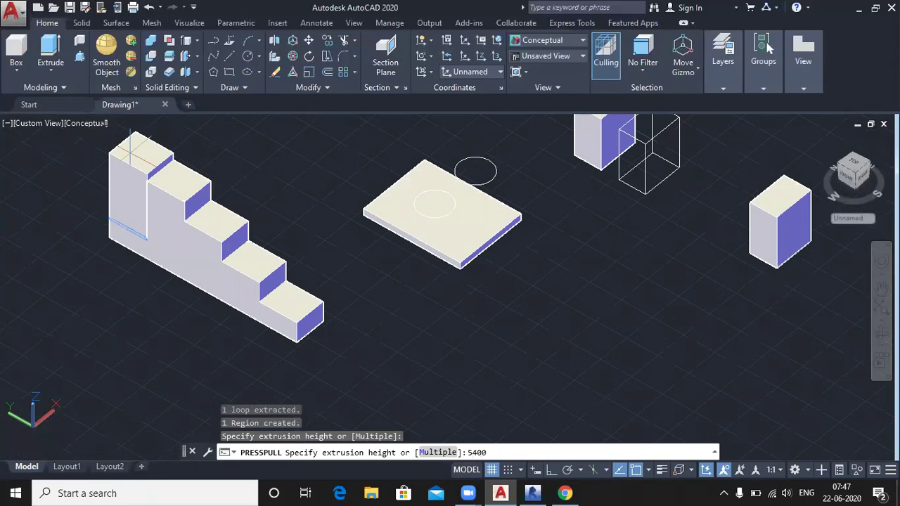
pyautogui.press('Return')
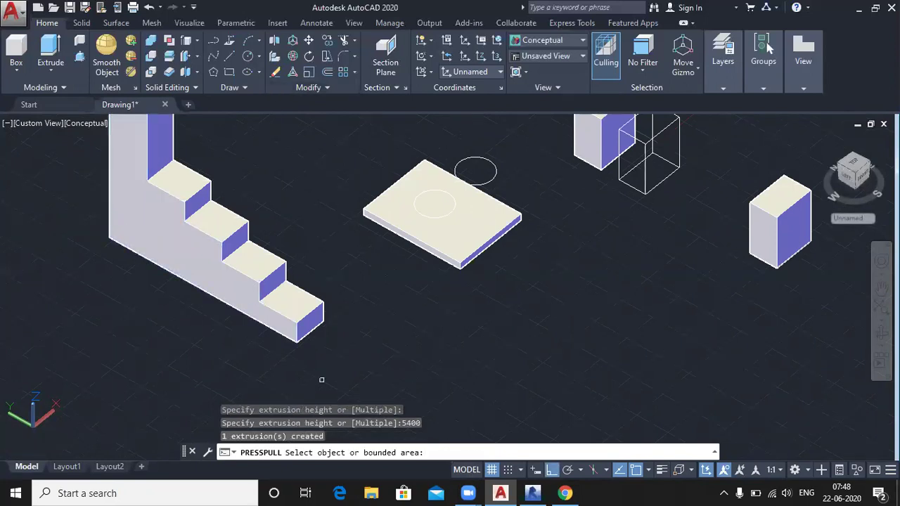
# Step: End Press/Pull and undo the whole group of stair-step extrusions on the long box
pyautogui.moveTo(323, 371); pyautogui.dragTo(353, 392, button='middle')
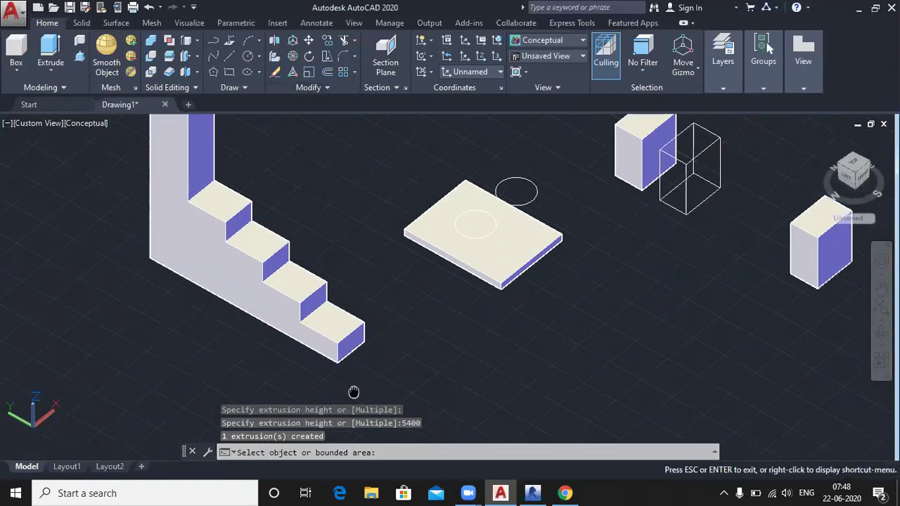
pyautogui.scroll(-2, 403, 251)
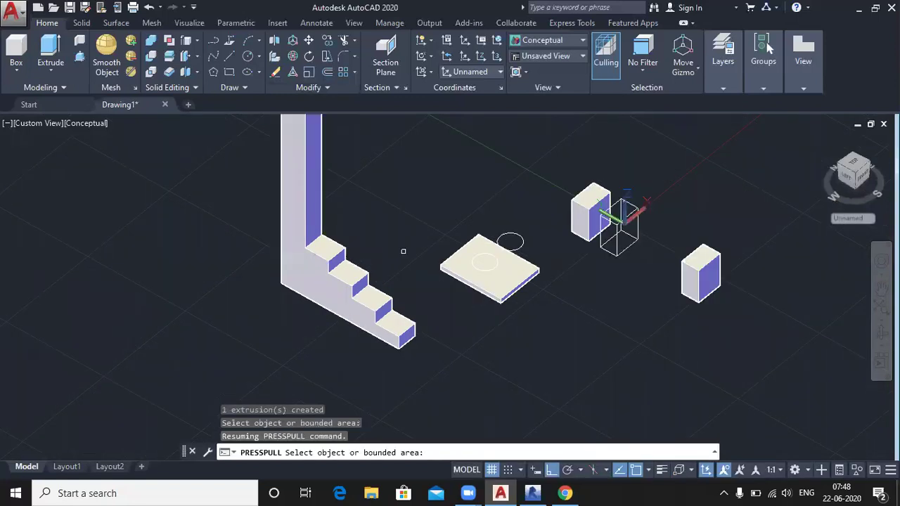
pyautogui.hotkey('ctrl', 'z')
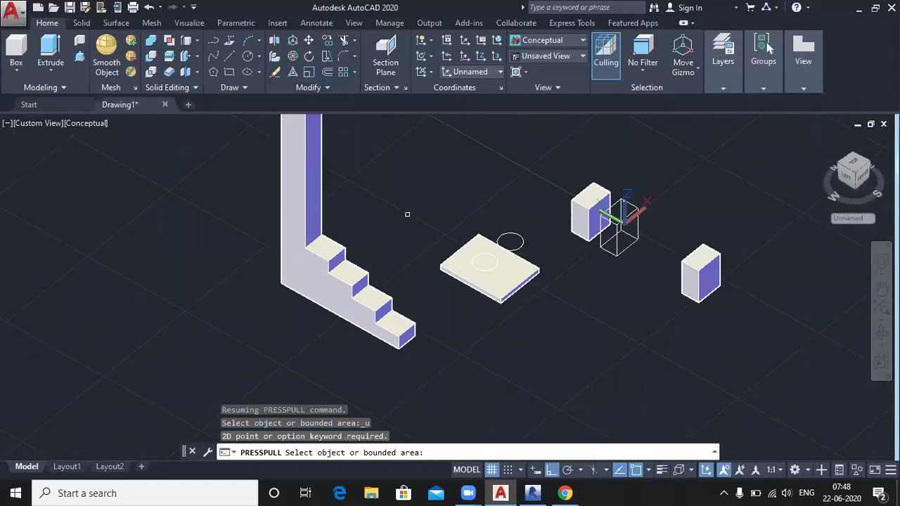
pyautogui.press('Return')
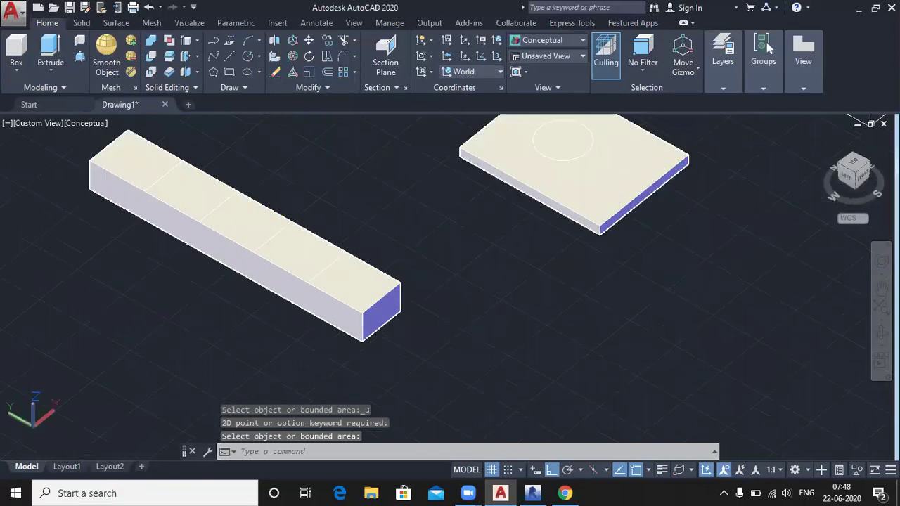
pyautogui.hotkey('ctrl', 'z')
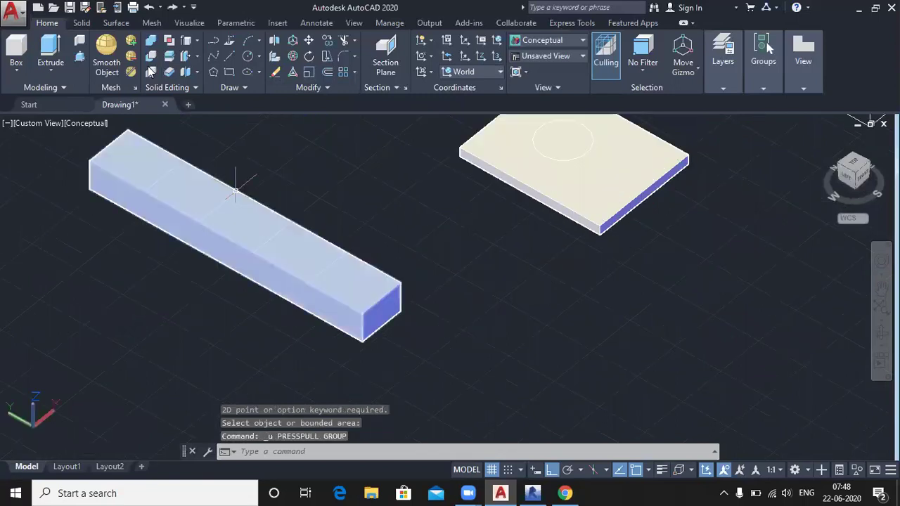
# Step: Restart Press/Pull and raise the second section from the box's near end by 160
pyautogui.click(80, 57)
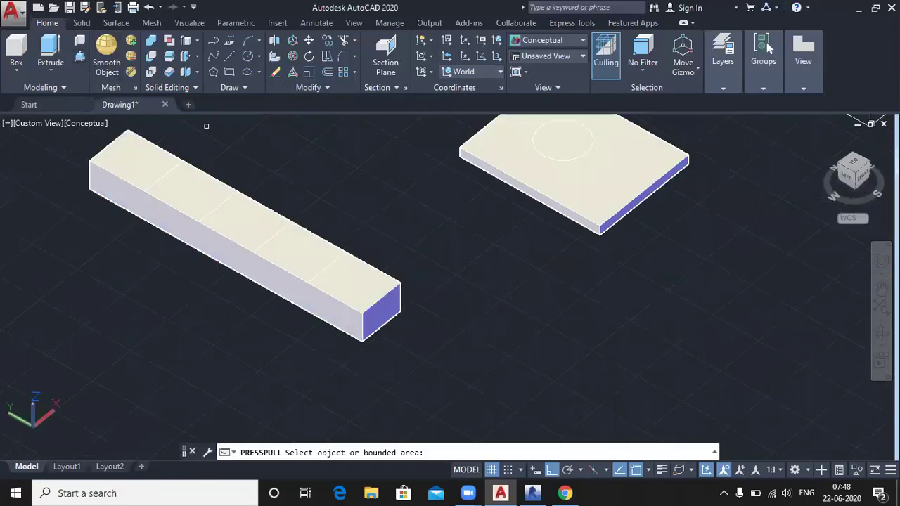
pyautogui.click(291, 251)
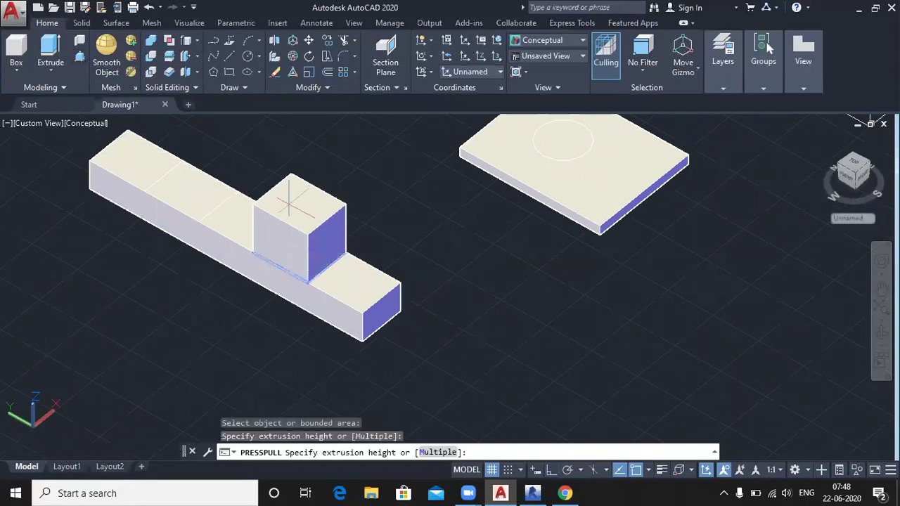
pyautogui.write('160')
pyautogui.press('Return')
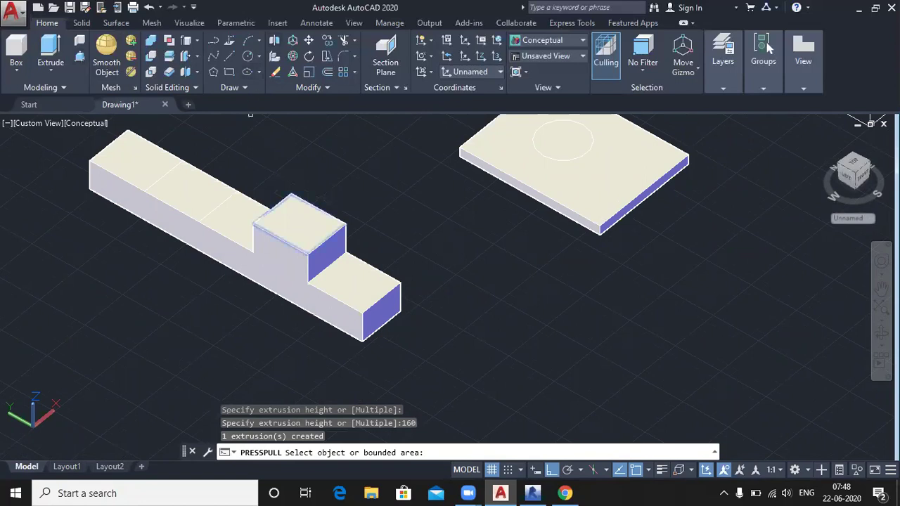
# Step: Press/pull the third section of the box's top face up by 320 and the fourth section up by 480
pyautogui.click(226, 213)
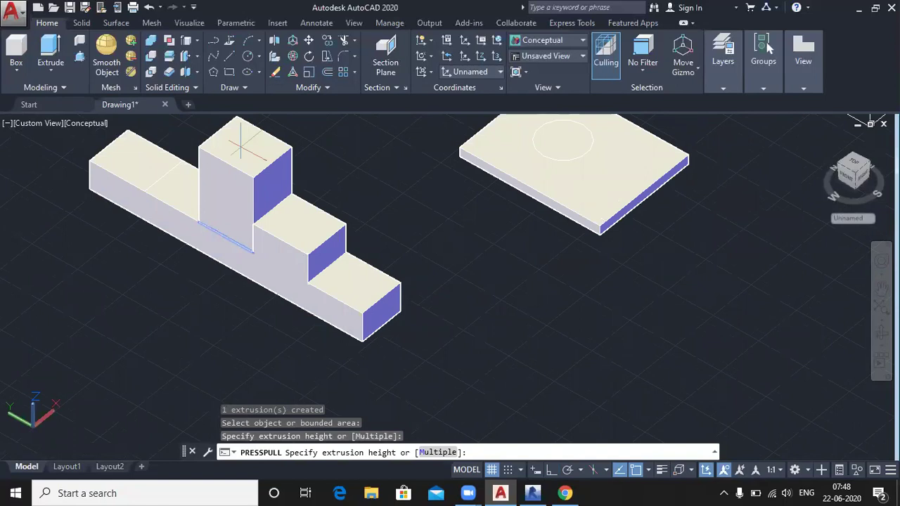
pyautogui.write('320')
pyautogui.press('Return')
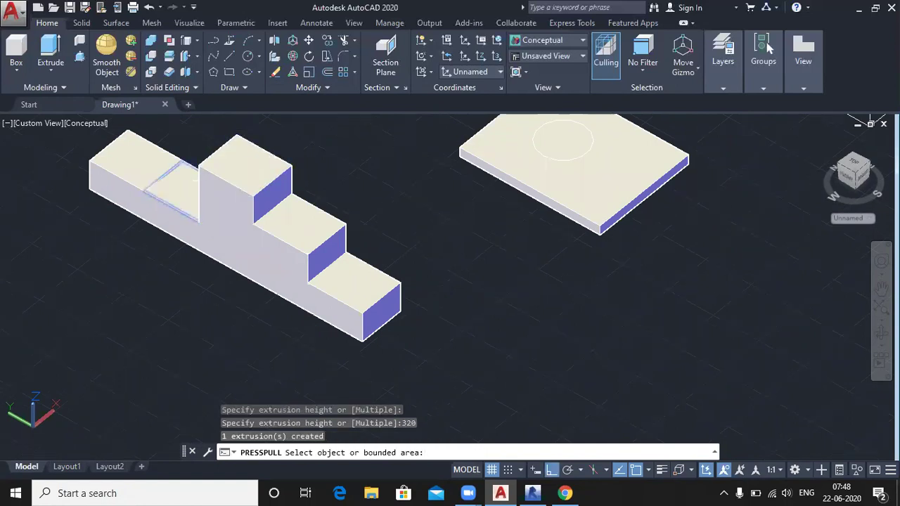
pyautogui.click(171, 188)
pyautogui.moveTo(195, 126); pyautogui.dragTo(228, 189, button='middle')
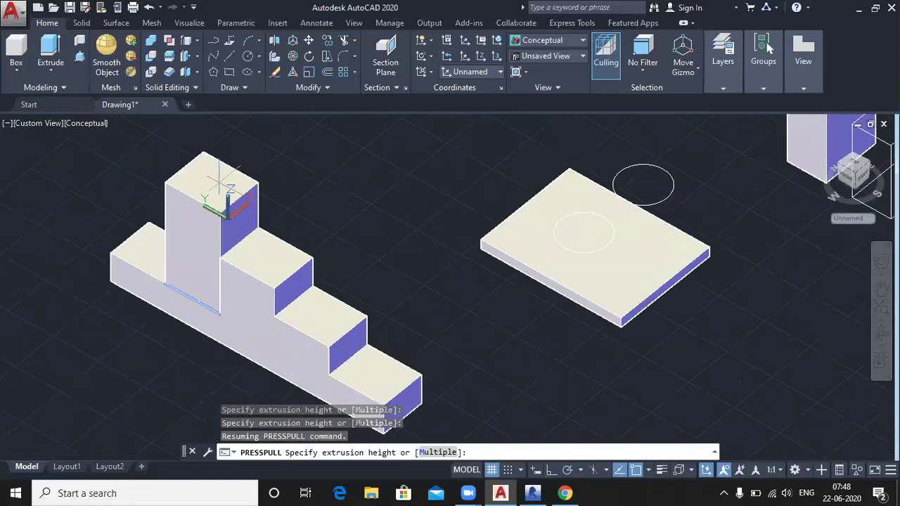
pyautogui.write('480')
pyautogui.press('Return')
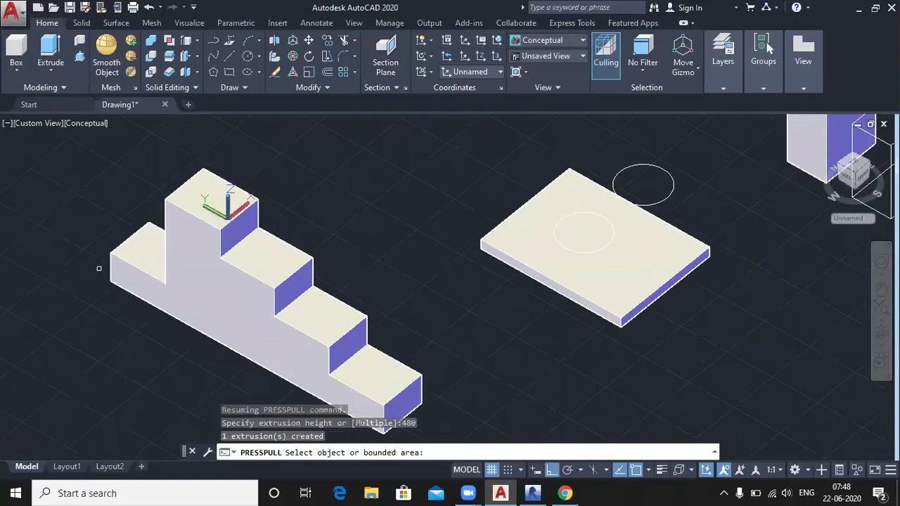
# Step: Press/pull the last section at the box's far end up by 640 and end the command
pyautogui.click(143, 244)
pyautogui.write('640')
pyautogui.press('Return')
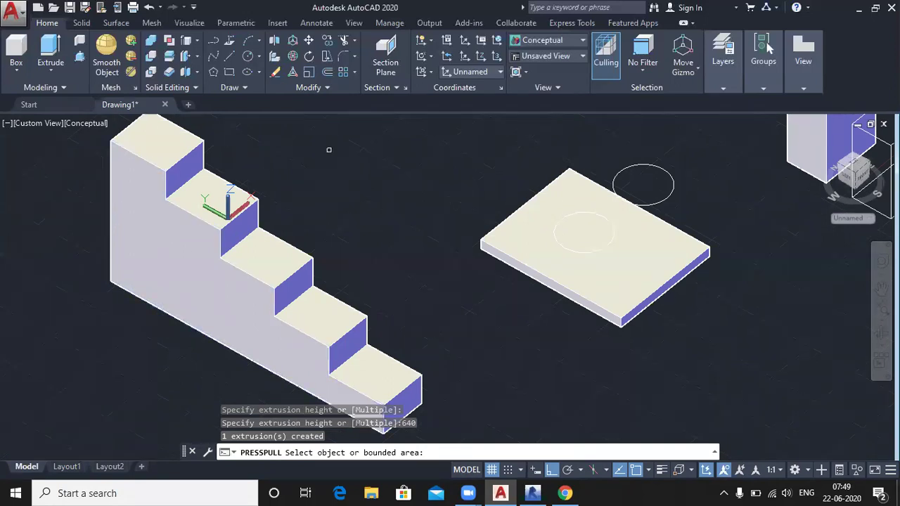
pyautogui.press('Escape')
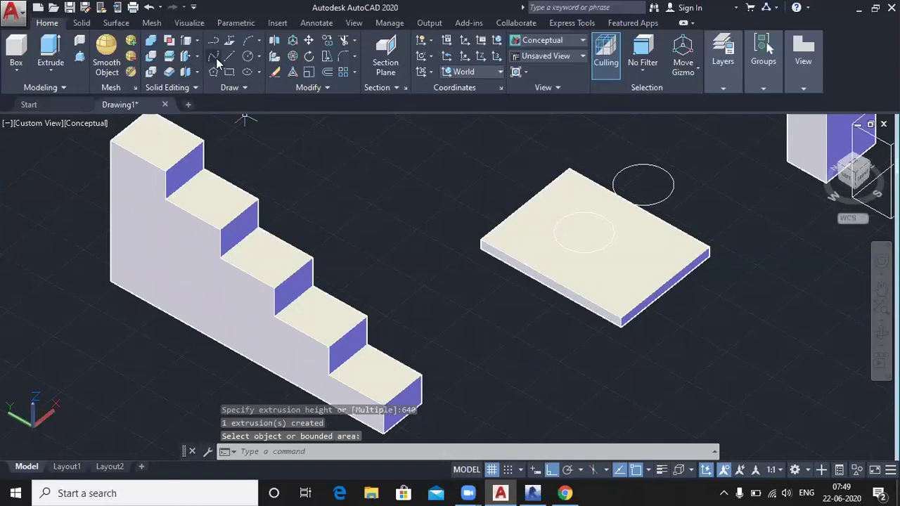
# Step: Try to slice the staircase solid with Ortho off, from the tall end's vertical edge to the lowest step's bottom corner
pyautogui.click(169, 60)
pyautogui.click(137, 210)
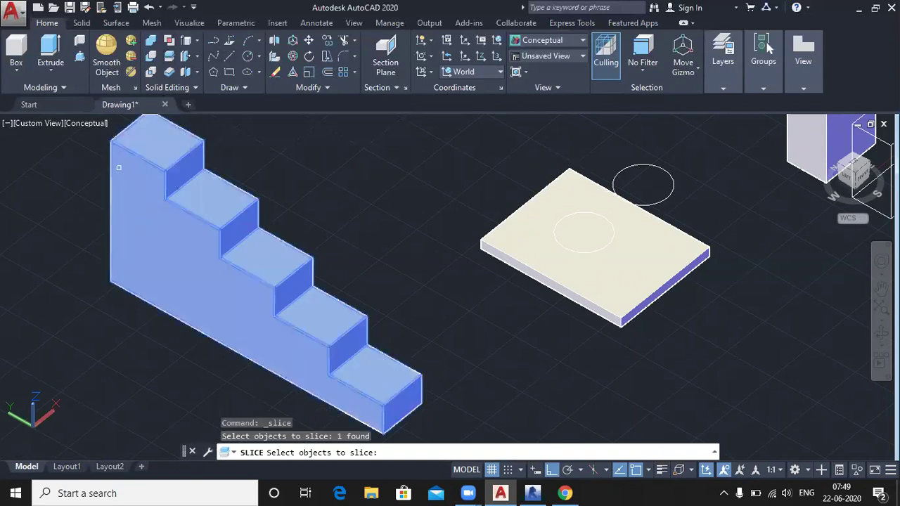
pyautogui.press('Return')
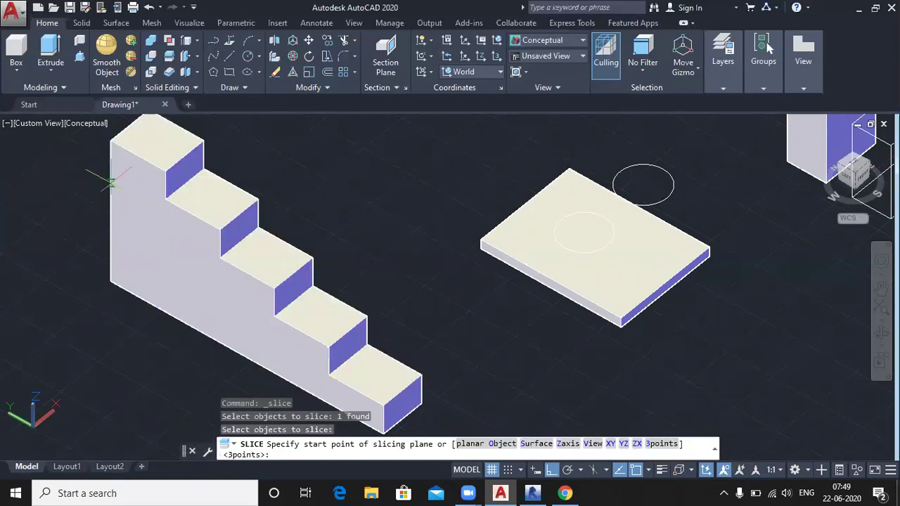
pyautogui.click(111, 185)
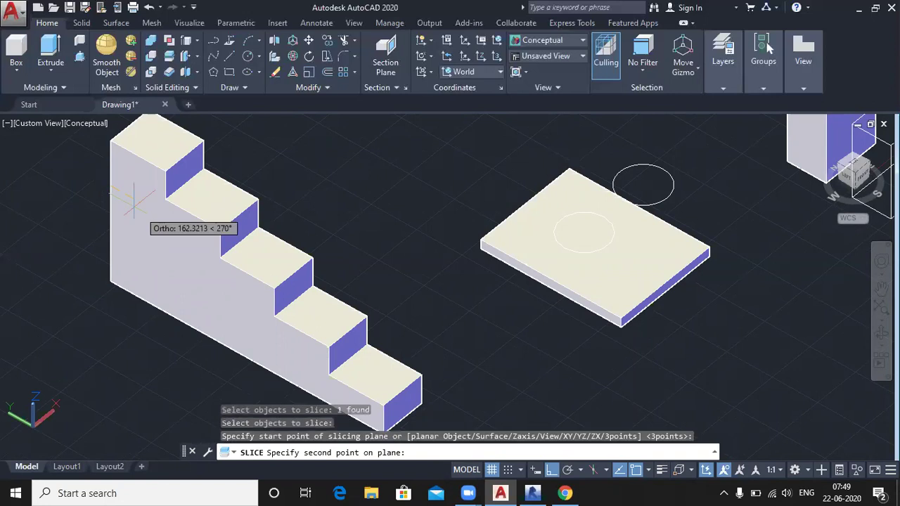
pyautogui.click(551, 470)
pyautogui.moveTo(373, 400); pyautogui.dragTo(405, 292, button='middle')
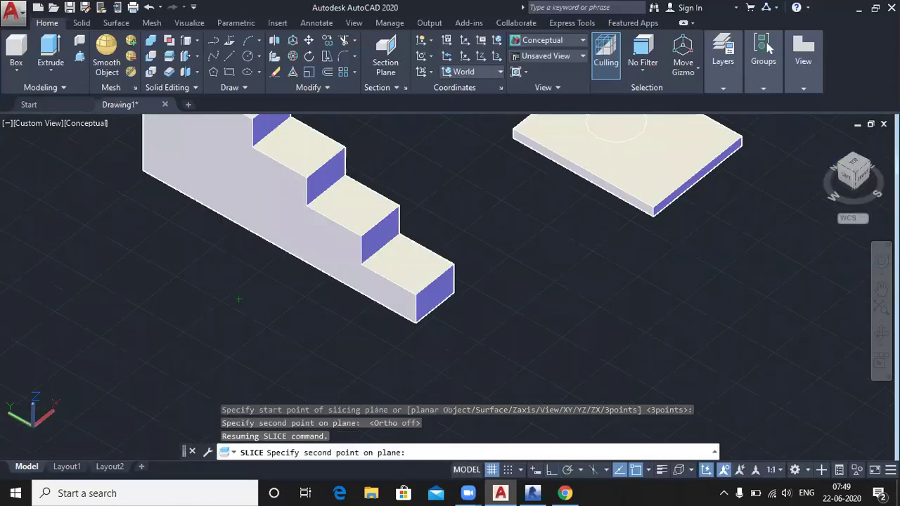
pyautogui.click(415, 322)
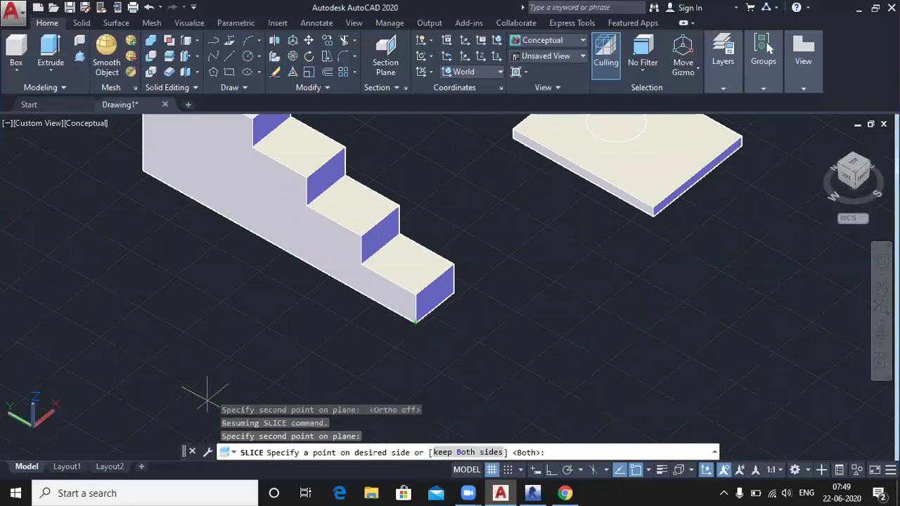
pyautogui.click(229, 198)
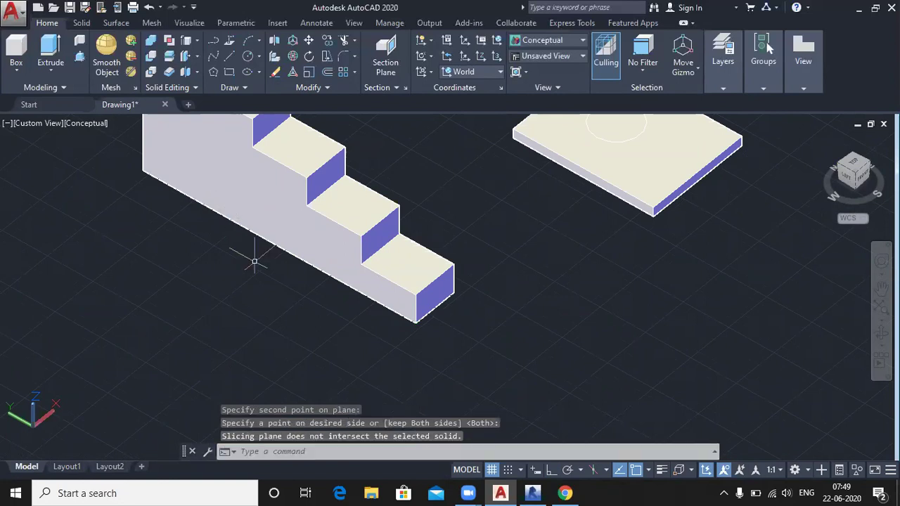
# Step: Try to slice the staircase diagonally from the highest step's top corner to the lowest step's bottom corner, picking the lower side
pyautogui.scroll(-3, 251, 267)
pyautogui.scroll(3, 211, 174)
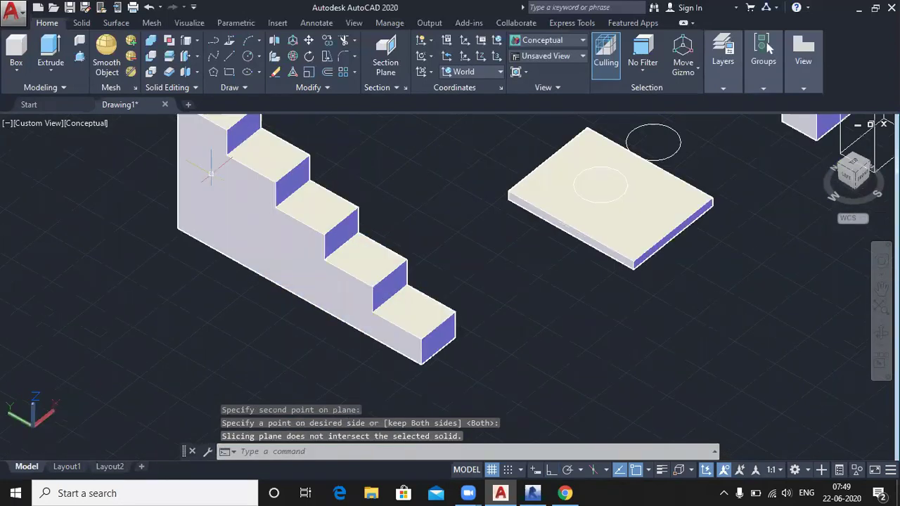
pyautogui.scroll(3, 215, 179)
pyautogui.scroll(-2, 242, 239)
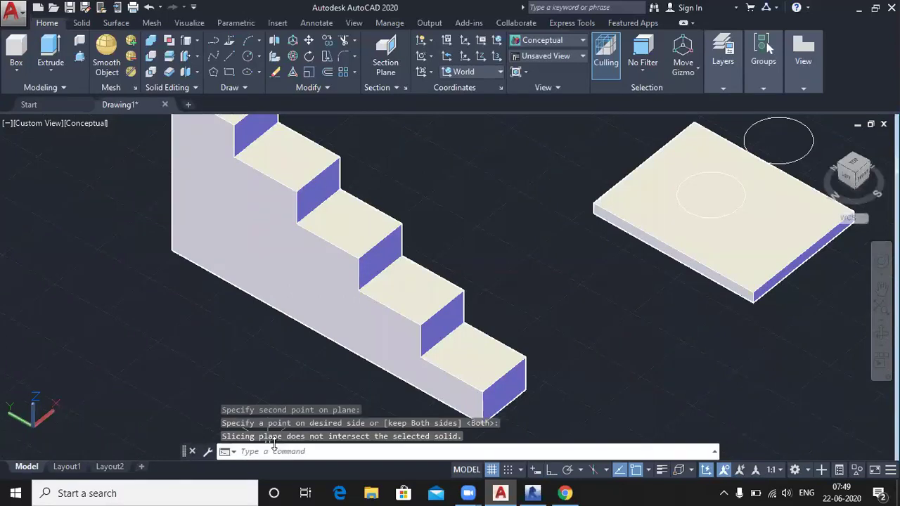
pyautogui.moveTo(237, 339); pyautogui.dragTo(262, 353, button='middle')
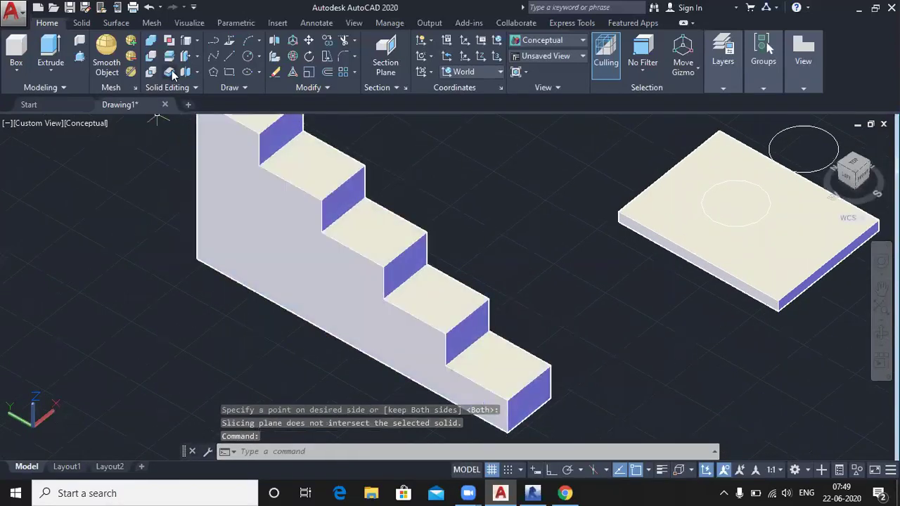
pyautogui.click(169, 62)
pyautogui.click(294, 265)
pyautogui.scroll(-2, 294, 265)
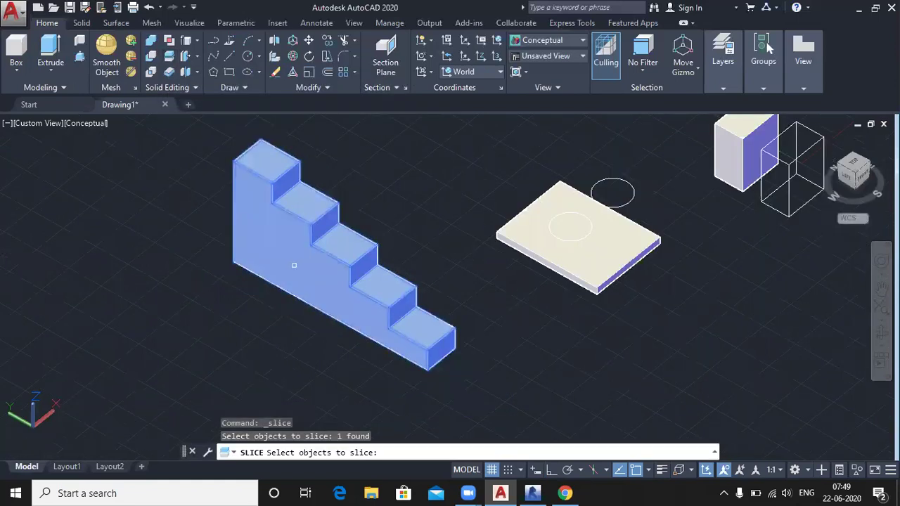
pyautogui.press('Return')
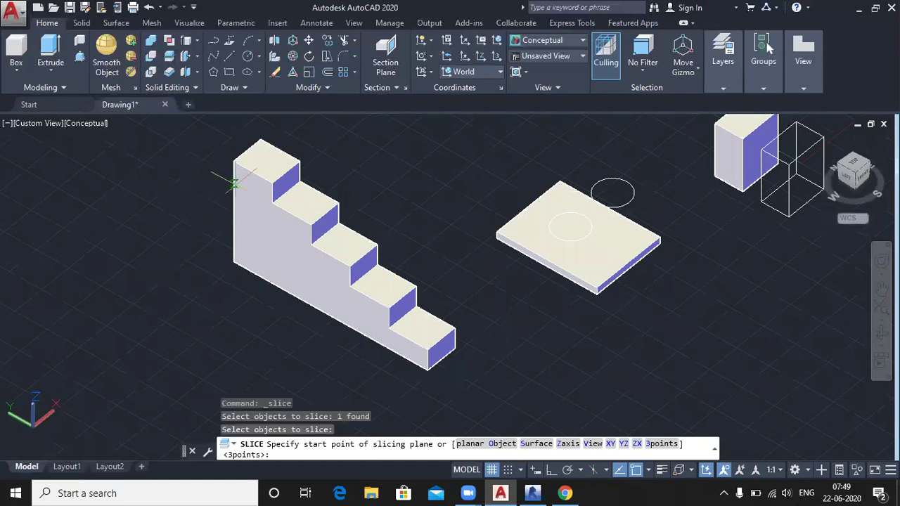
pyautogui.click(234, 161)
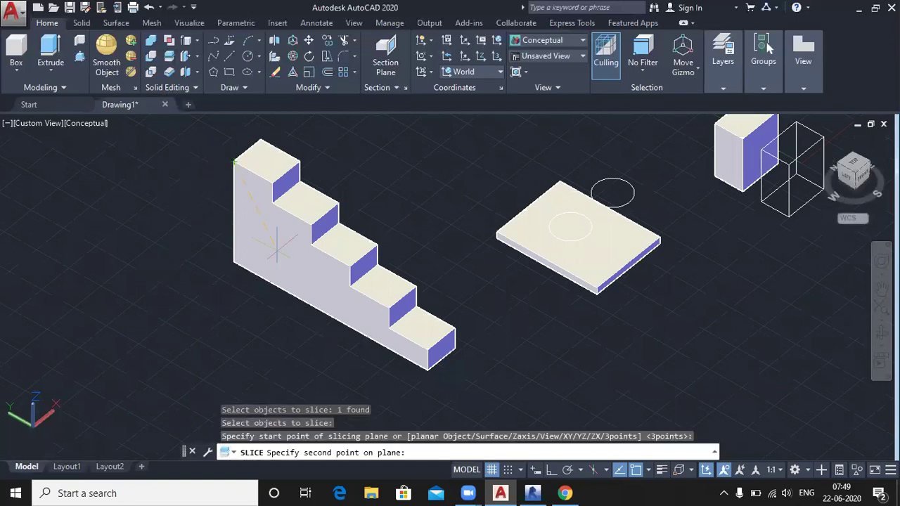
pyautogui.click(428, 370)
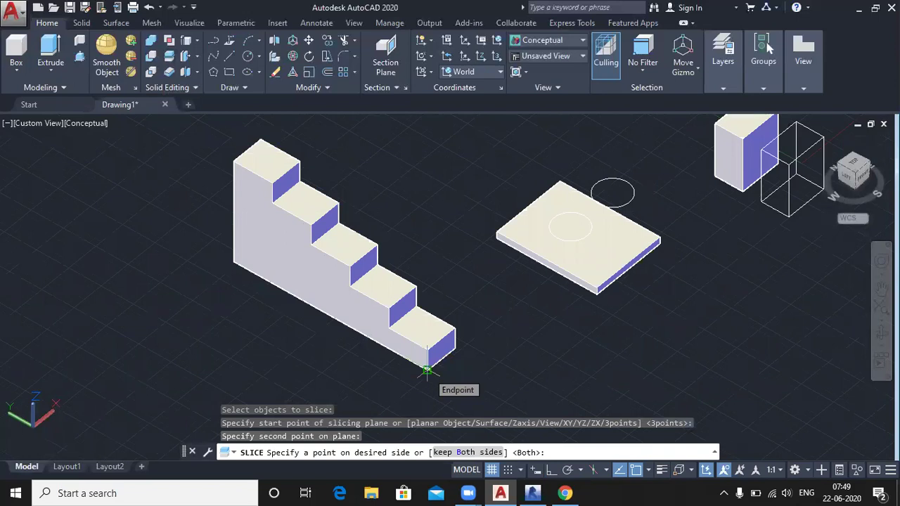
pyautogui.click(233, 264)
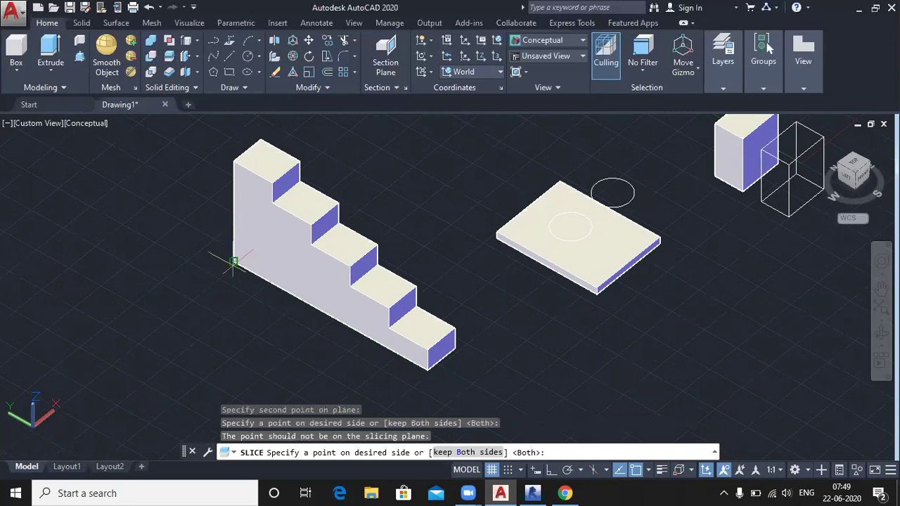
pyautogui.click(232, 265)
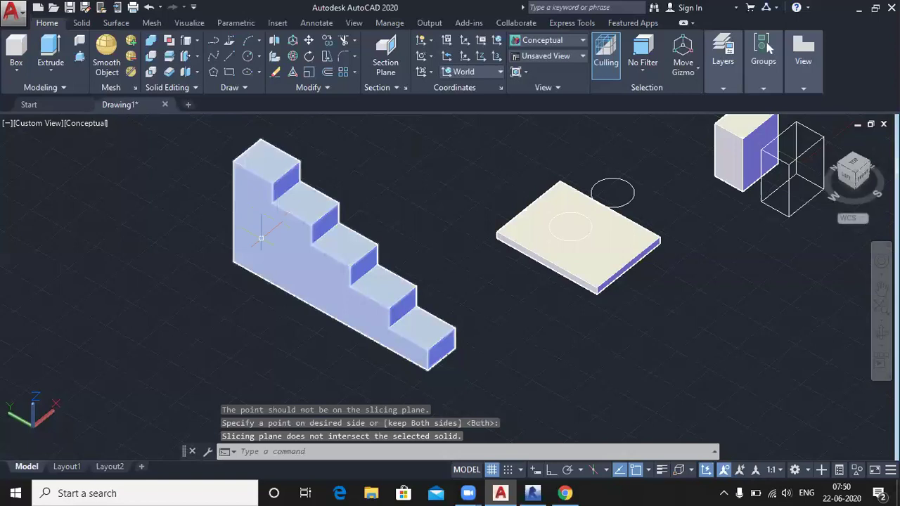
# Step: Press/pull the underside section beneath the highest step by 480
pyautogui.scroll(3, 259, 243)
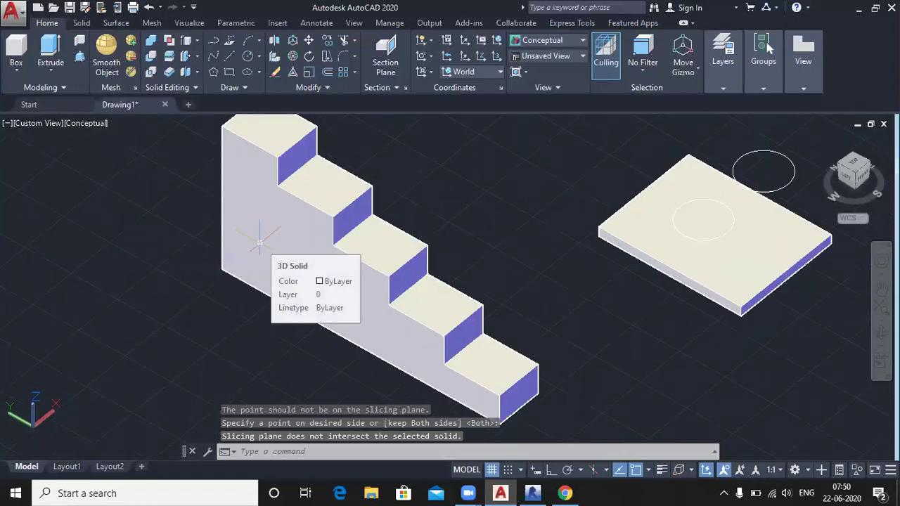
pyautogui.scroll(-4, 263, 246)
pyautogui.click(289, 262)
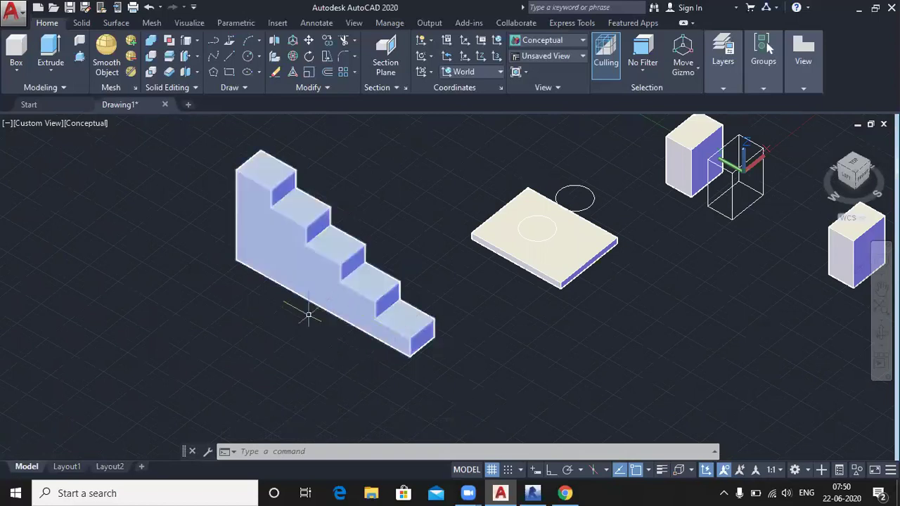
pyautogui.keyDown('shift'); pyautogui.moveTo(268, 371); pyautogui.dragTo(312, 284, button='middle'); pyautogui.keyUp('shift')
pyautogui.keyDown('shift'); pyautogui.moveTo(314, 332); pyautogui.dragTo(310, 325, button='middle'); pyautogui.keyUp('shift')
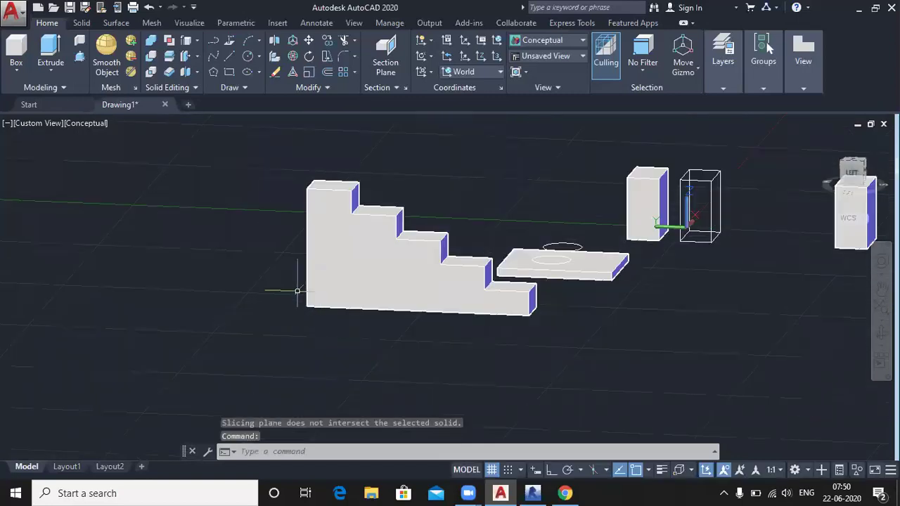
pyautogui.click(80, 57)
pyautogui.keyDown('shift'); pyautogui.moveTo(433, 387); pyautogui.dragTo(436, 290, button='middle'); pyautogui.keyUp('shift')
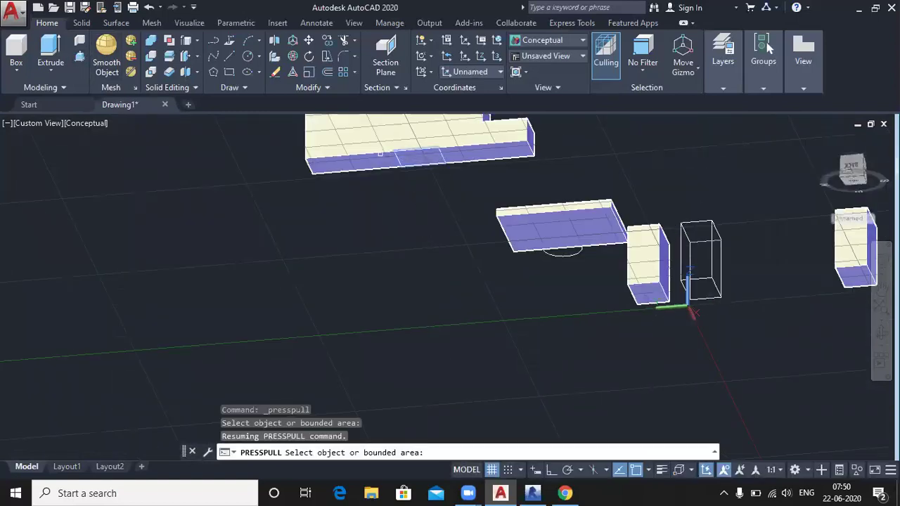
pyautogui.click(333, 168)
pyautogui.moveTo(333, 168); pyautogui.dragTo(318, 322, button='middle')
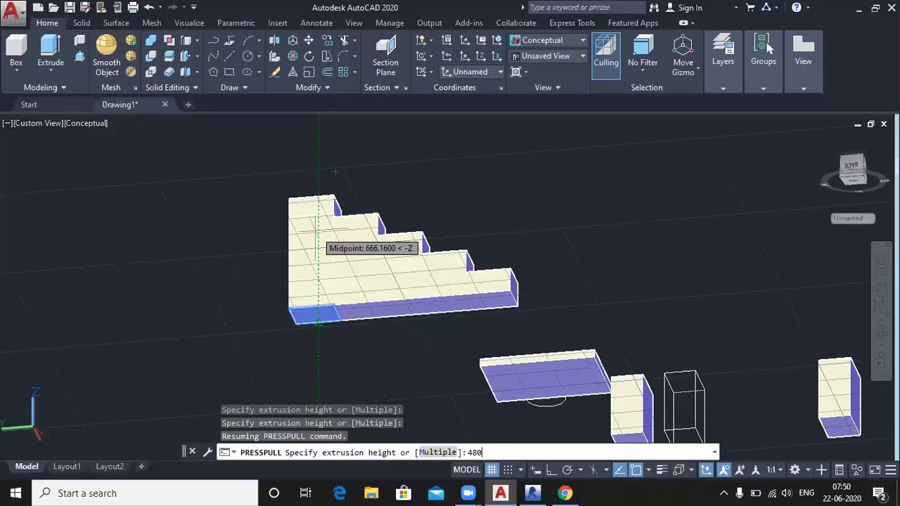
pyautogui.press('Return')
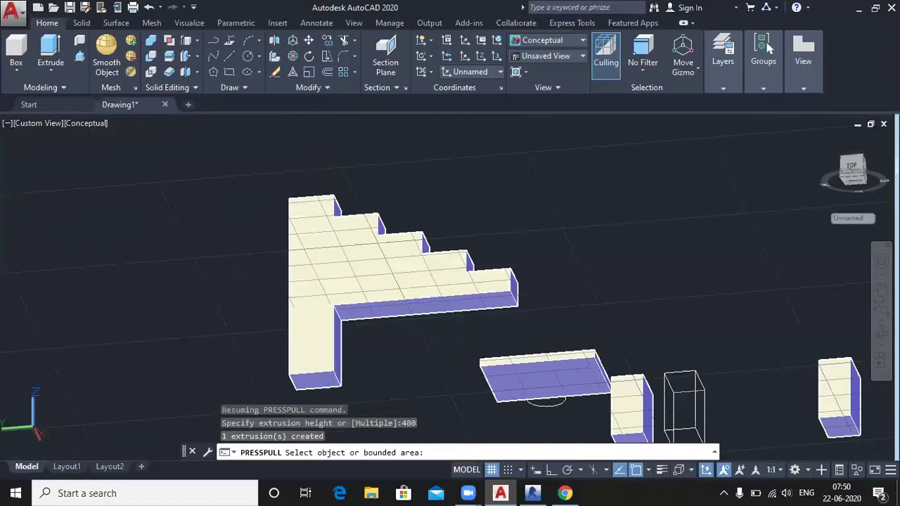
# Step: End Press/Pull and undo the extrusion on the staircase's underside
pyautogui.hotkey('ctrl', 'z')
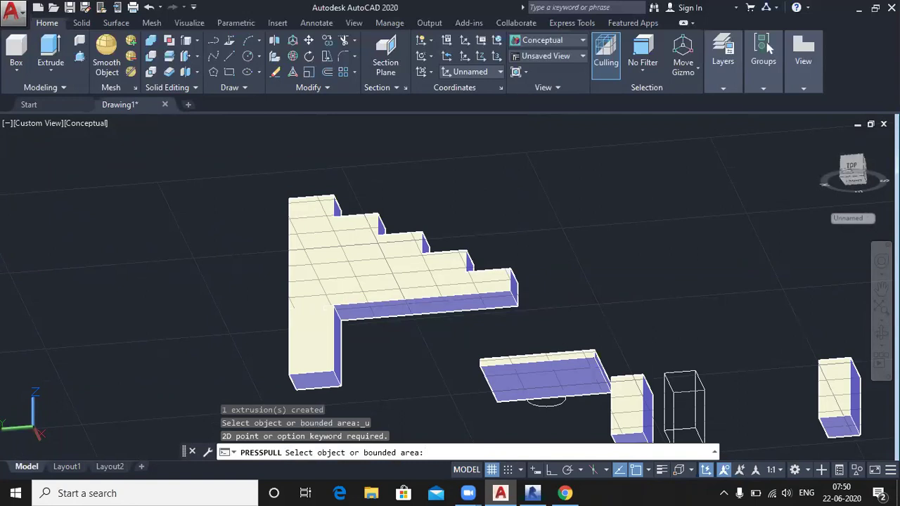
pyautogui.press('Return')
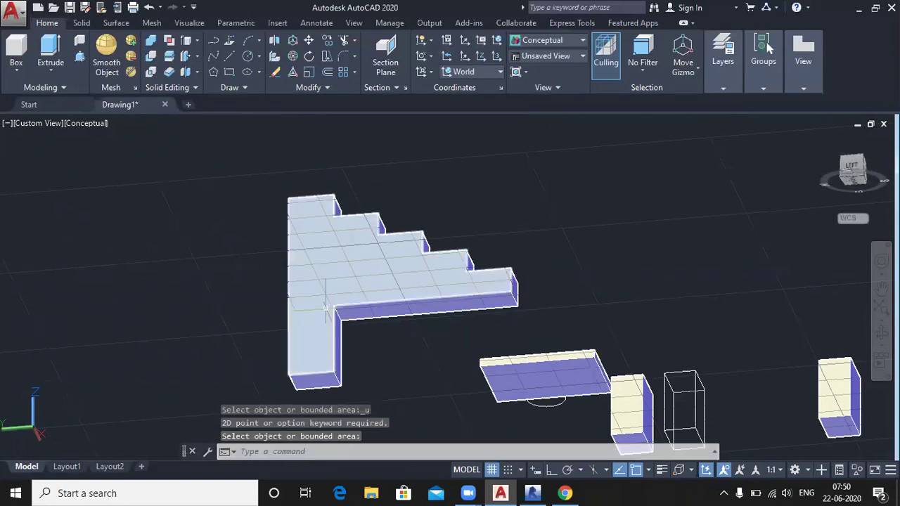
pyautogui.hotkey('ctrl', 'z')
# Step: Press/pull the underside section beneath the highest step by -480 and the adjacent underside section by 320
pyautogui.keyDown('shift'); pyautogui.moveTo(412, 315); pyautogui.dragTo(400, 440, button='middle'); pyautogui.keyUp('shift')
pyautogui.keyDown('shift'); pyautogui.moveTo(584, 305); pyautogui.dragTo(583, 276, button='middle'); pyautogui.keyUp('shift')
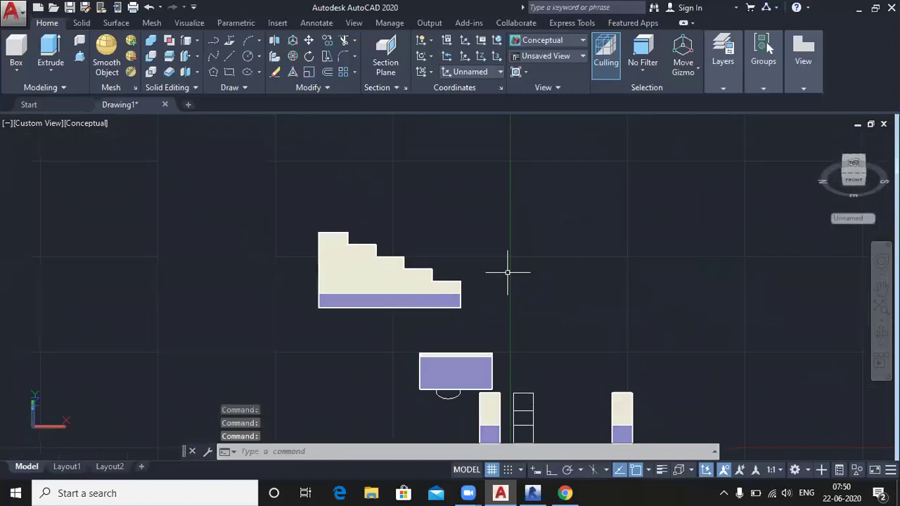
pyautogui.click(81, 59)
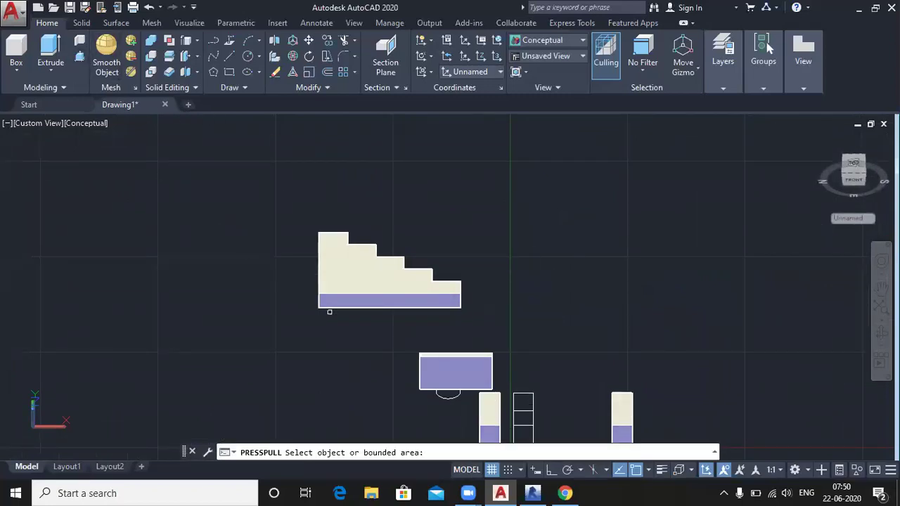
pyautogui.click(327, 304)
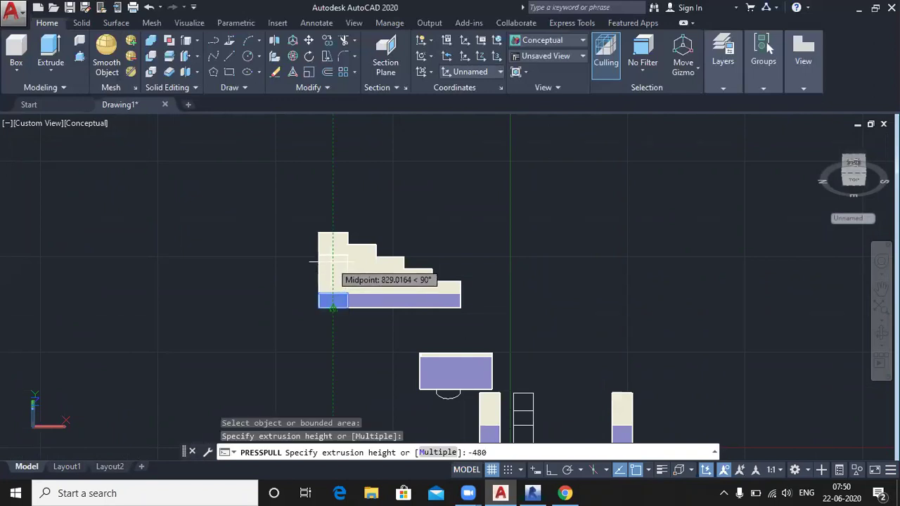
pyautogui.write('-480')
pyautogui.press('Return')
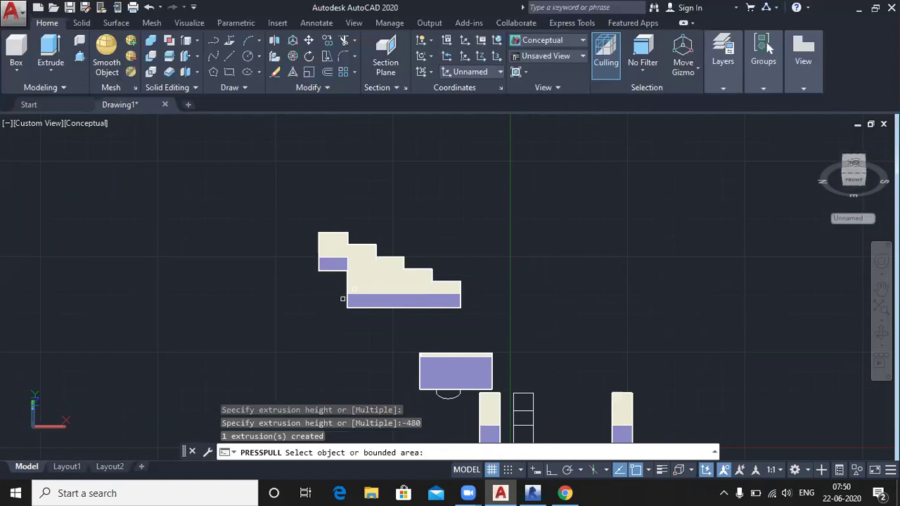
pyautogui.click(358, 300)
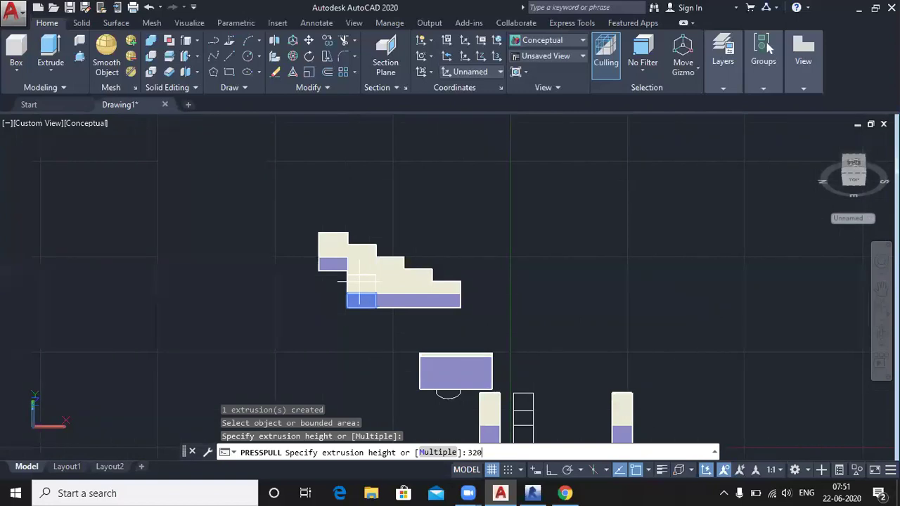
pyautogui.press('Return')
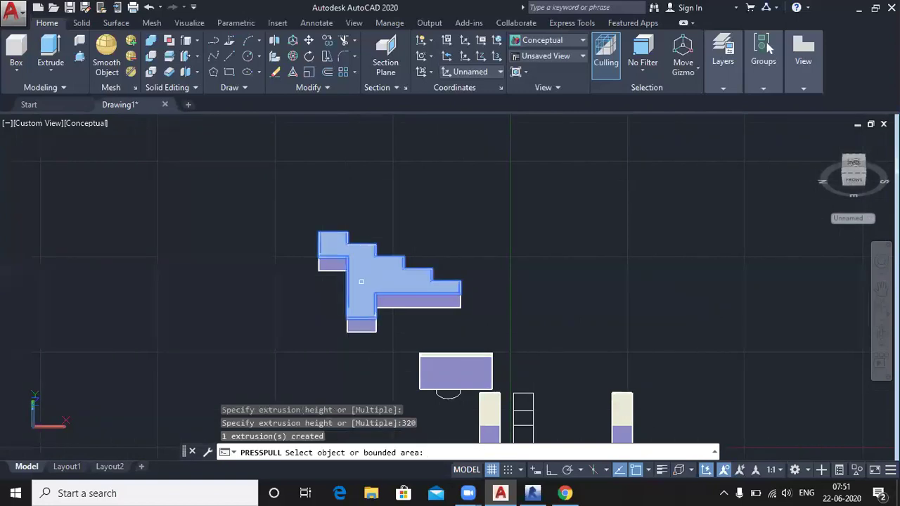
# Step: End Press/Pull and undo its extrusions on the staircase's underside
pyautogui.hotkey('ctrl', 'z')
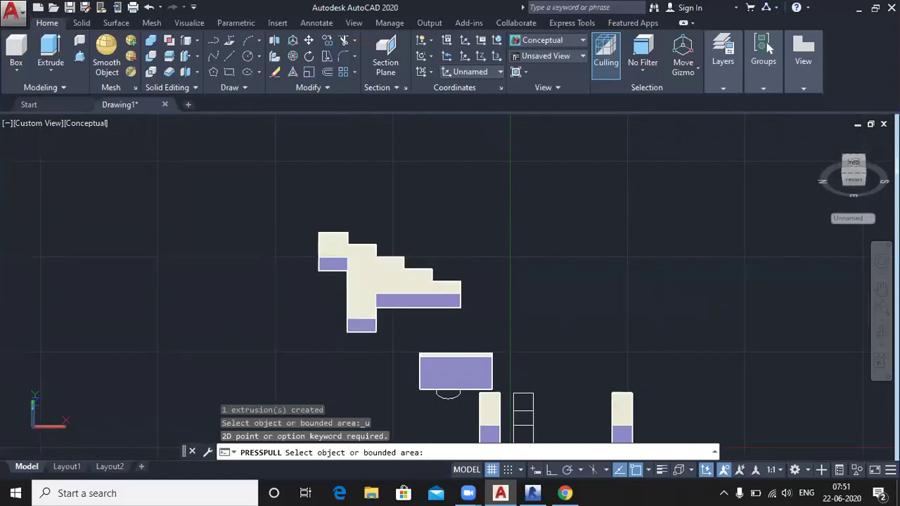
pyautogui.press('Return')
pyautogui.hotkey('ctrl', 'z')
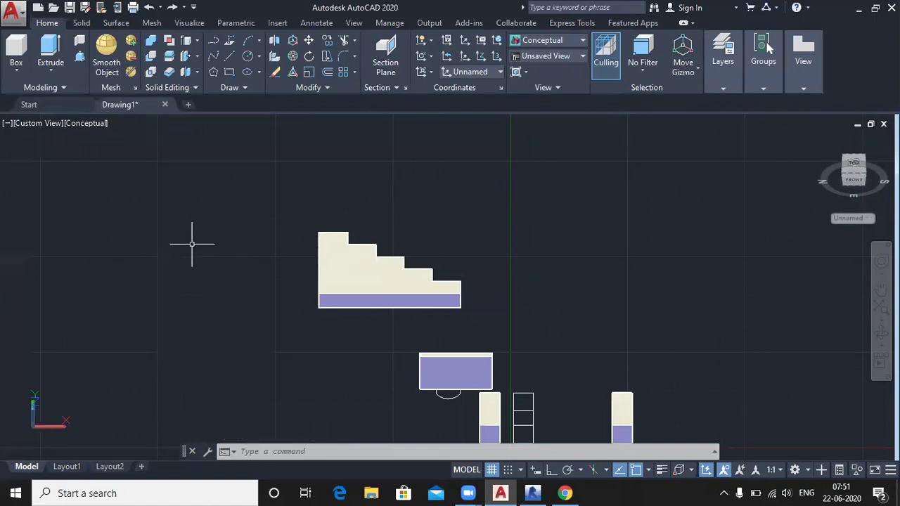
# Step: Press/pull the underside section beneath the staircase's highest step by -480
pyautogui.keyDown('shift'); pyautogui.moveTo(238, 256); pyautogui.dragTo(239, 275, button='middle'); pyautogui.keyUp('shift')
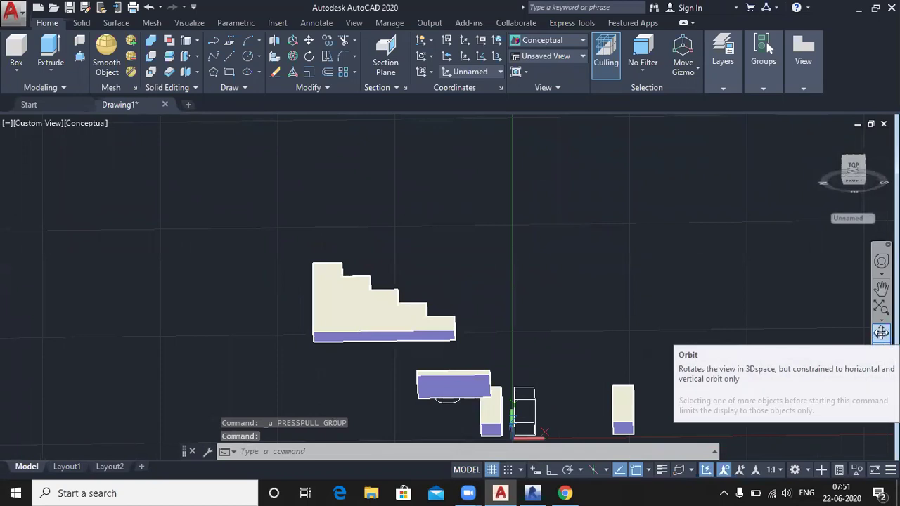
pyautogui.click(880, 332)
pyautogui.moveTo(499, 352); pyautogui.dragTo(397, 394)
pyautogui.moveTo(490, 397); pyautogui.dragTo(524, 370)
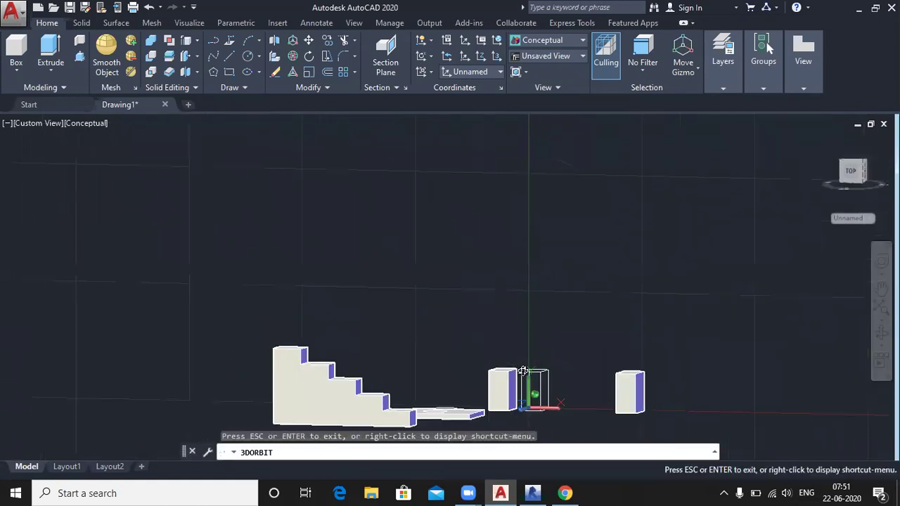
pyautogui.moveTo(542, 331); pyautogui.dragTo(526, 323)
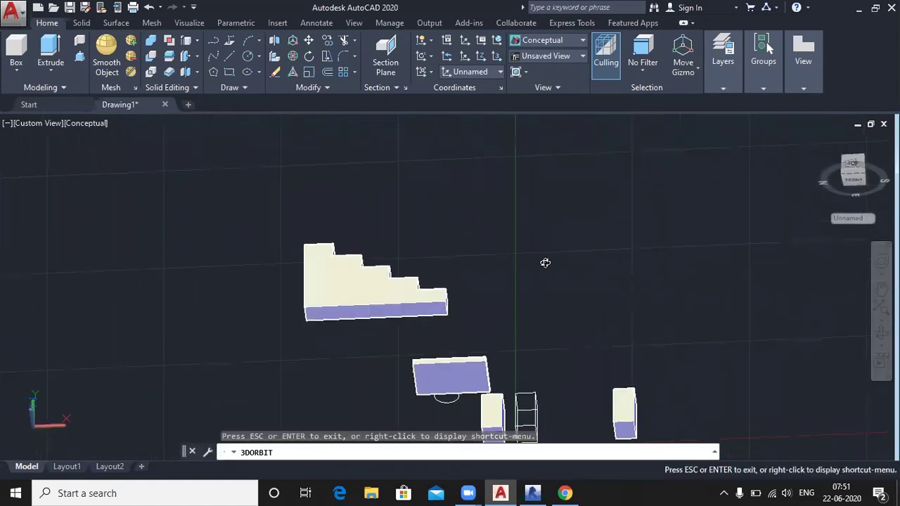
pyautogui.press('Escape')
pyautogui.press('Escape')
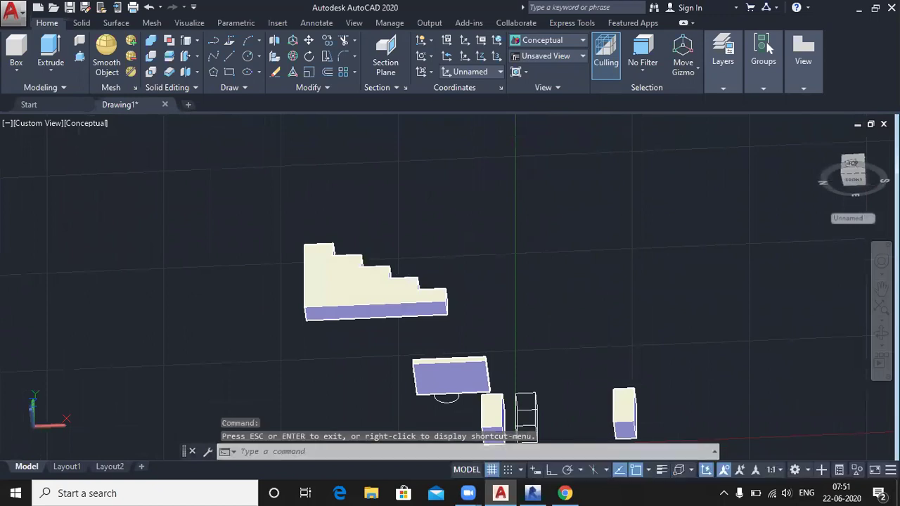
pyautogui.click(80, 58)
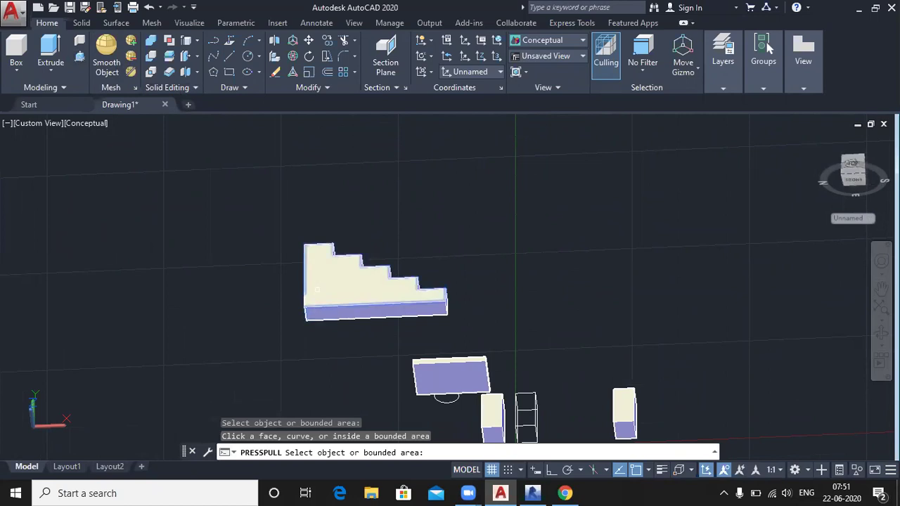
pyautogui.click(317, 314)
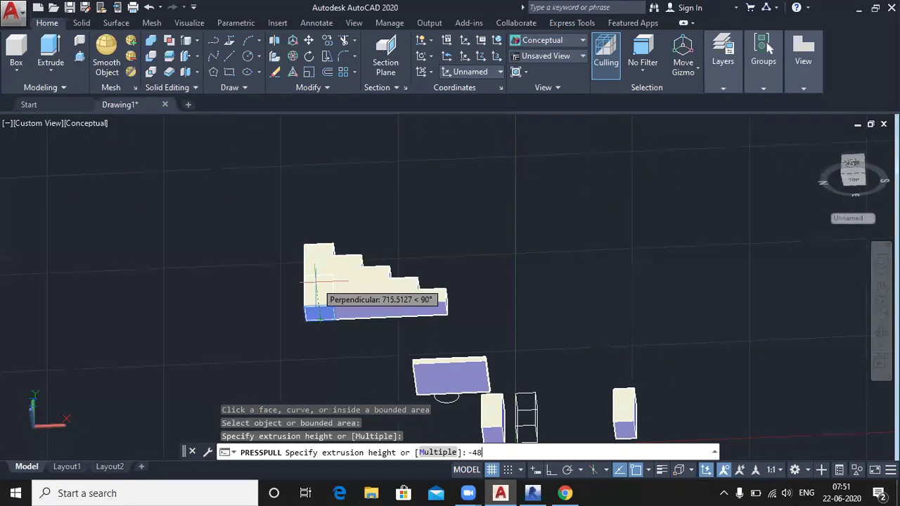
pyautogui.write('-480')
pyautogui.press('Return')
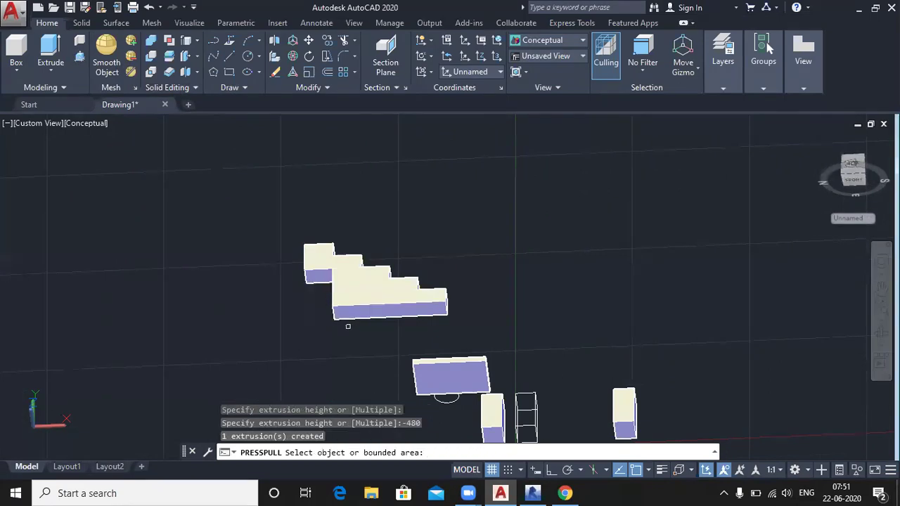
# Step: Press/pull the underside section beneath the second-highest step by -320
pyautogui.click(346, 313)
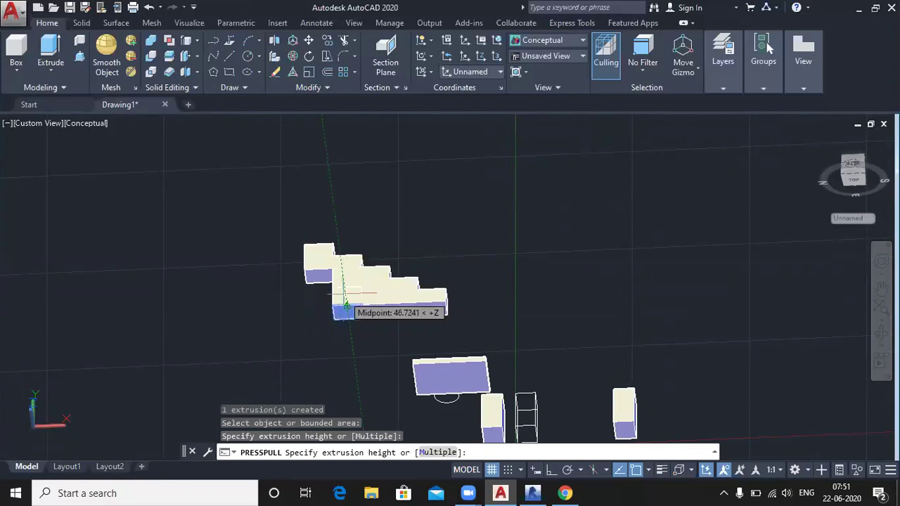
pyautogui.write('-320')
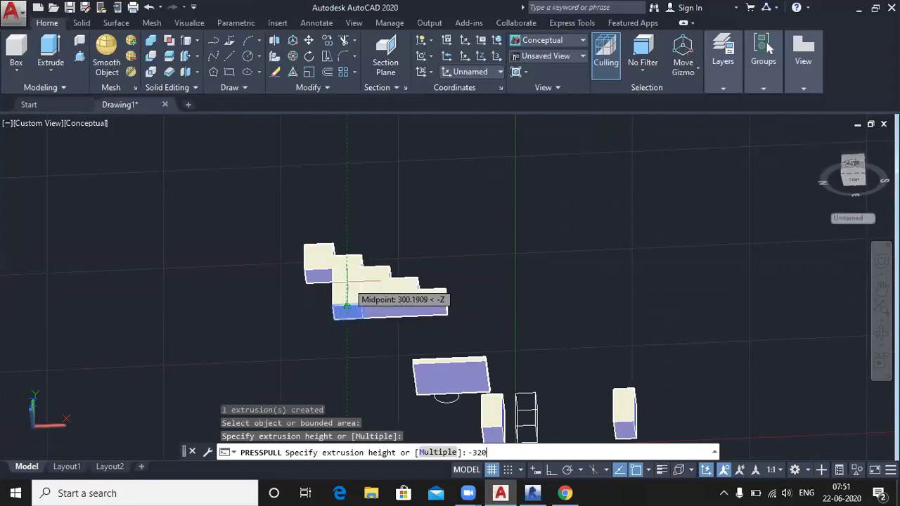
pyautogui.press('Return')
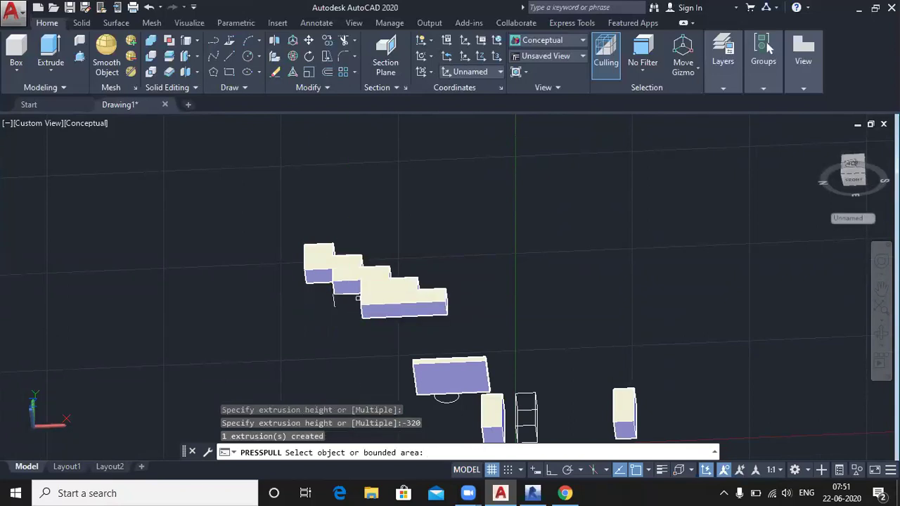
# Step: Press/pull the underside section beneath the middle step by 160, reverse it with a -320 press/pull, and end the command
pyautogui.click(370, 307)
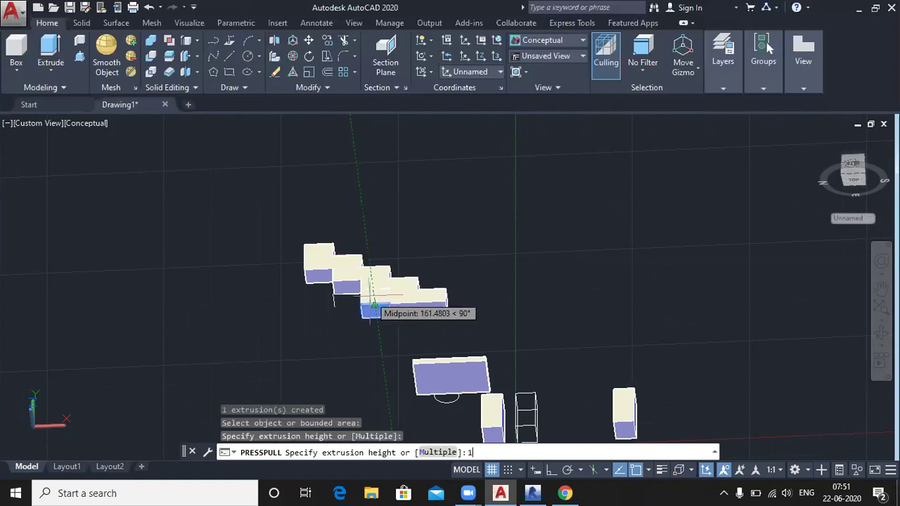
pyautogui.press('Return')
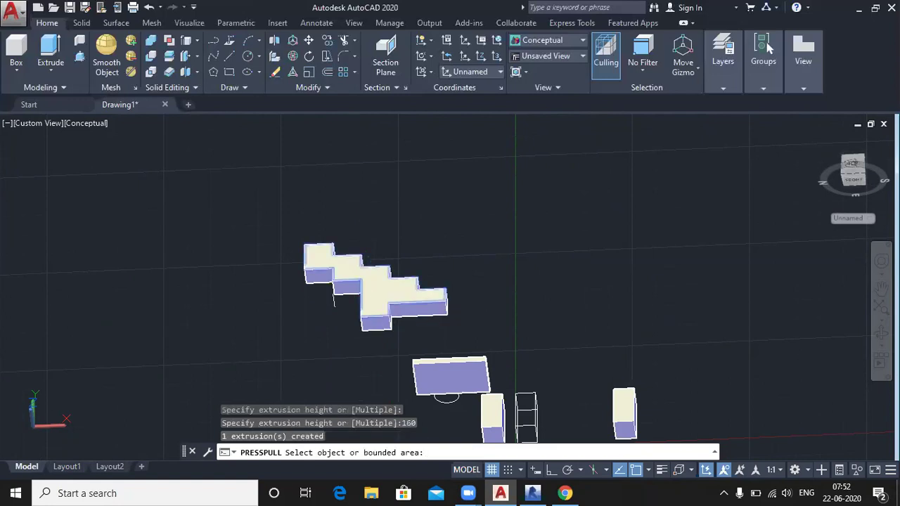
pyautogui.click(373, 321)
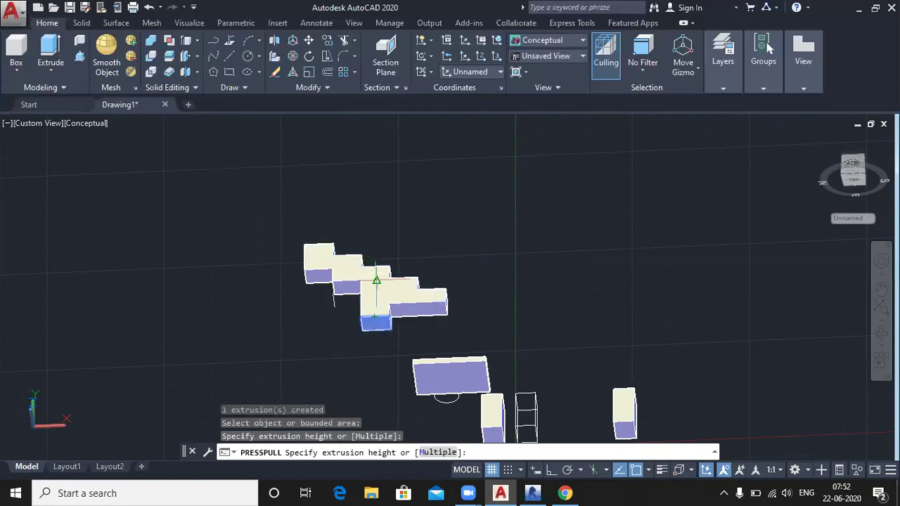
pyautogui.write('-3')
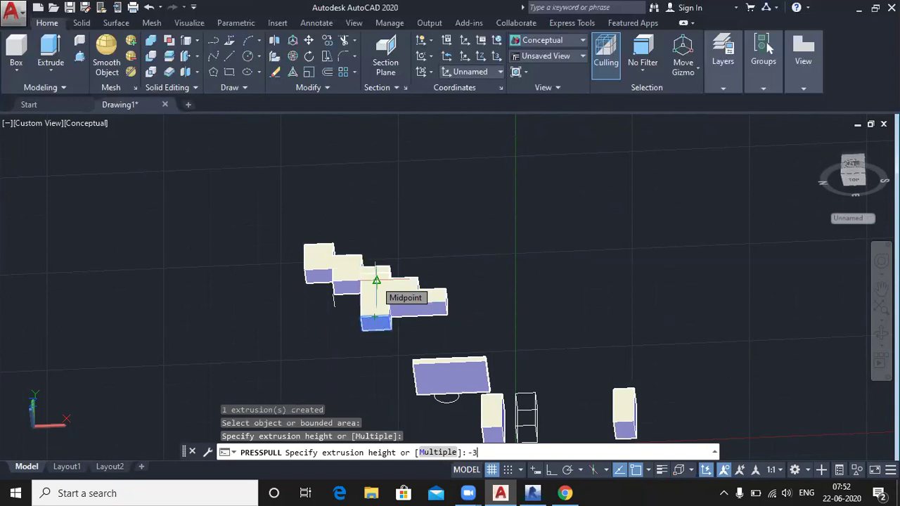
pyautogui.write('20')
pyautogui.press('Return')
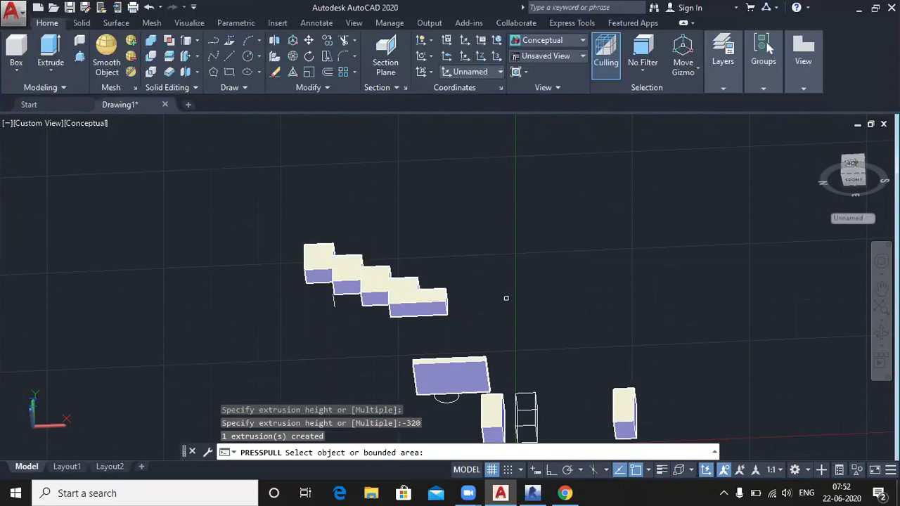
pyautogui.press('Escape')
# Step: Inspect the stepped staircase from another angle and restore the home view
pyautogui.keyDown('shift'); pyautogui.moveTo(519, 257); pyautogui.dragTo(462, 347, button='middle'); pyautogui.keyUp('shift')
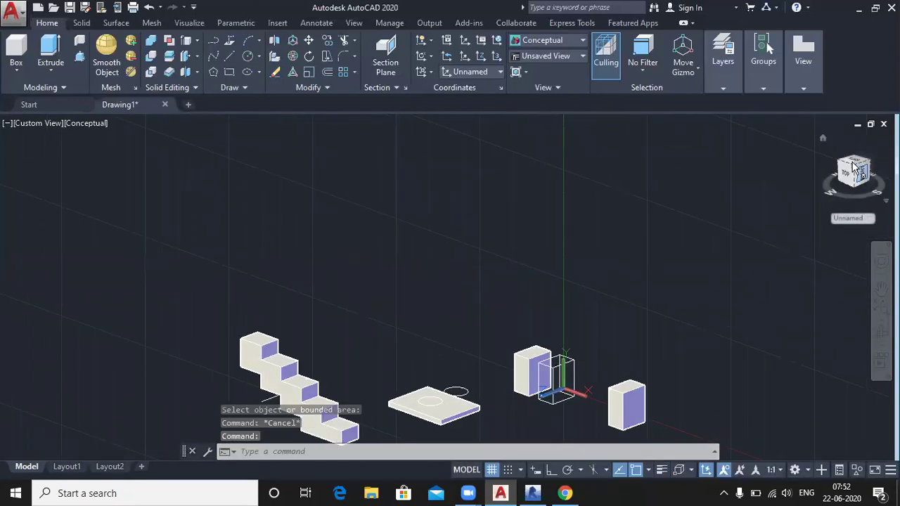
pyautogui.click(823, 137)
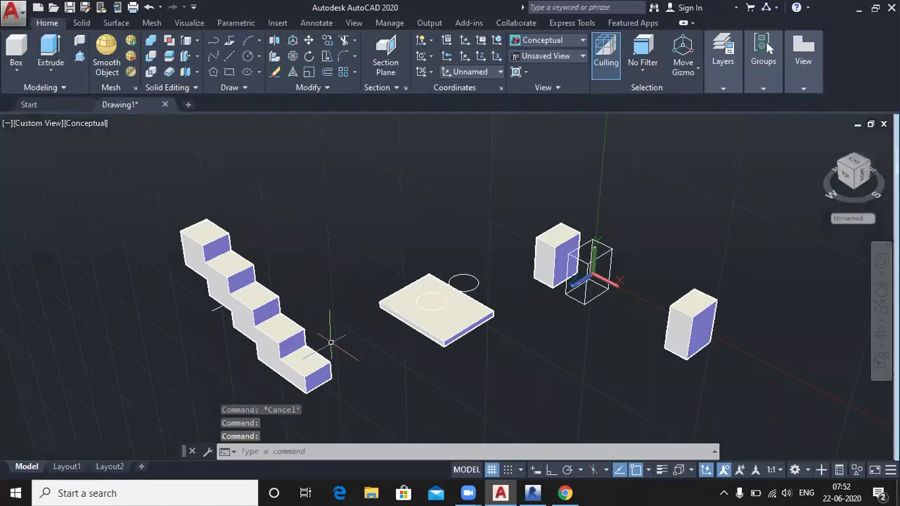
pyautogui.moveTo(350, 327); pyautogui.dragTo(405, 275, button='middle')
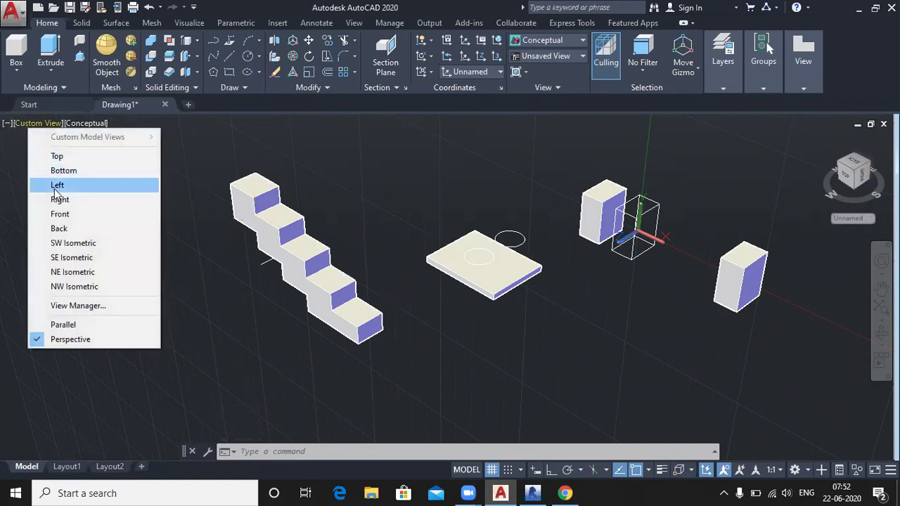
# Step: Switch the viewport to SW Isometric and Top to realign the coordinate system, and return to the home view
pyautogui.click(66, 243)
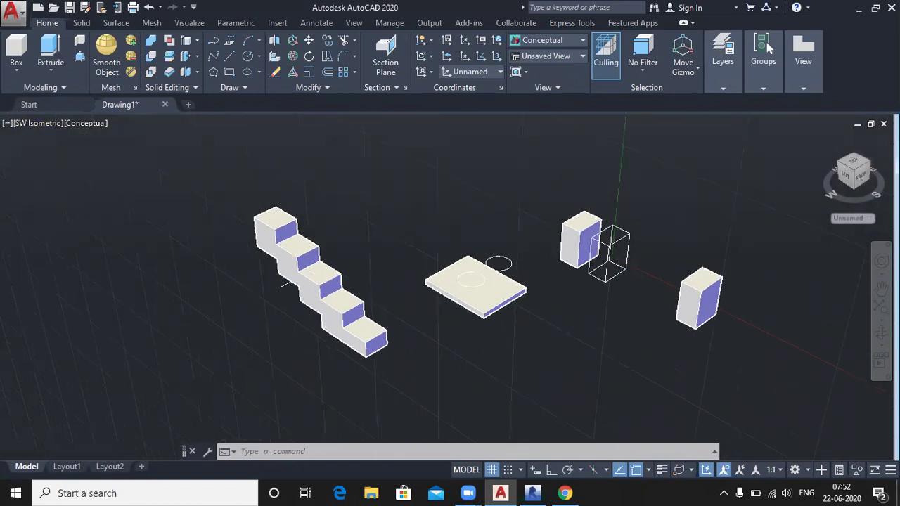
pyautogui.click(42, 125)
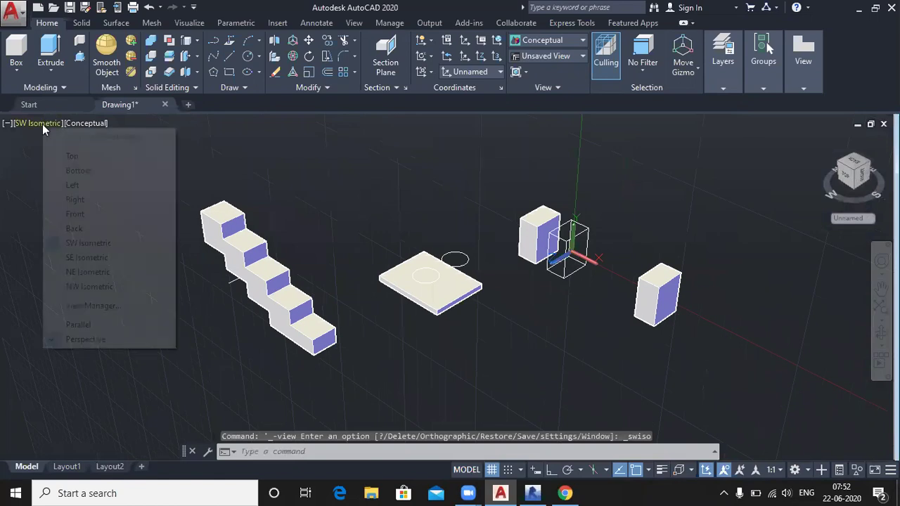
pyautogui.click(72, 155)
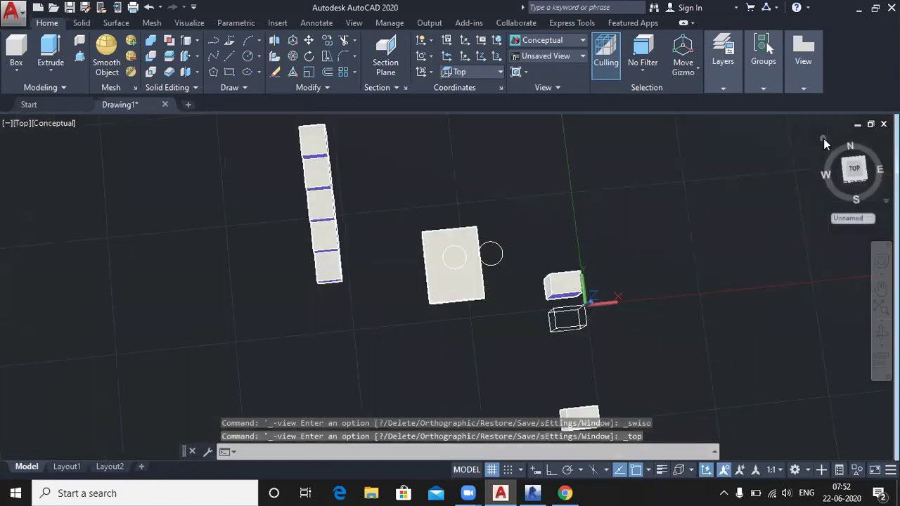
pyautogui.click(823, 139)
pyautogui.keyDown('shift'); pyautogui.moveTo(246, 321); pyautogui.dragTo(285, 316, button='middle'); pyautogui.keyUp('shift')
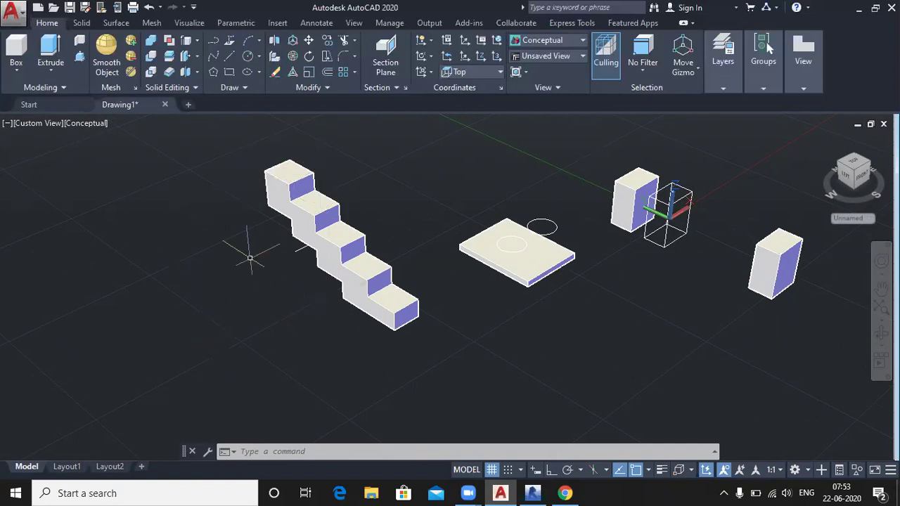
pyautogui.click(197, 39)
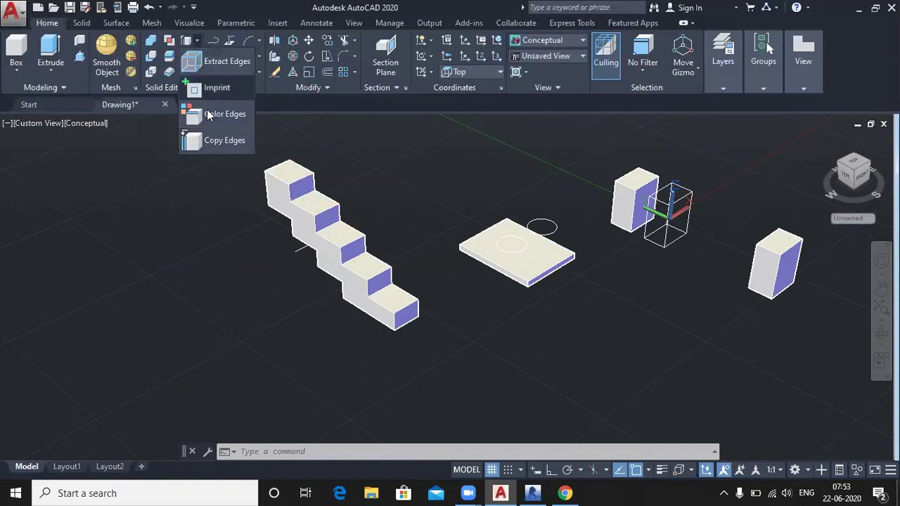
pyautogui.click(203, 215)
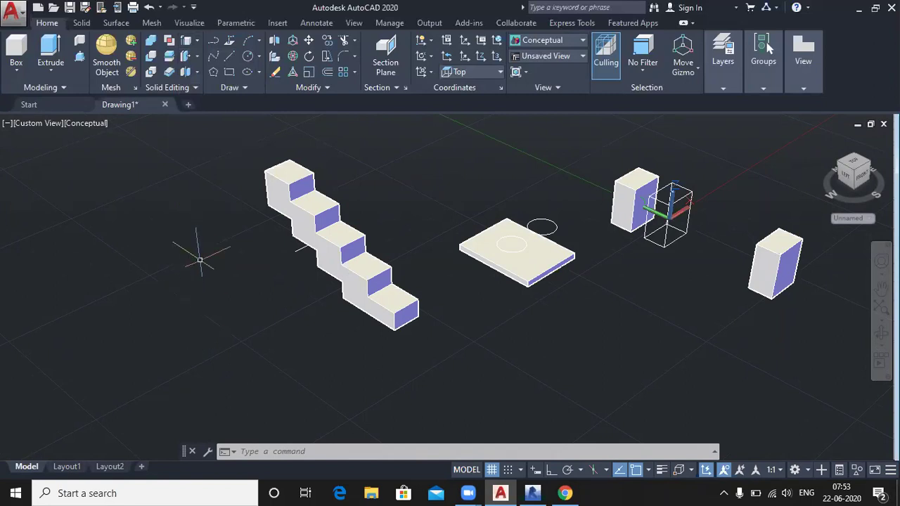